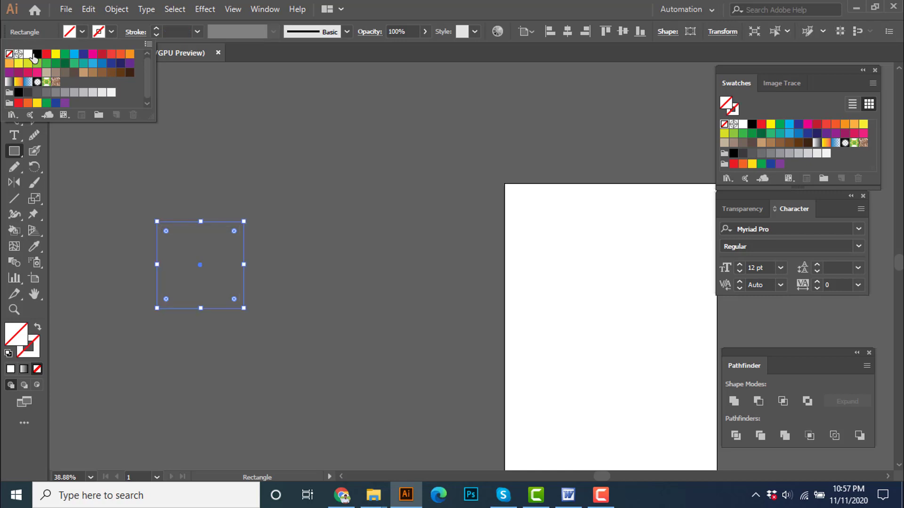
# Draw a square on the empty canvas beside the artboard with the Rectangle tool.
pyautogui.click(73, 37)
pyautogui.click(173, 226)
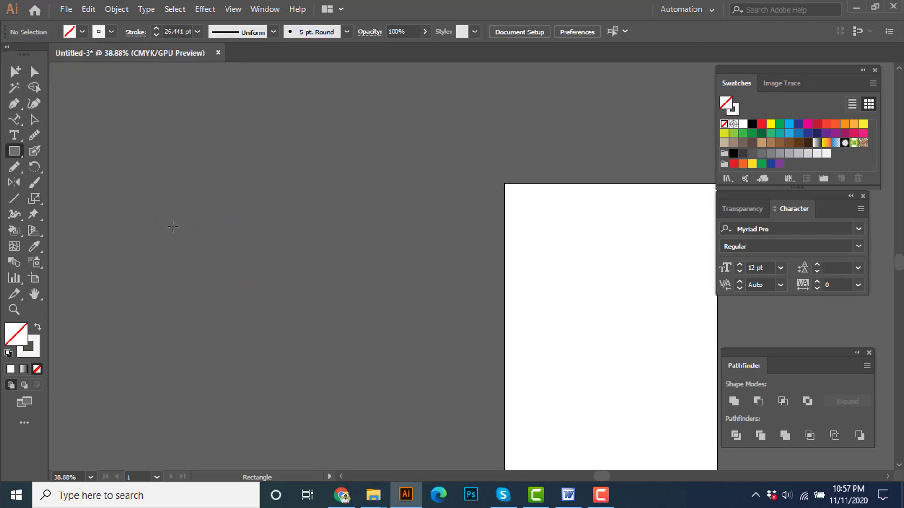
pyautogui.moveTo(157, 223); pyautogui.dragTo(243, 308)
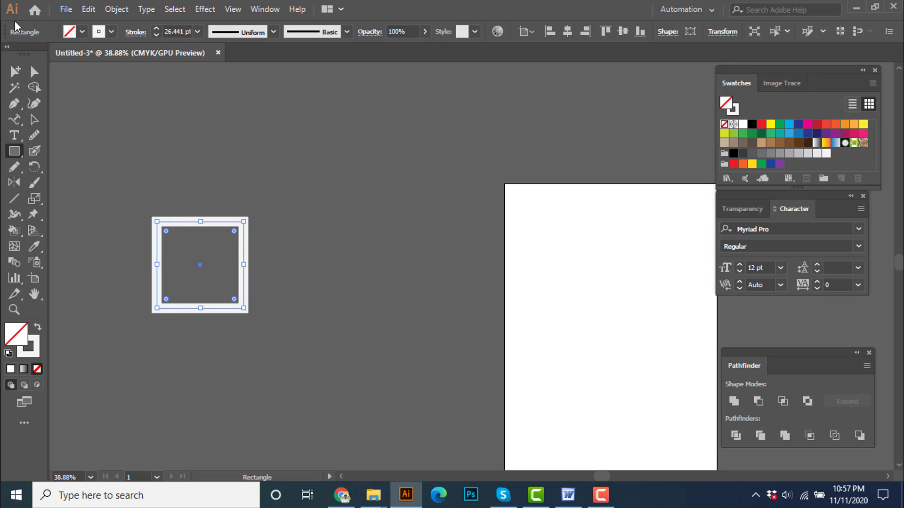
# Remove the square's stroke and fill it with yellow.
pyautogui.click(111, 32)
pyautogui.click(8, 54)
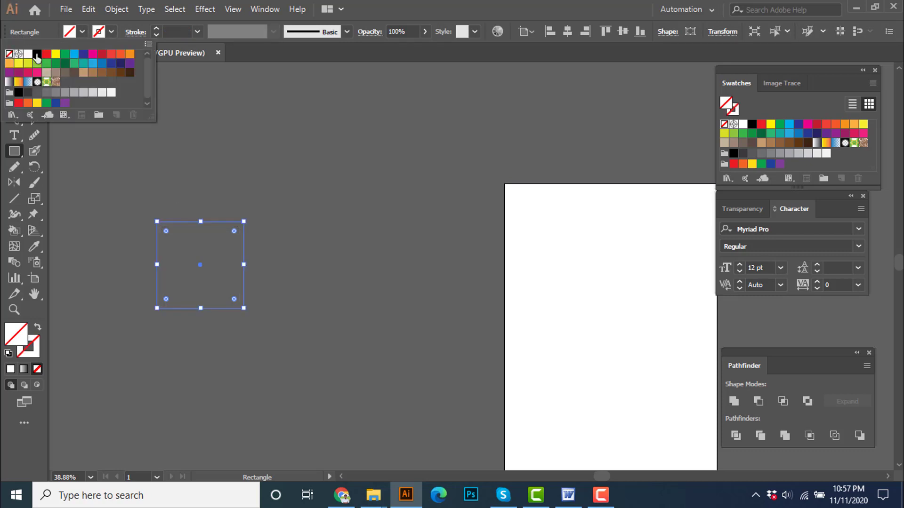
pyautogui.click(82, 35)
pyautogui.click(54, 54)
# Duplicate the yellow square sideways and repeat the copy to make a row of four partly overlapping squares.
pyautogui.press('v')
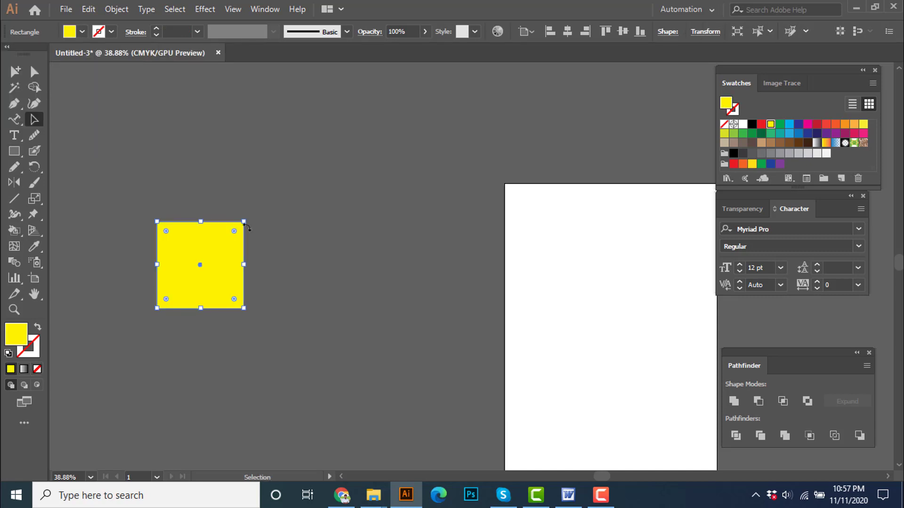
pyautogui.hotkey('ctrl', 'space')
pyautogui.moveTo(202, 266); pyautogui.dragTo(320, 287)
pyautogui.hotkey('ctrl', 'd')
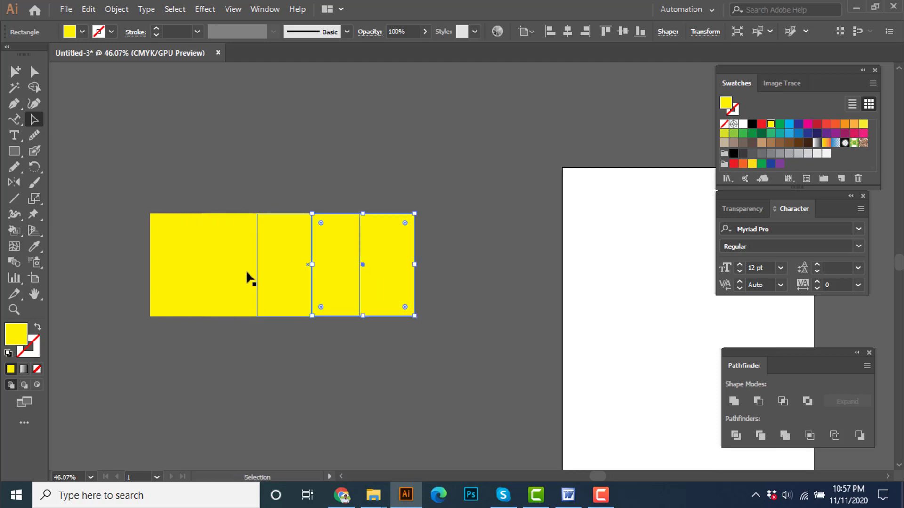
# Recolour the second, third and fourth squares of the row blue, light orange and green respectively.
pyautogui.click(173, 266)
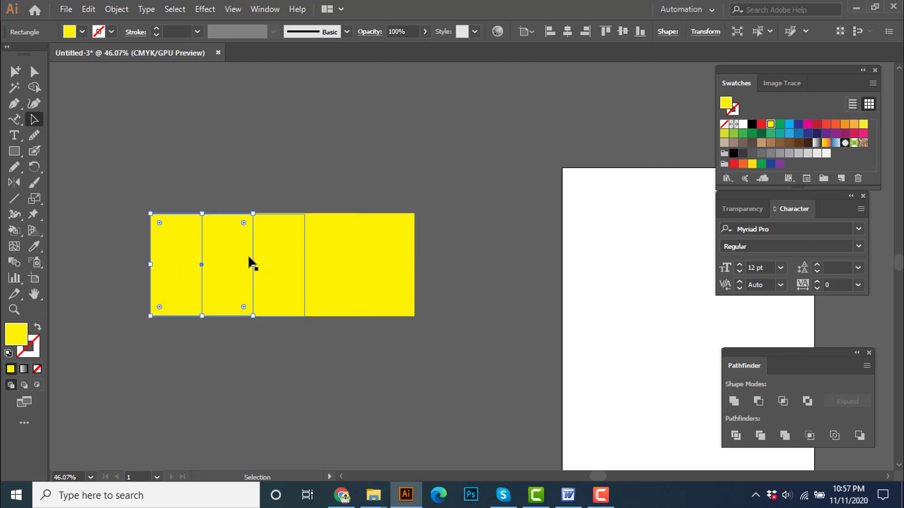
pyautogui.click(248, 255)
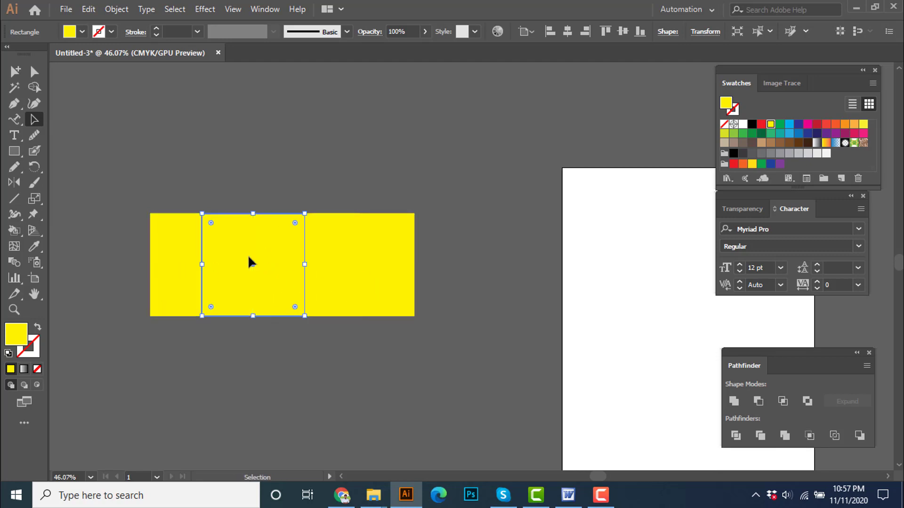
pyautogui.click(793, 126)
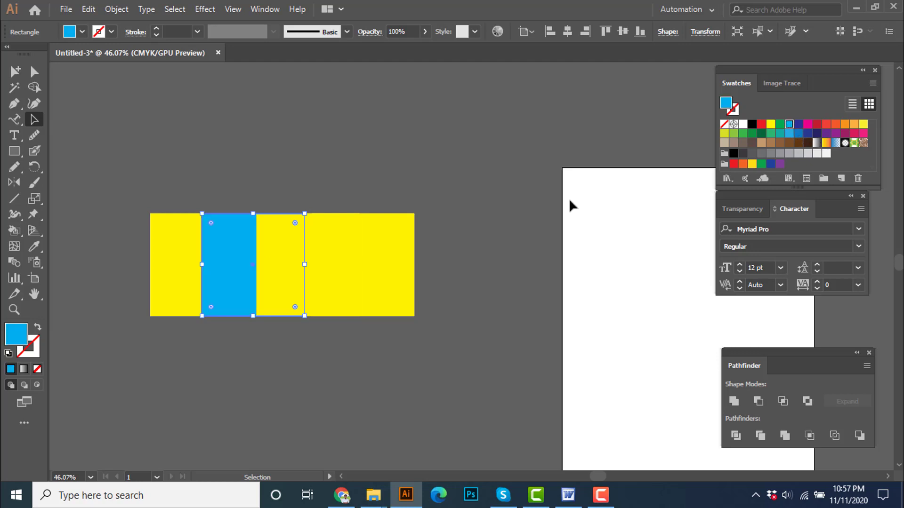
pyautogui.click(301, 268)
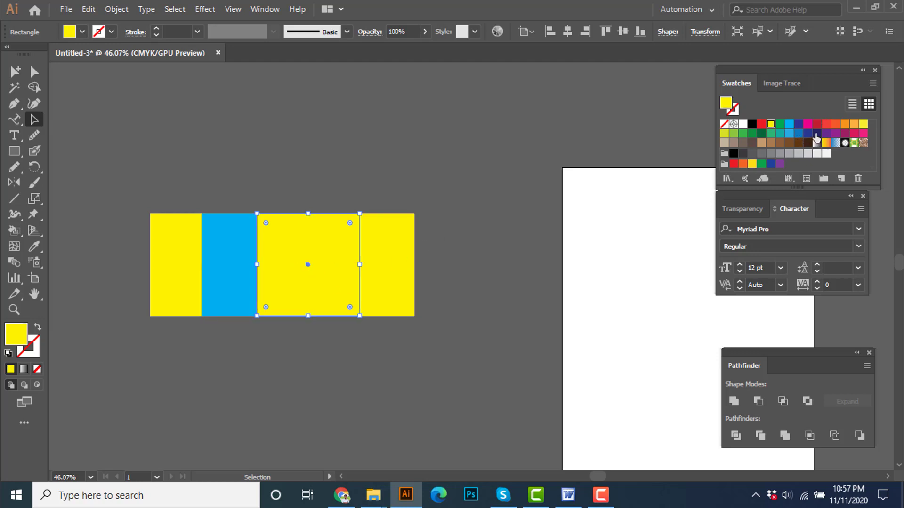
pyautogui.click(853, 131)
pyautogui.click(380, 262)
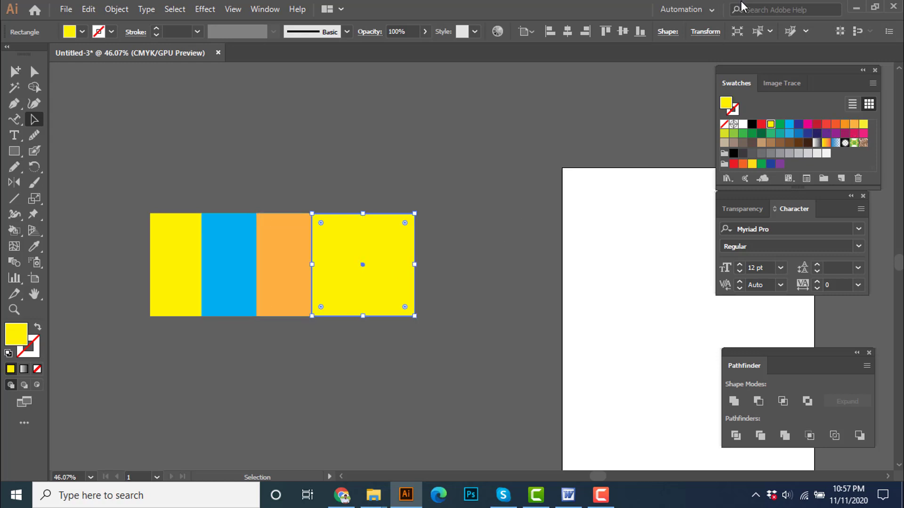
pyautogui.click(780, 124)
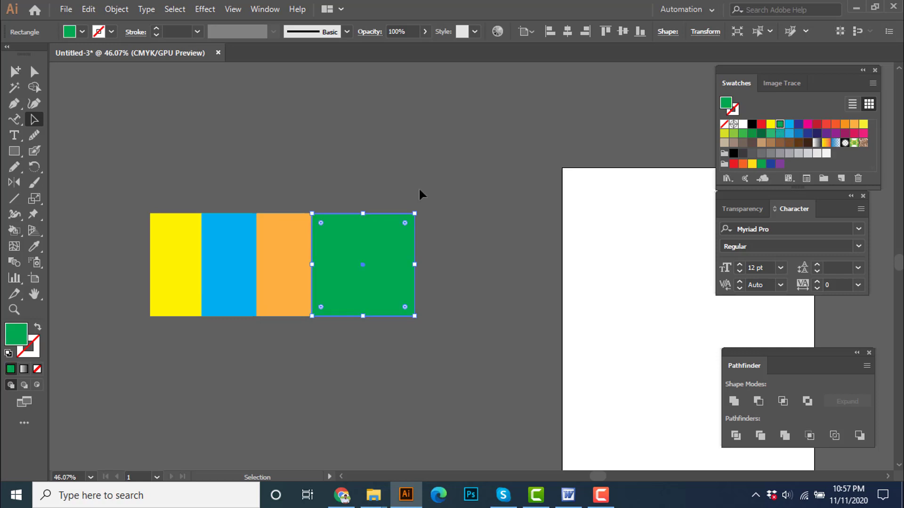
pyautogui.click(396, 188)
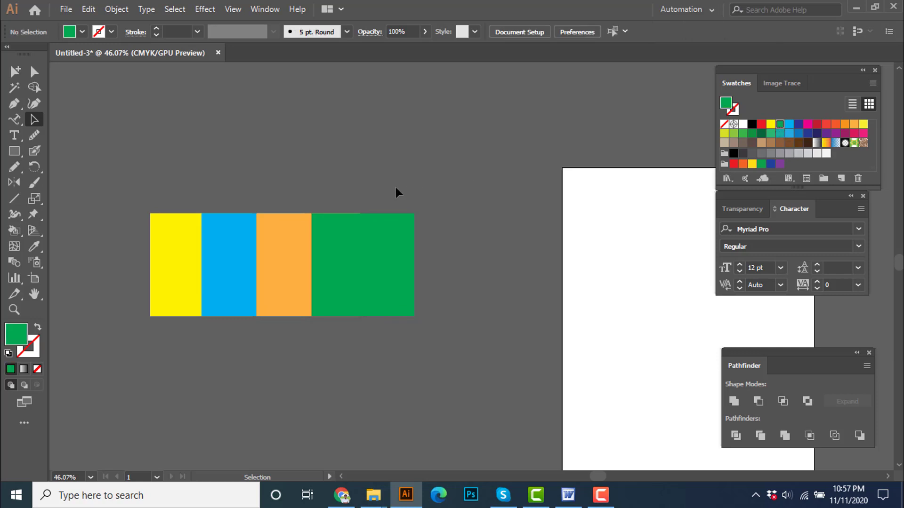
# Bring the yellow square to the front of the stack.
pyautogui.click(158, 255)
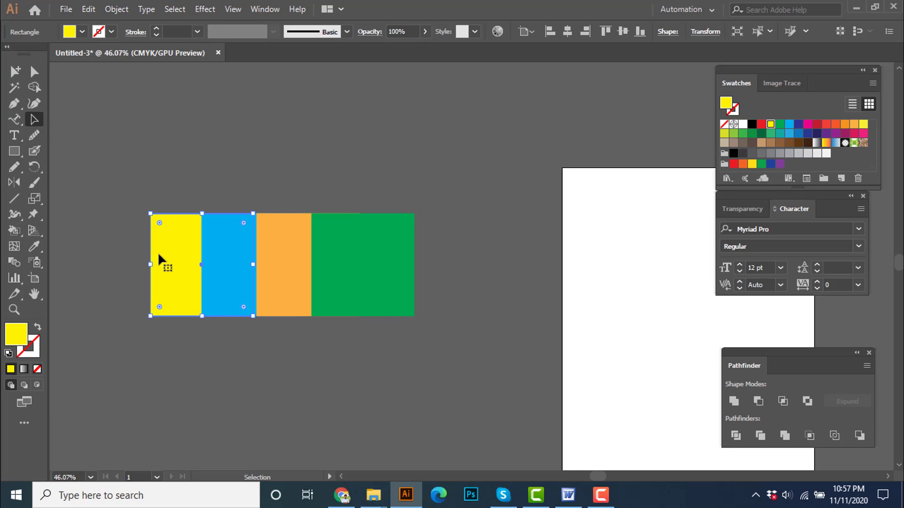
pyautogui.rightClick(158, 252)
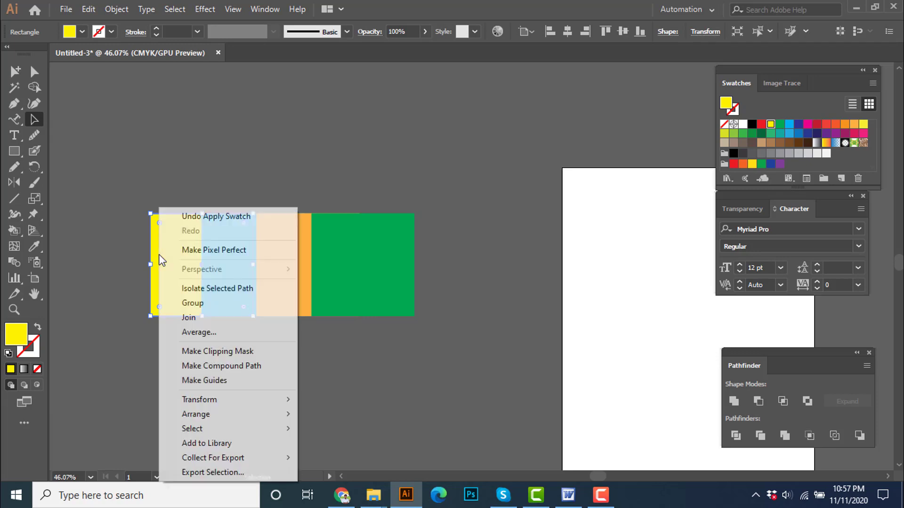
pyautogui.click(157, 250)
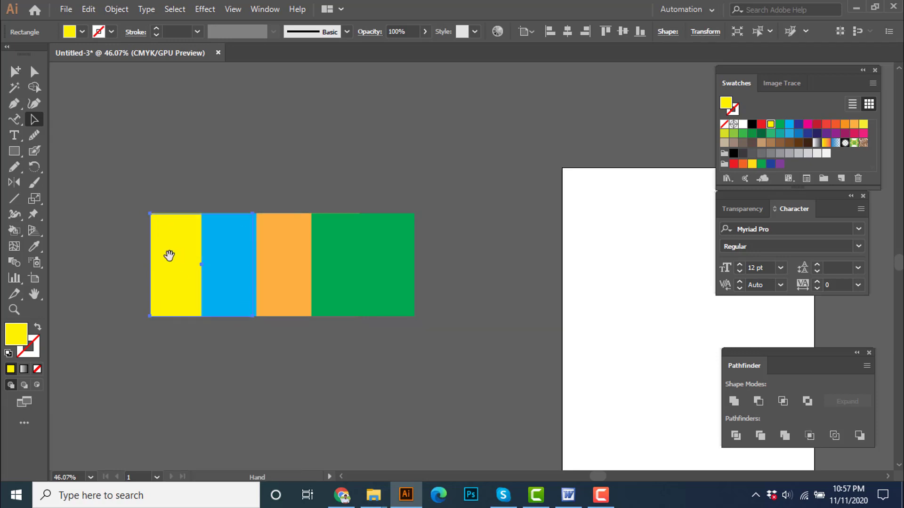
pyautogui.scroll(1, 183, 260)
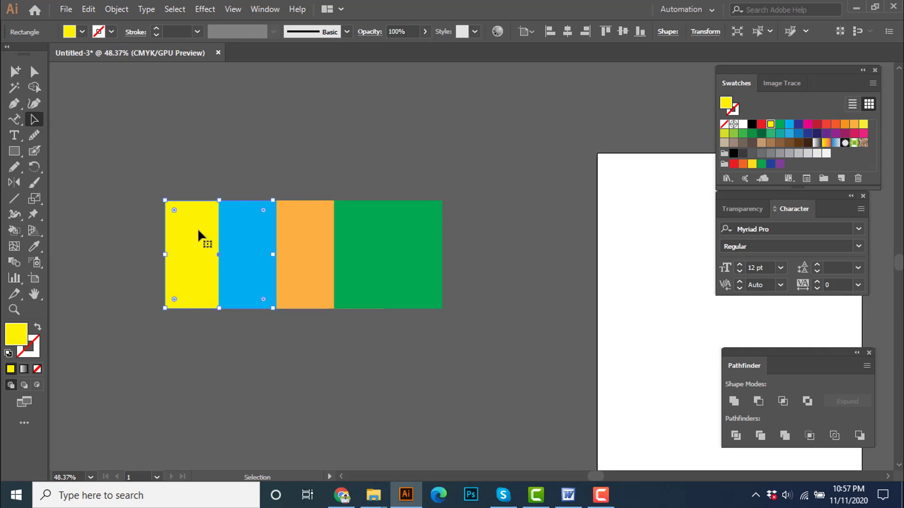
pyautogui.rightClick(197, 229)
pyautogui.moveTo(254, 416)
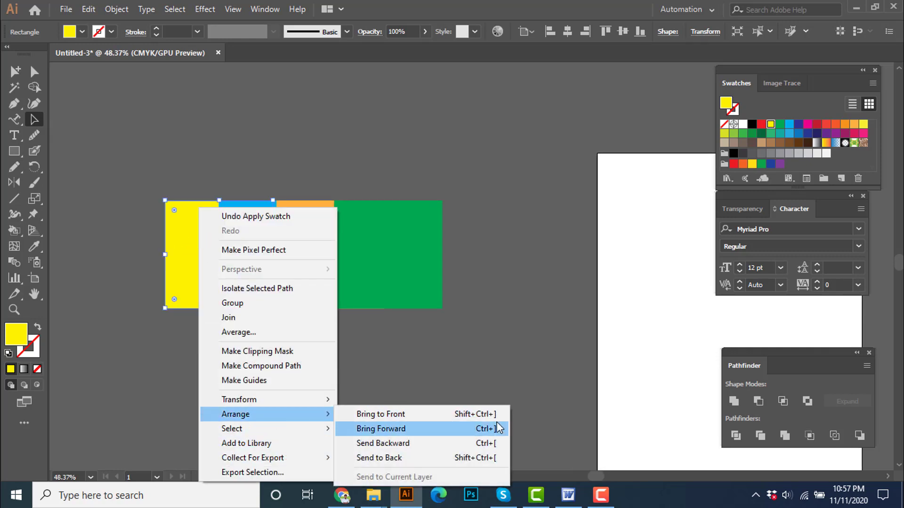
pyautogui.click(453, 416)
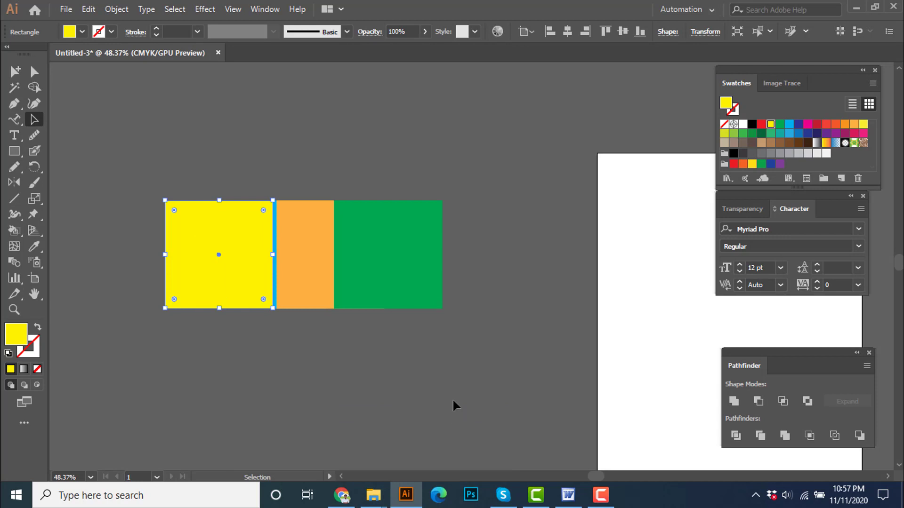
pyautogui.click(452, 400)
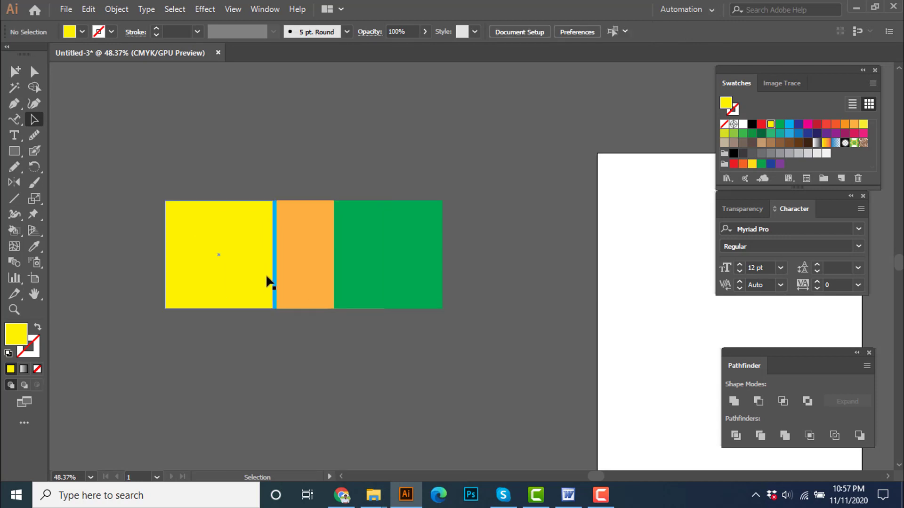
# Bring the blue square to the front, above the yellow and orange squares.
pyautogui.scroll(3, 323, 262)
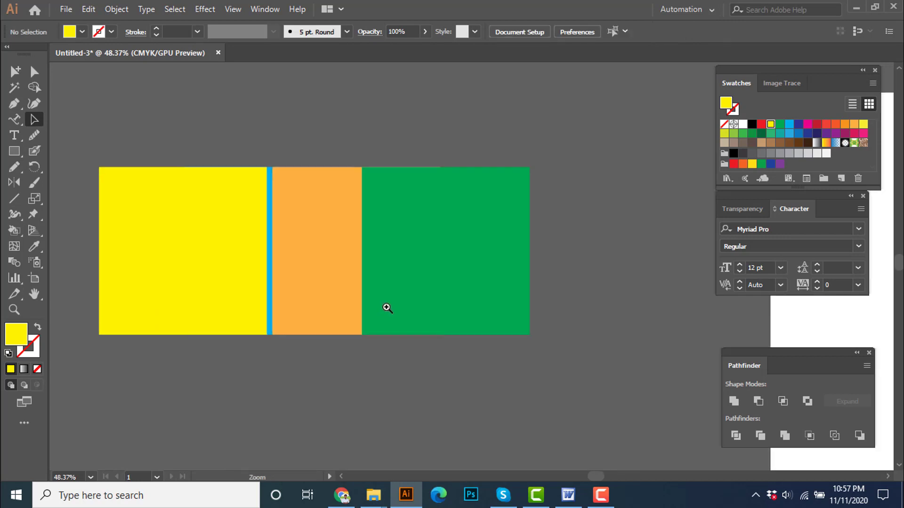
pyautogui.click(267, 300)
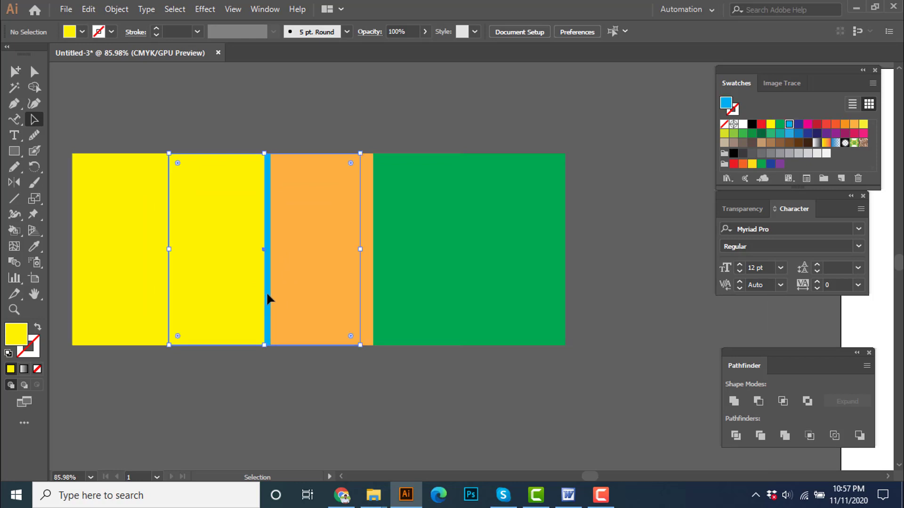
pyautogui.rightClick(268, 300)
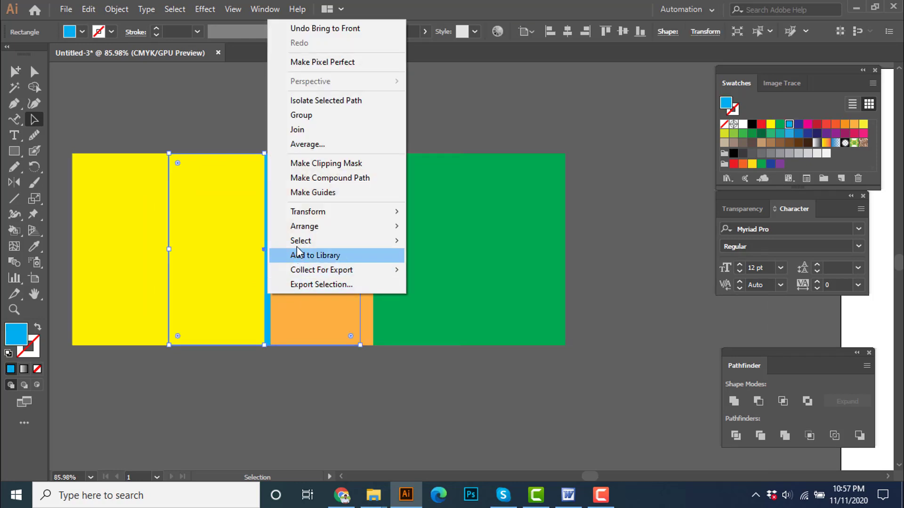
pyautogui.moveTo(311, 228)
pyautogui.click(556, 227)
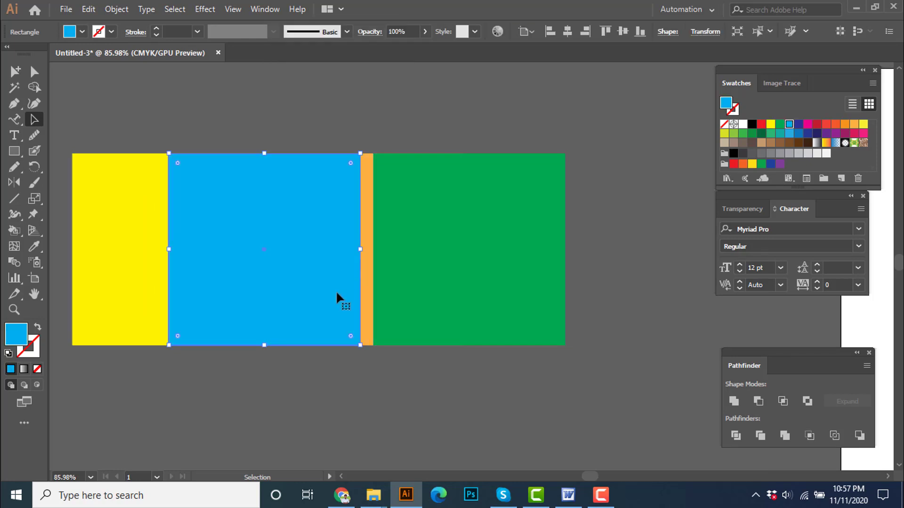
# Send the blue square backward by one level.
pyautogui.scroll(-1, 347, 298)
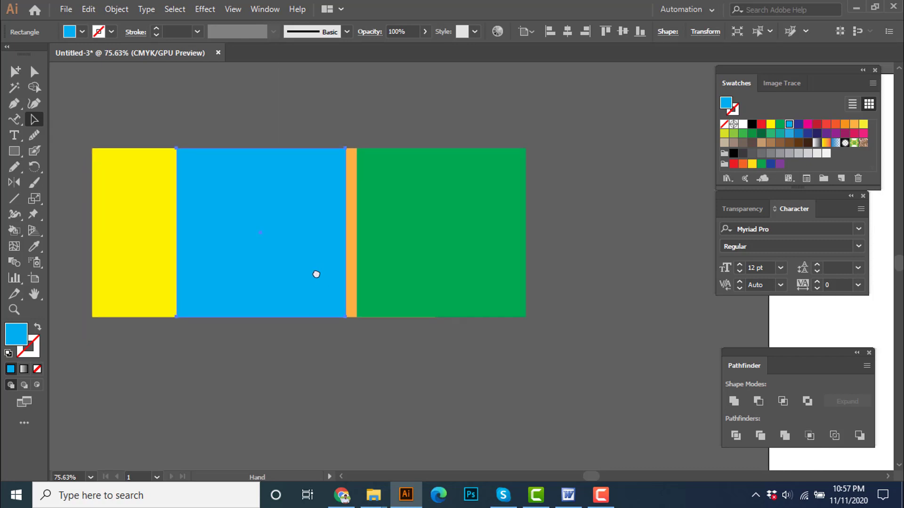
pyautogui.rightClick(299, 254)
pyautogui.moveTo(355, 414)
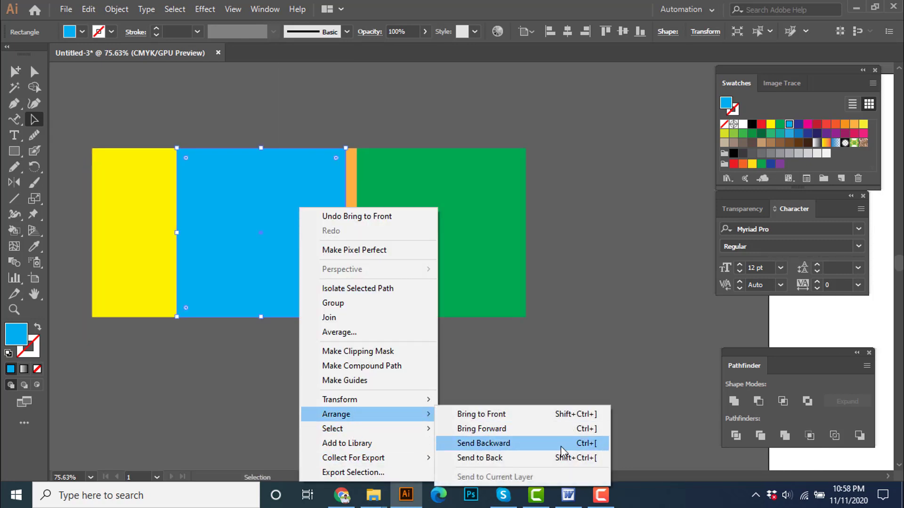
pyautogui.click(591, 448)
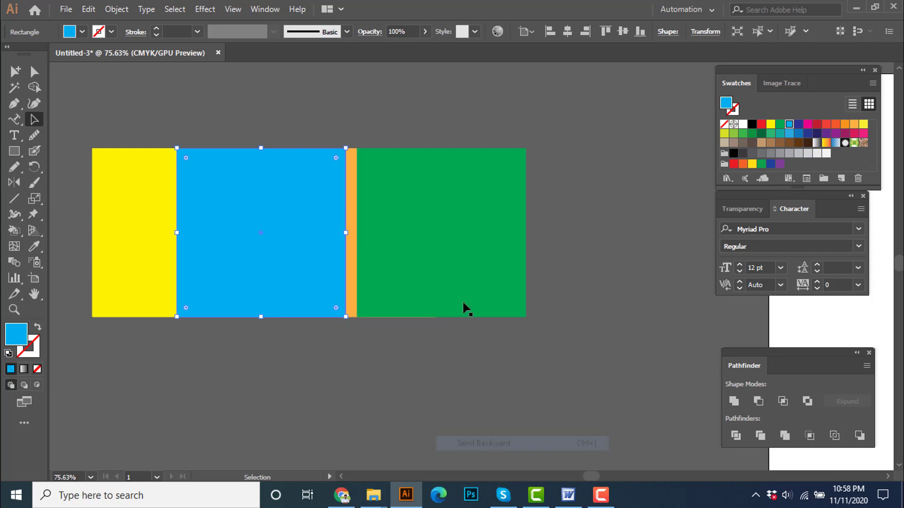
# Bring the orange square to the front of the stack.
pyautogui.rightClick(348, 272)
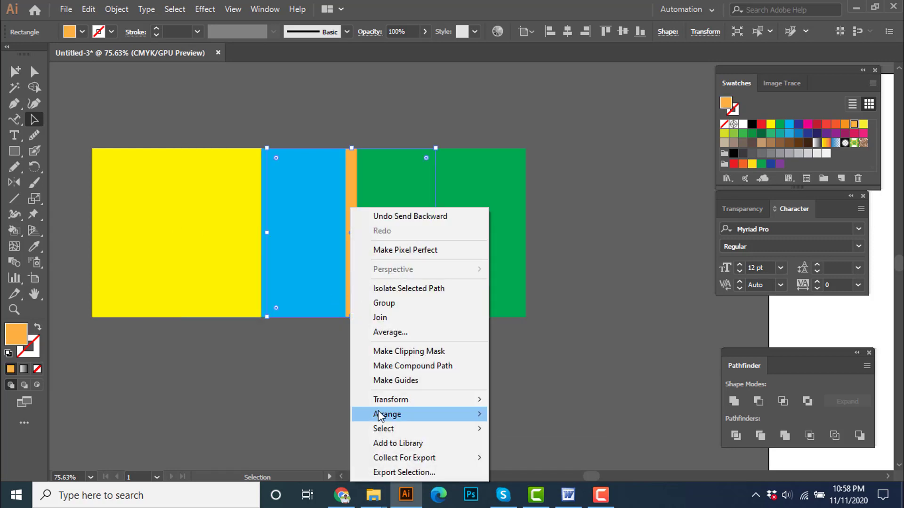
pyautogui.moveTo(387, 414)
pyautogui.click(555, 414)
pyautogui.click(540, 396)
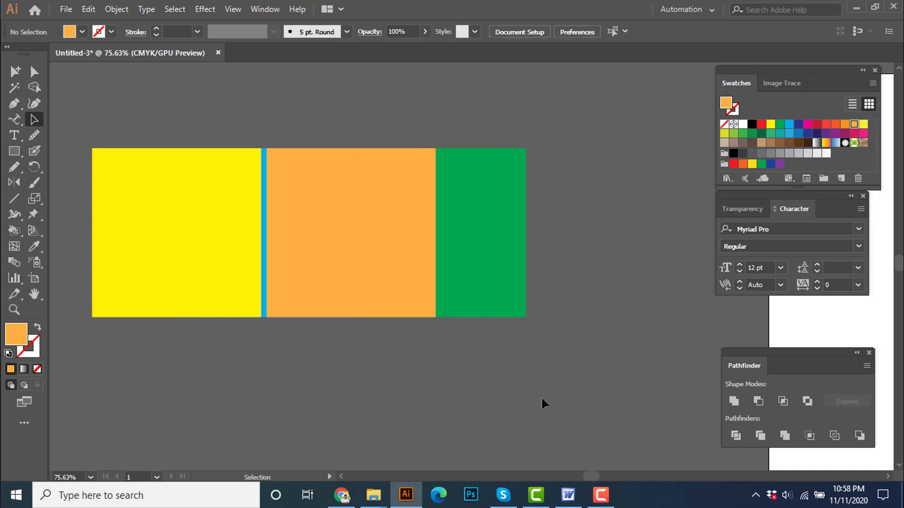
# Reduce the orange square's opacity to 50%.
pyautogui.hotkey('ctrl', 'space')
pyautogui.click(388, 267)
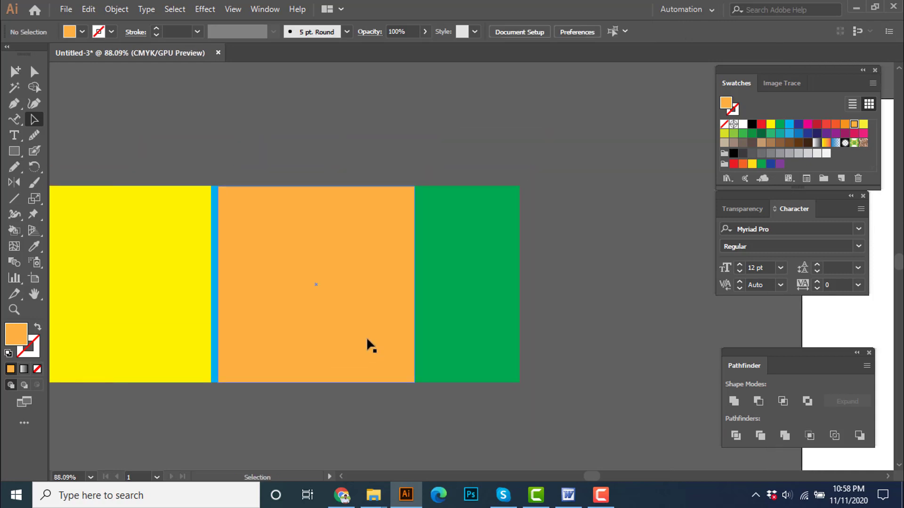
pyautogui.click(390, 236)
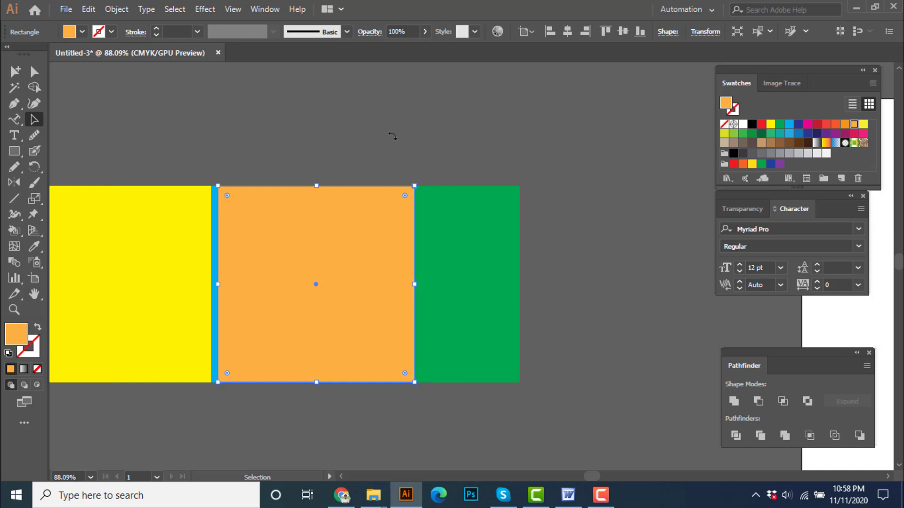
pyautogui.click(372, 110)
pyautogui.click(361, 254)
pyautogui.click(424, 31)
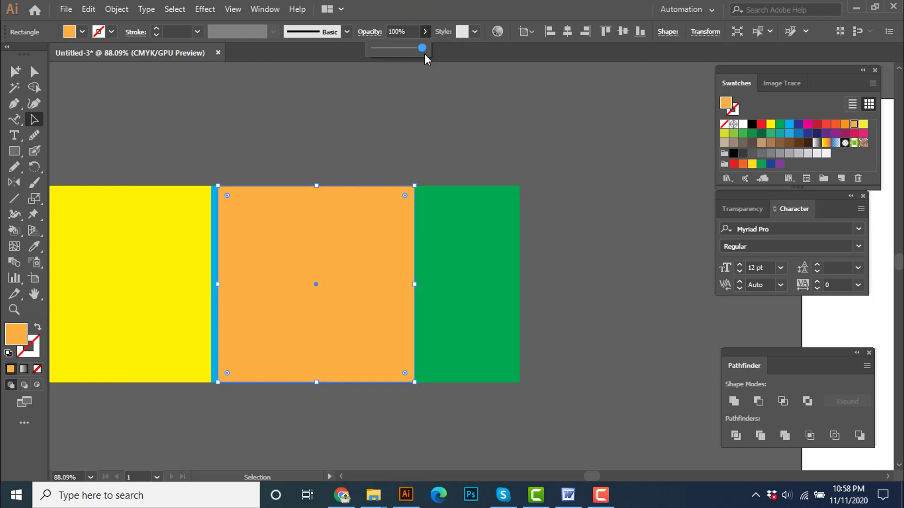
pyautogui.click(398, 48)
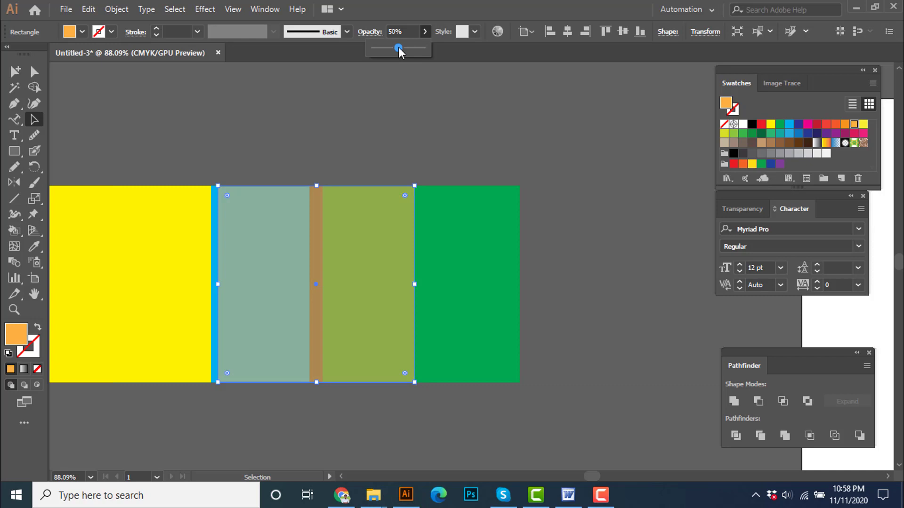
pyautogui.click(370, 109)
# Select the orange, green and blue squares one after another to examine how they overlap.
pyautogui.moveTo(383, 253); pyautogui.dragTo(393, 203)
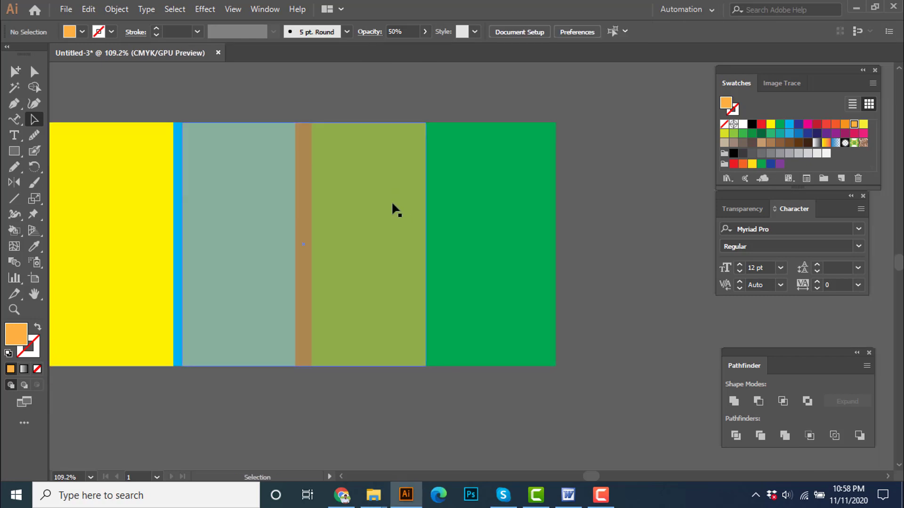
pyautogui.click(392, 202)
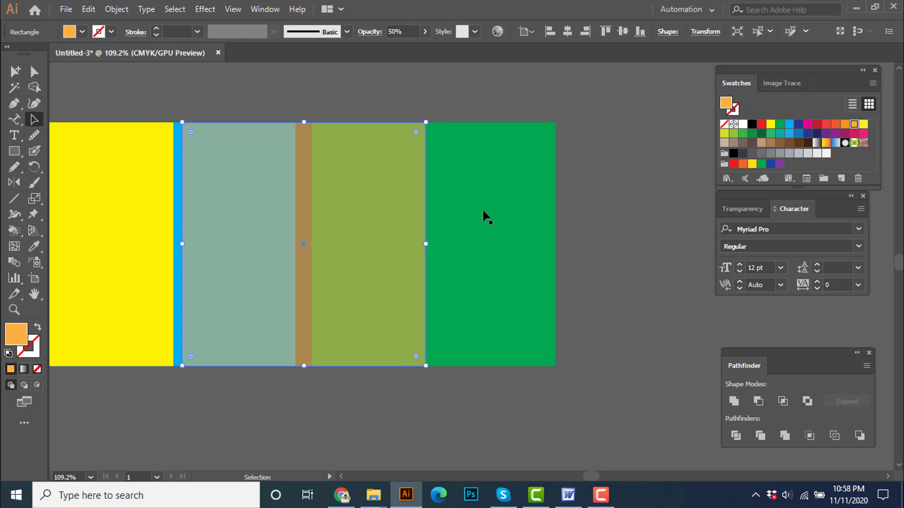
pyautogui.click(504, 207)
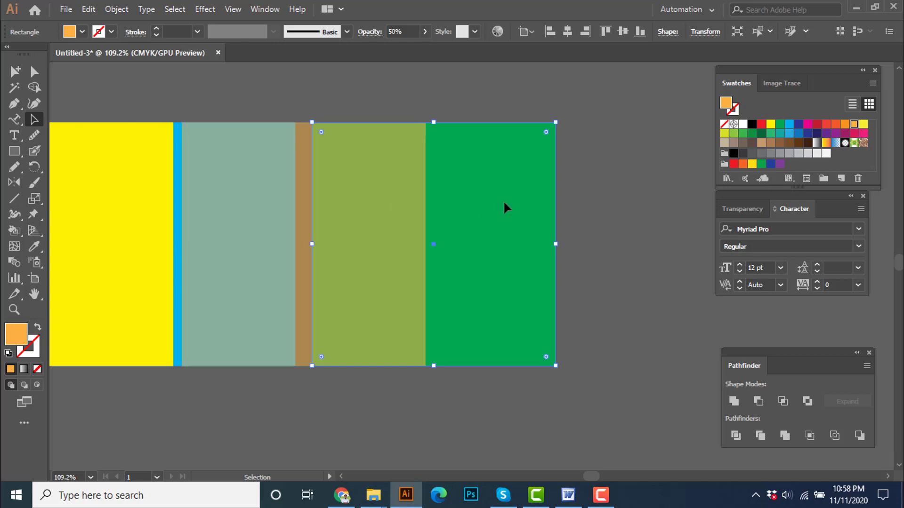
pyautogui.click(178, 240)
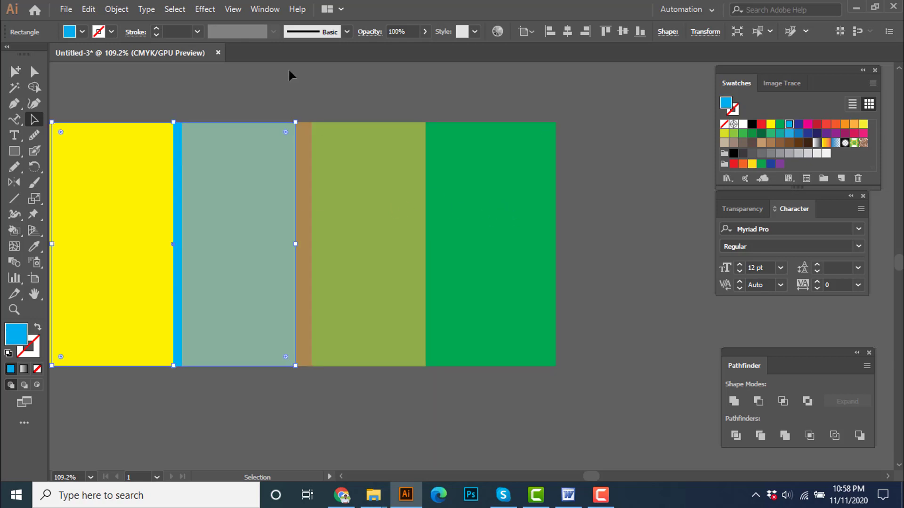
pyautogui.click(288, 87)
pyautogui.scroll(-3, 357, 168)
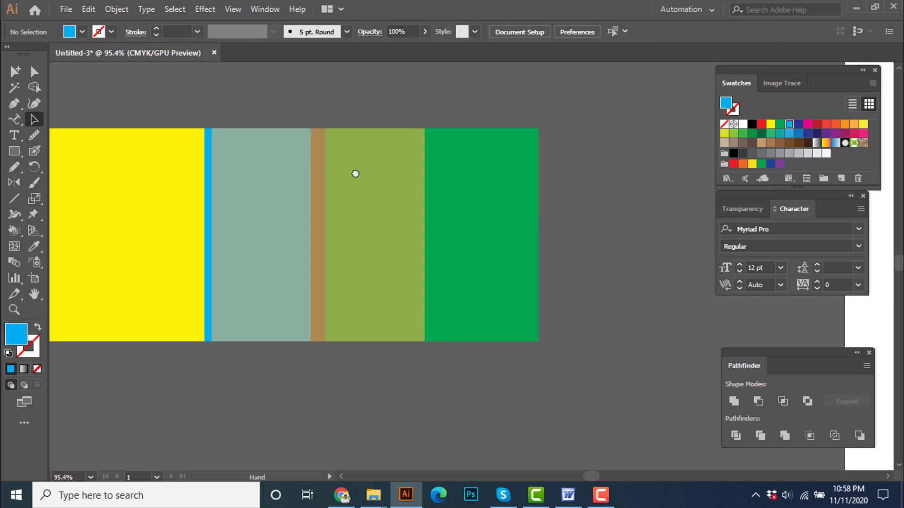
# Lower the orange square's opacity to 34%.
pyautogui.click(319, 174)
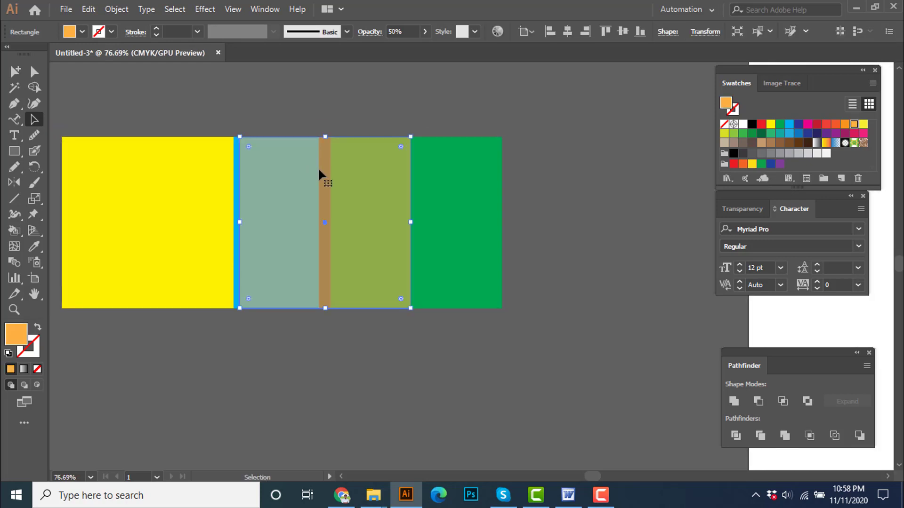
pyautogui.click(424, 32)
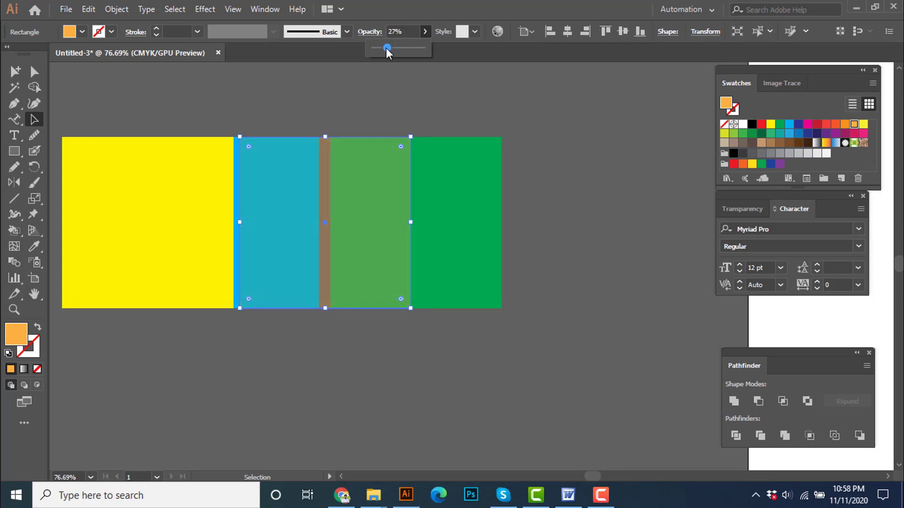
pyautogui.moveTo(385, 51); pyautogui.dragTo(389, 53)
pyautogui.click(377, 109)
pyautogui.click(376, 109)
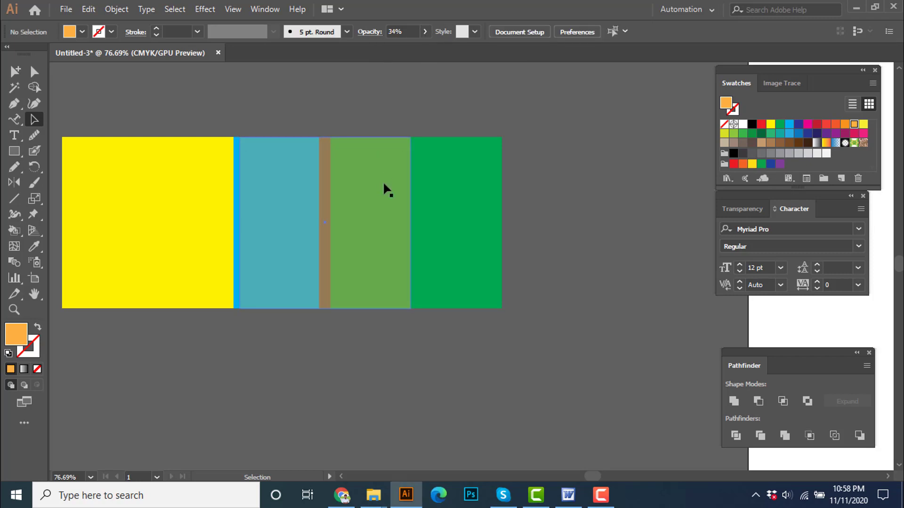
# Raise the orange square's opacity to 65%.
pyautogui.click(383, 180)
pyautogui.click(425, 32)
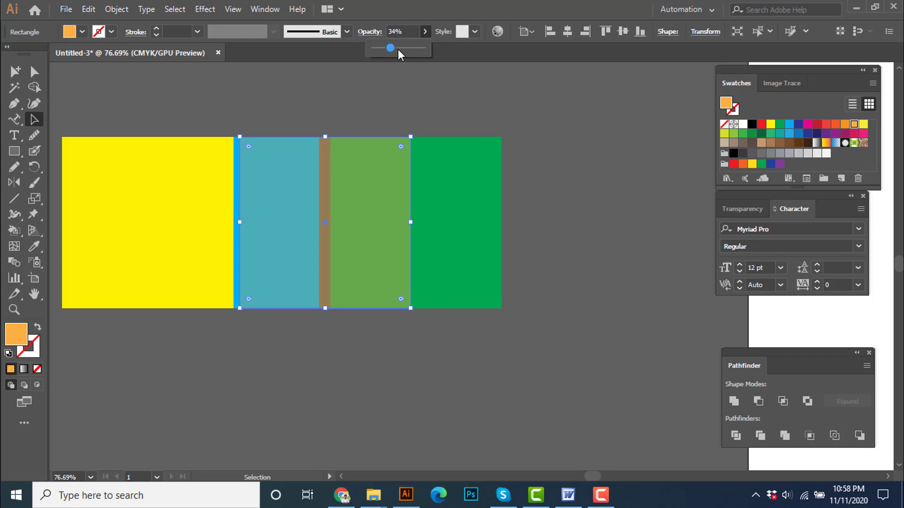
pyautogui.moveTo(397, 49); pyautogui.dragTo(407, 50)
pyautogui.click(399, 104)
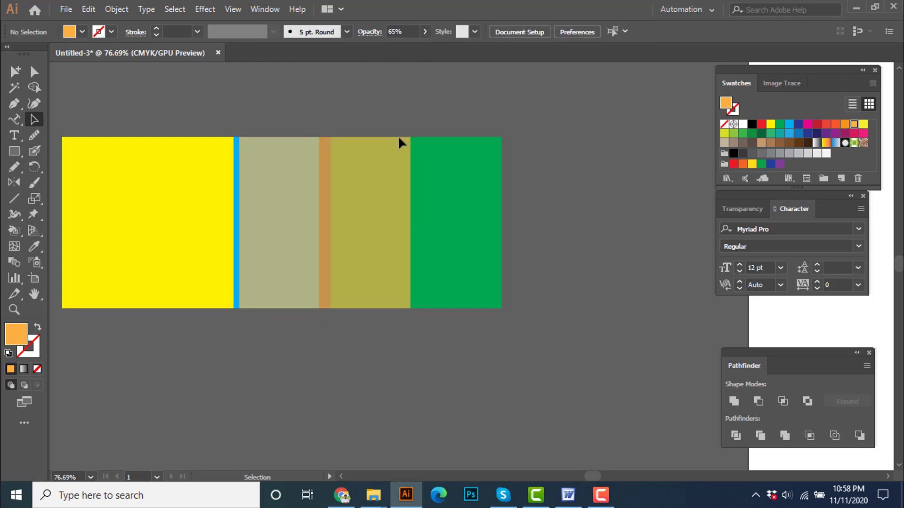
# Select all the coloured squares together and delete them.
pyautogui.scroll(-4, 399, 142)
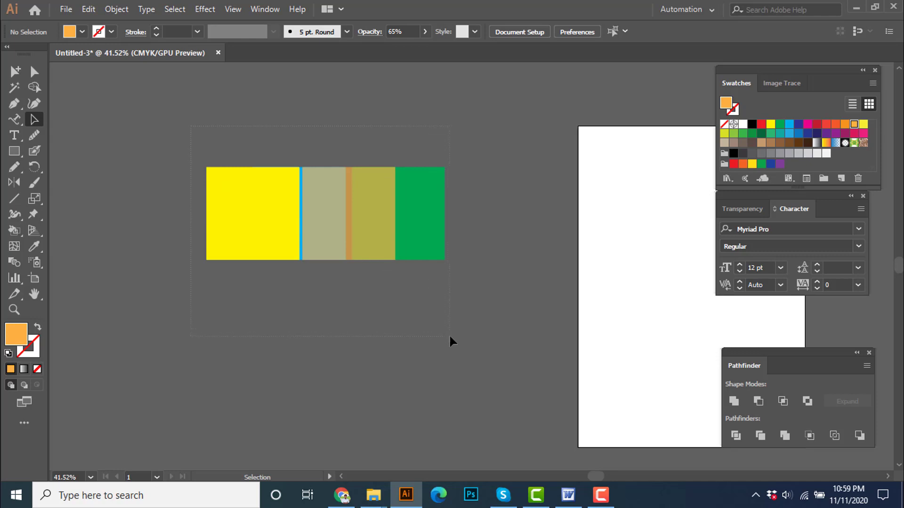
pyautogui.moveTo(449, 334); pyautogui.dragTo(453, 338)
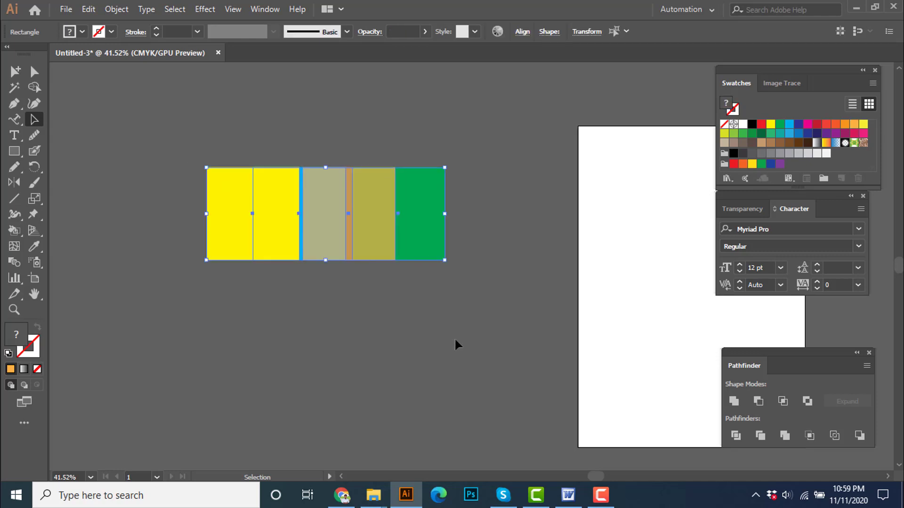
pyautogui.press('Delete')
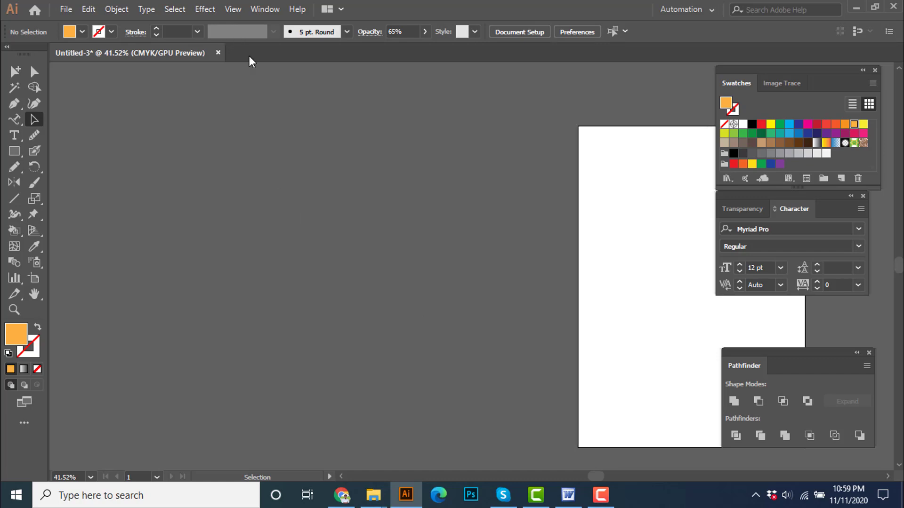
pyautogui.scroll(-2, 250, 56)
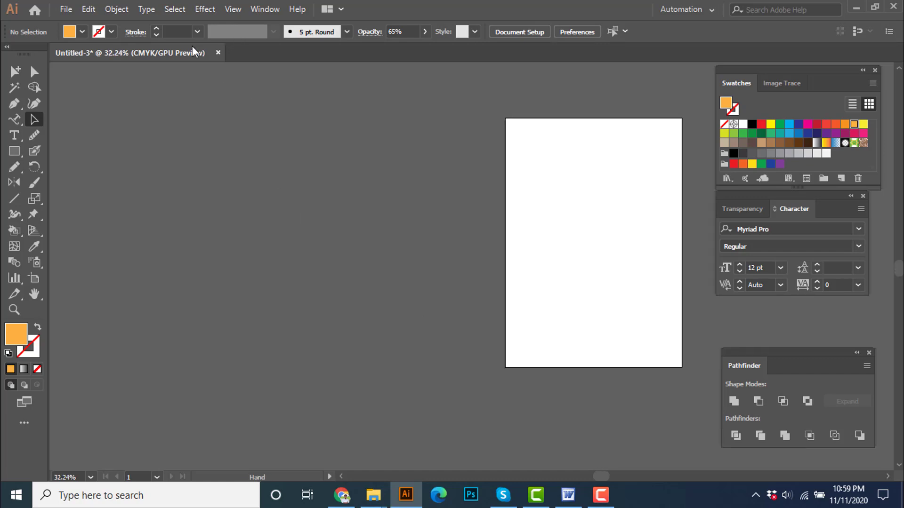
# Switch to the course module document in Word and highlight the Width Tool entry under lesson 05.
pyautogui.click(568, 495)
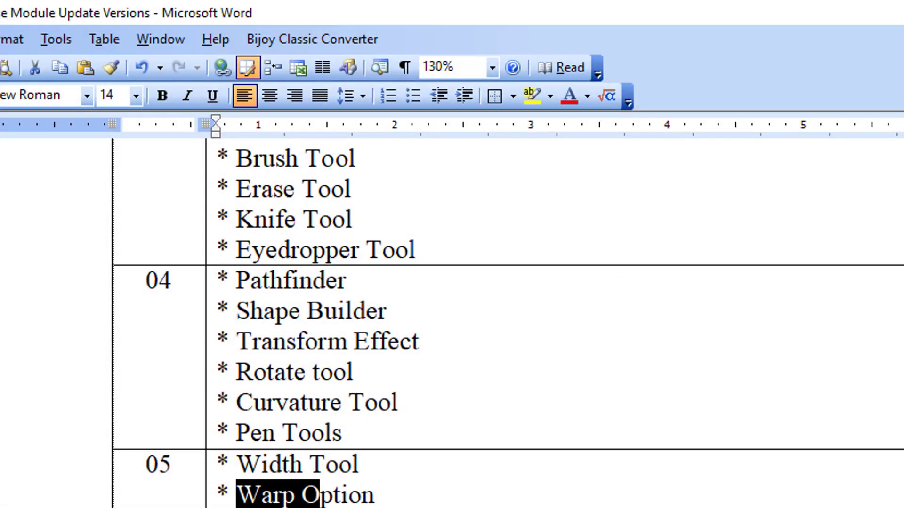
pyautogui.click(396, 463)
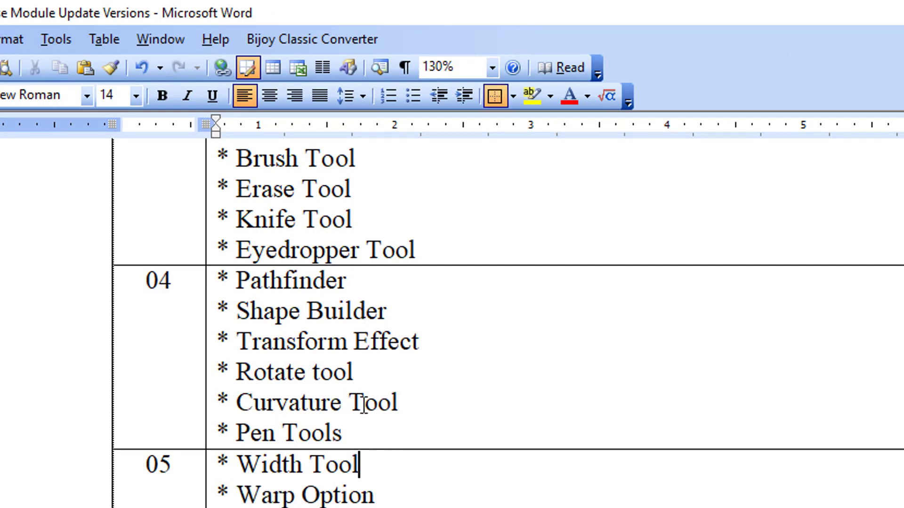
pyautogui.scroll(-2, 364, 504)
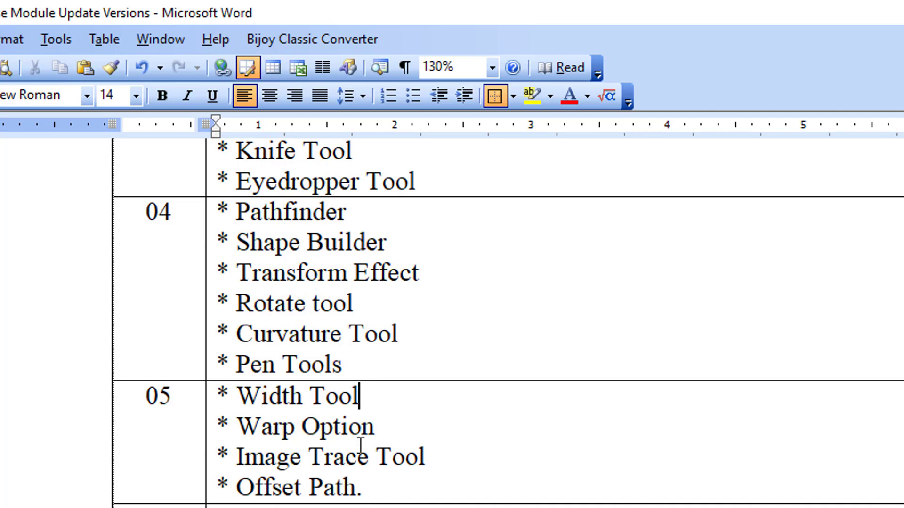
pyautogui.moveTo(268, 395); pyautogui.dragTo(312, 399)
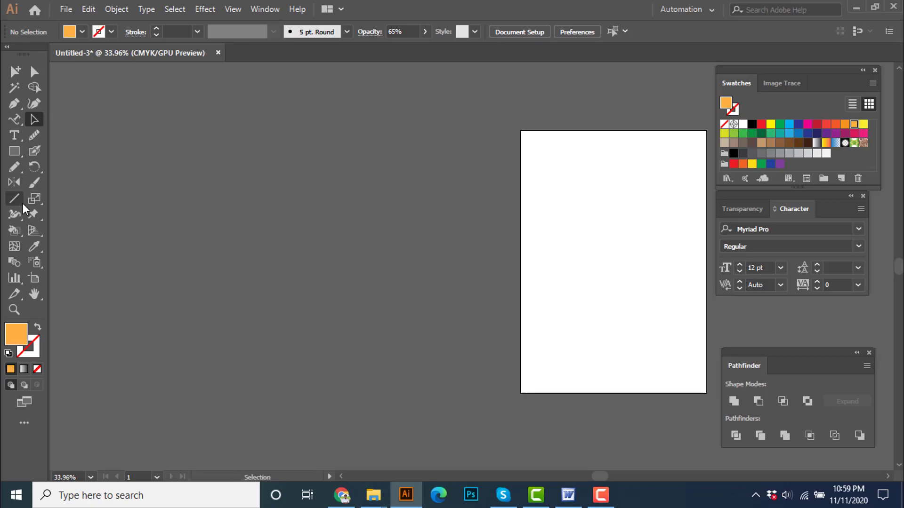
# Switch back to Illustrator and draw a horizontal line on the empty canvas beside the artboard with the Line Segment tool.
pyautogui.click(23, 195)
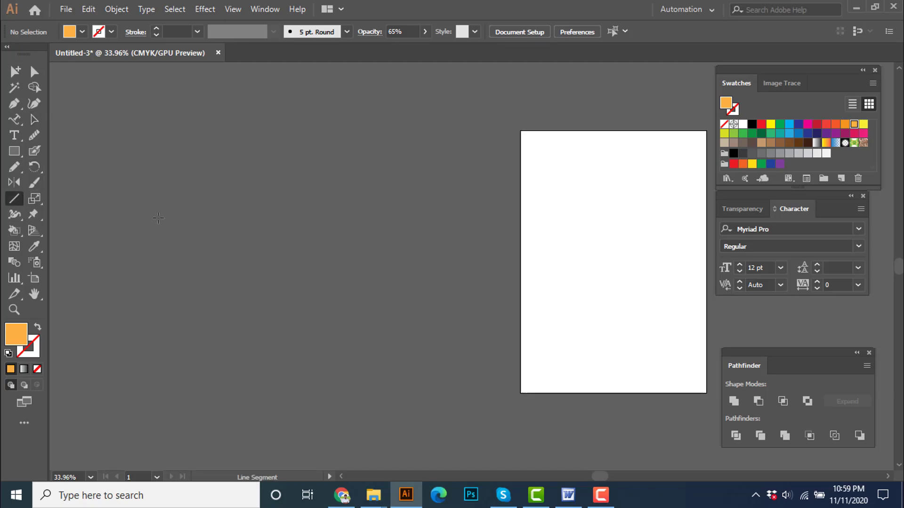
pyautogui.moveTo(158, 217); pyautogui.dragTo(321, 216)
pyautogui.scroll(1, 229, 221)
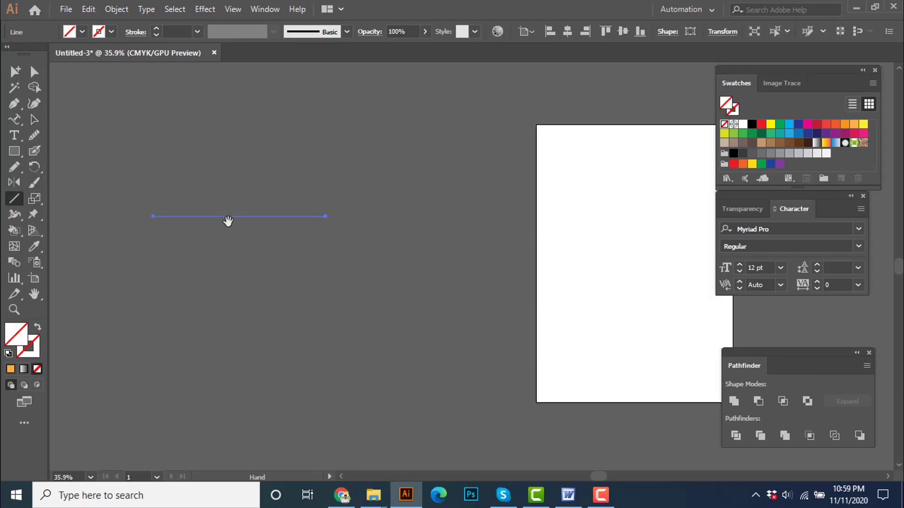
pyautogui.moveTo(228, 221); pyautogui.dragTo(263, 252)
pyautogui.keyDown('ctrl'); pyautogui.click(200, 212); pyautogui.keyUp('ctrl')
pyautogui.moveTo(516, 399); pyautogui.dragTo(381, 360)
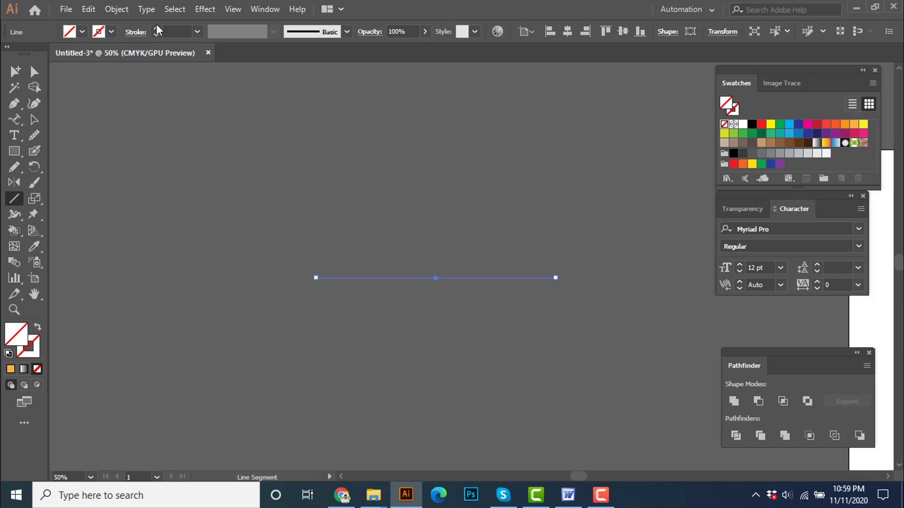
# Give the line a yellow stroke and set its stroke weight to 18 pt.
pyautogui.click(111, 31)
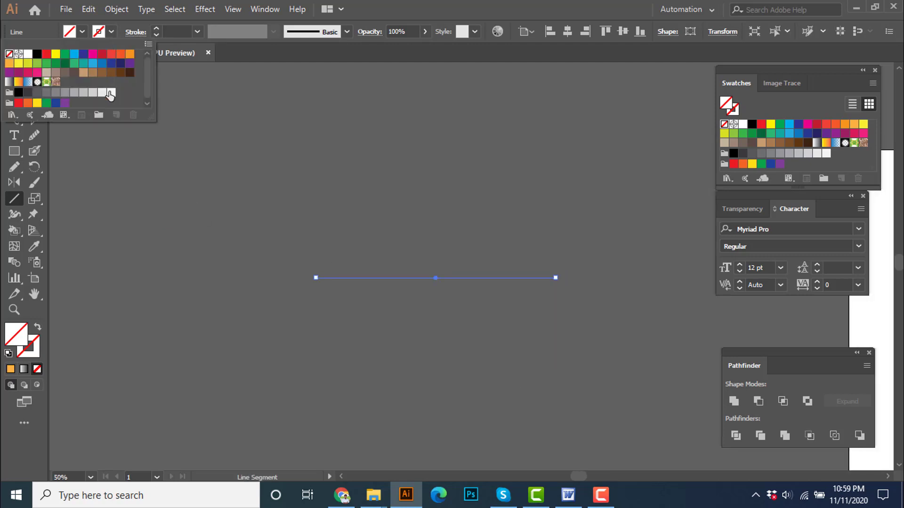
pyautogui.click(56, 55)
pyautogui.click(156, 29)
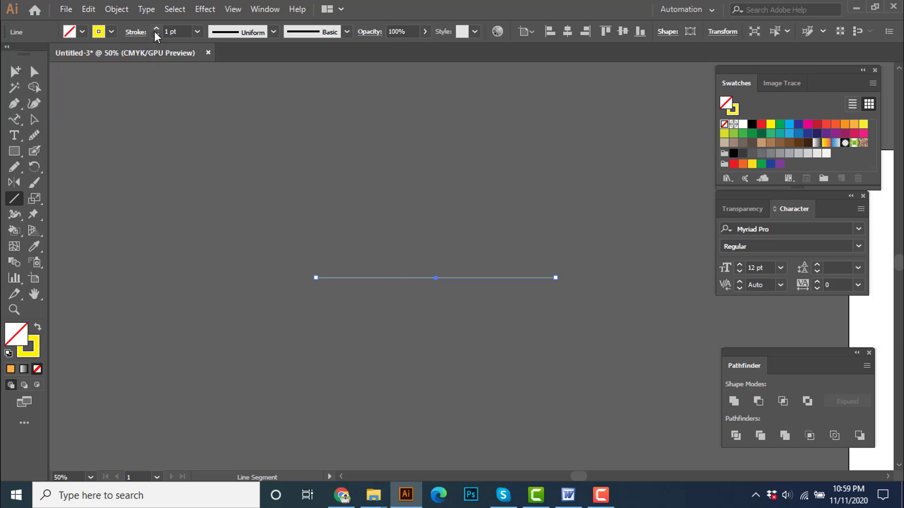
pyautogui.click(197, 32)
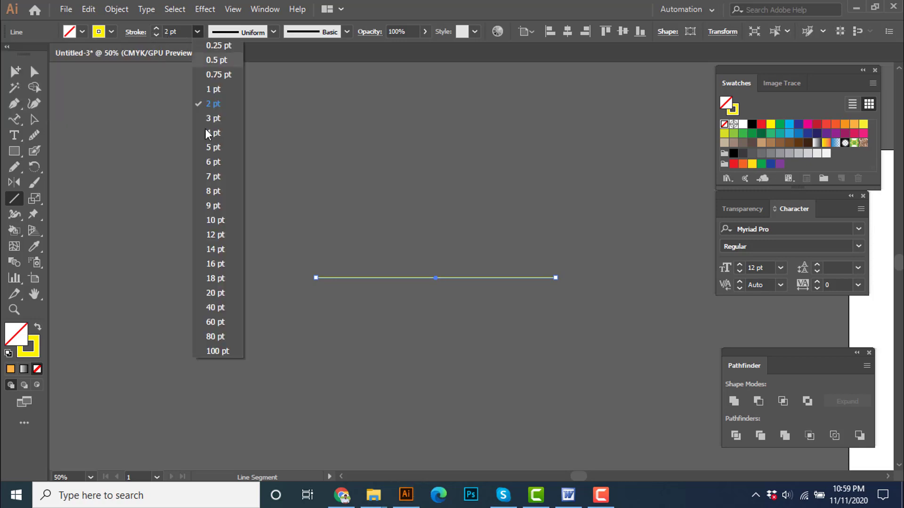
pyautogui.click(208, 206)
pyautogui.click(198, 32)
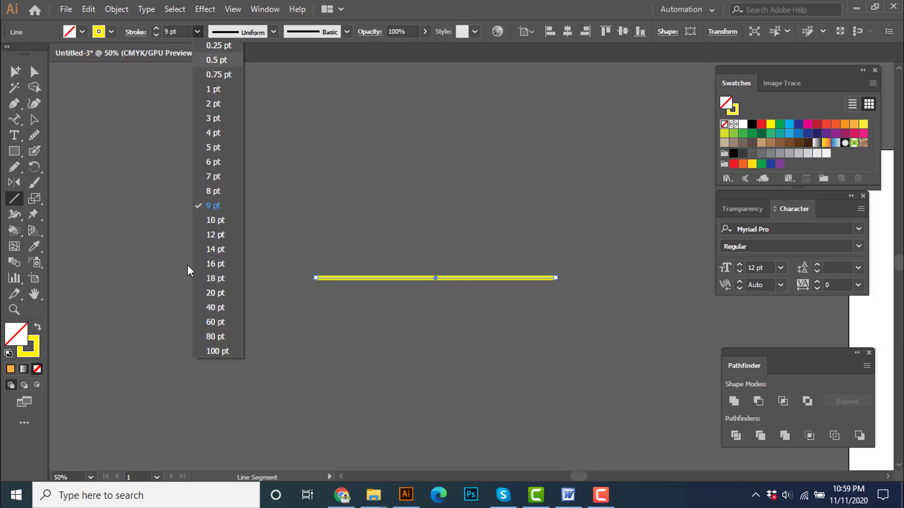
pyautogui.click(223, 278)
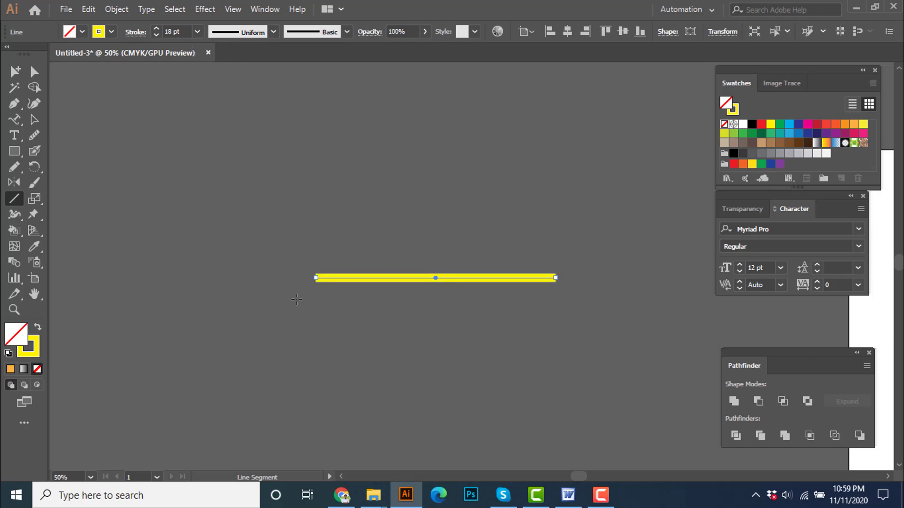
# Try widening both sides of the line's left end with the Width tool, and undo both width changes.
pyautogui.hscroll(3, 224, 307)
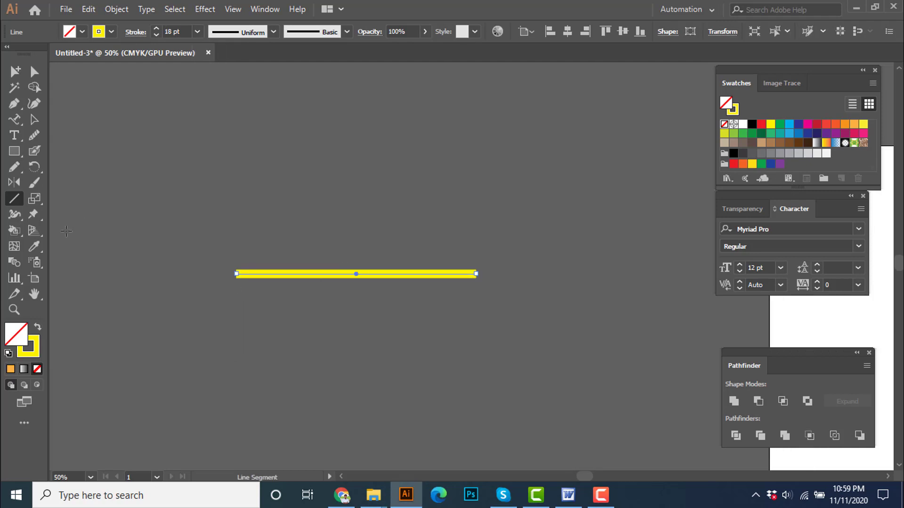
pyautogui.click(18, 220)
pyautogui.scroll(2, 178, 282)
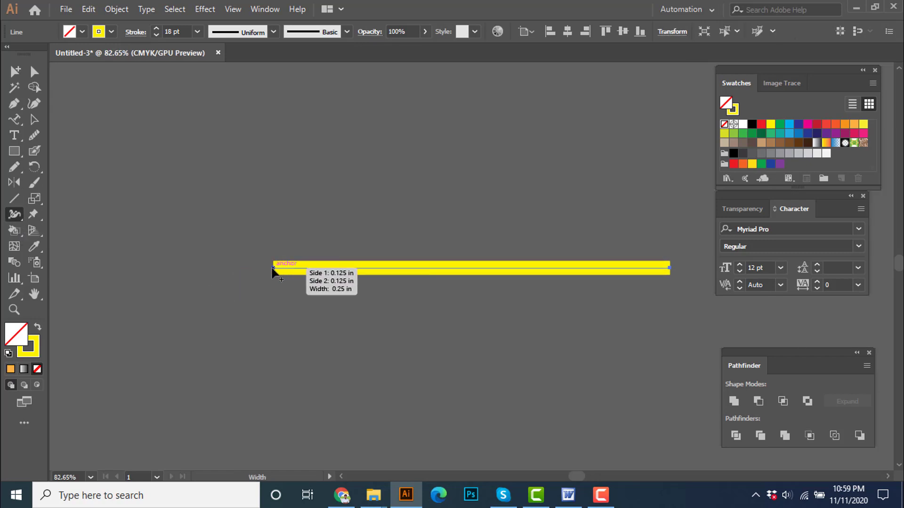
pyautogui.moveTo(272, 272); pyautogui.dragTo(271, 356)
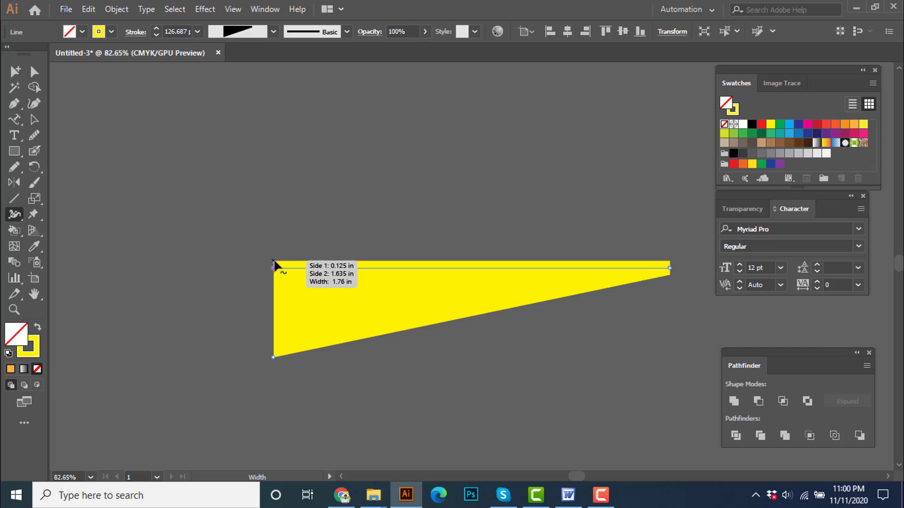
pyautogui.moveTo(276, 265); pyautogui.dragTo(269, 150)
pyautogui.scroll(-5, 254, 280)
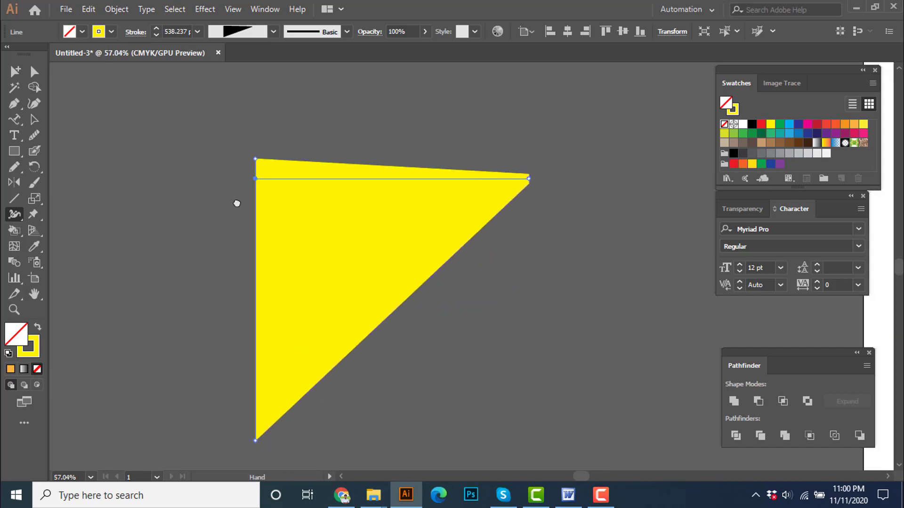
pyautogui.hotkey('ctrl', 'z')
pyautogui.hotkey('ctrl', 'z')
# Widen the line's left end with the Width tool, first its lower side and then its upper side, to about 169 pt overall.
pyautogui.scroll(8, 262, 182)
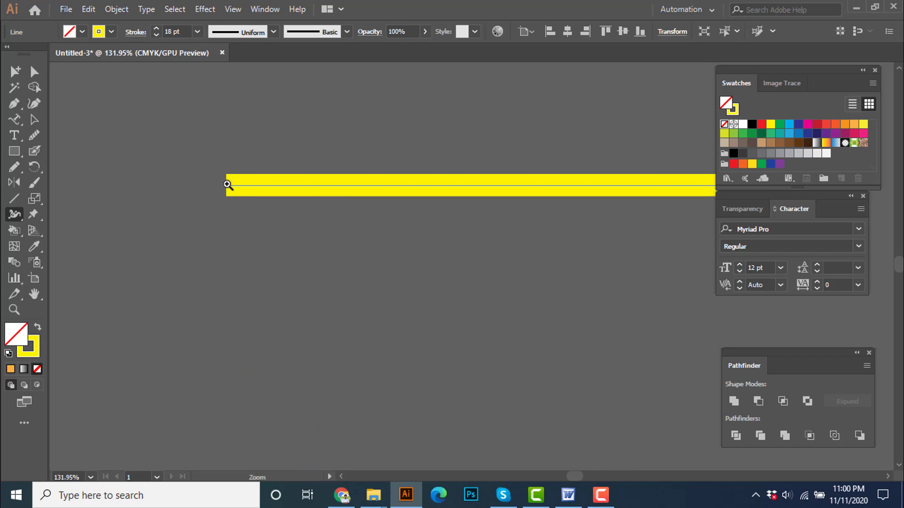
pyautogui.scroll(5, 227, 184)
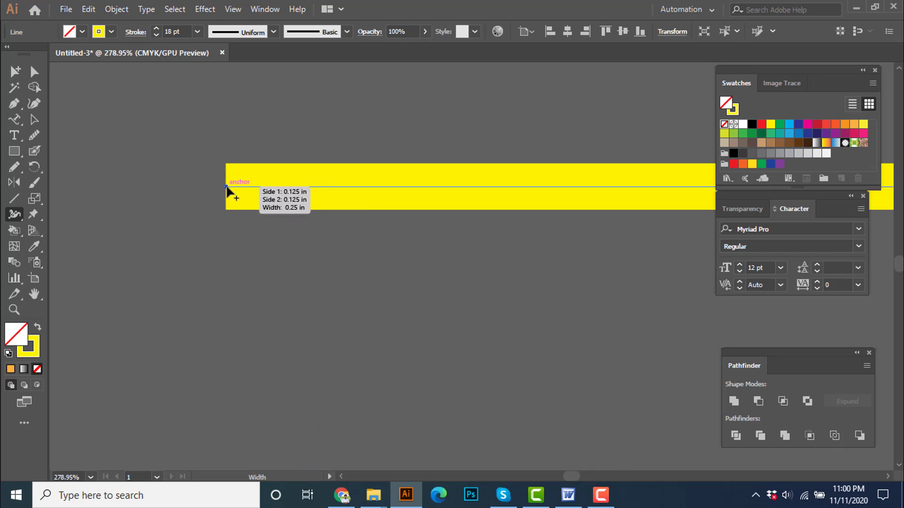
pyautogui.moveTo(226, 186); pyautogui.dragTo(227, 292)
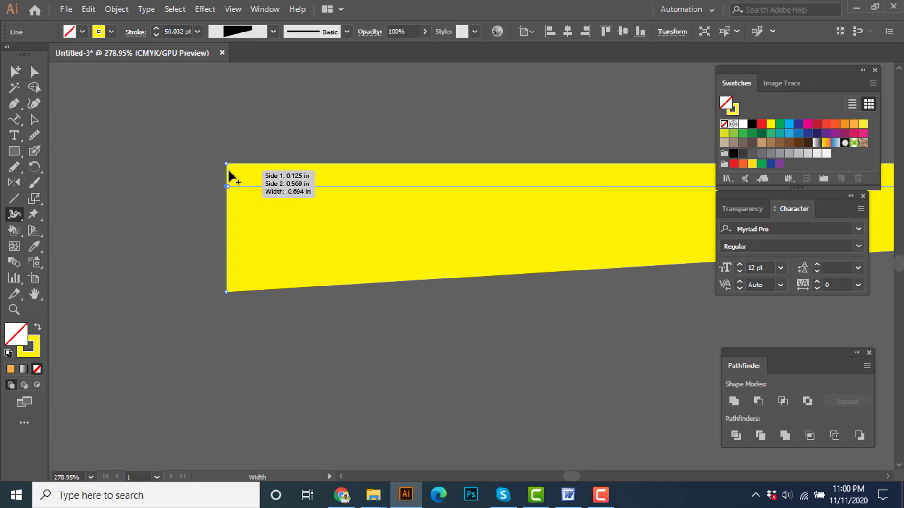
pyautogui.moveTo(226, 163); pyautogui.dragTo(228, 108)
# Add a width point just before the line's right end and pull it outward to broaden the stroke there.
pyautogui.moveTo(251, 179); pyautogui.dragTo(104, 199)
pyautogui.moveTo(376, 222); pyautogui.dragTo(162, 268)
pyautogui.moveTo(249, 288); pyautogui.dragTo(231, 286)
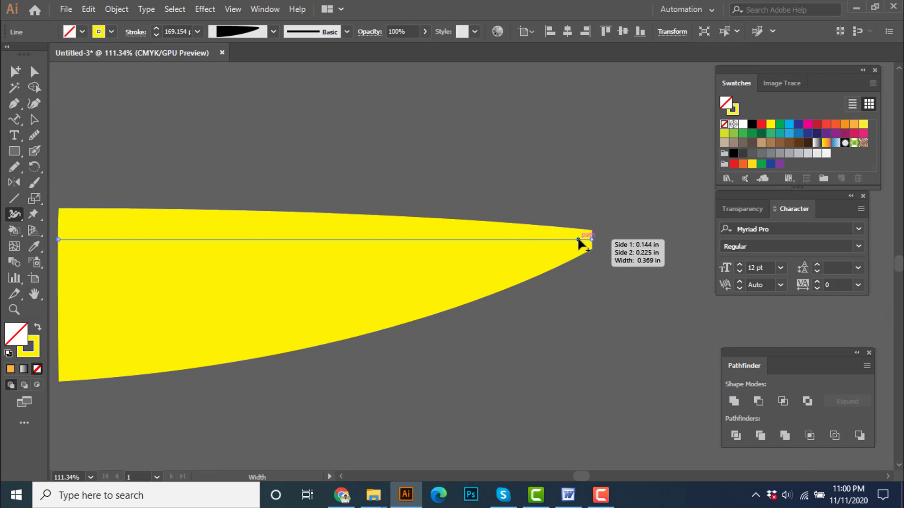
pyautogui.moveTo(578, 240); pyautogui.dragTo(577, 329)
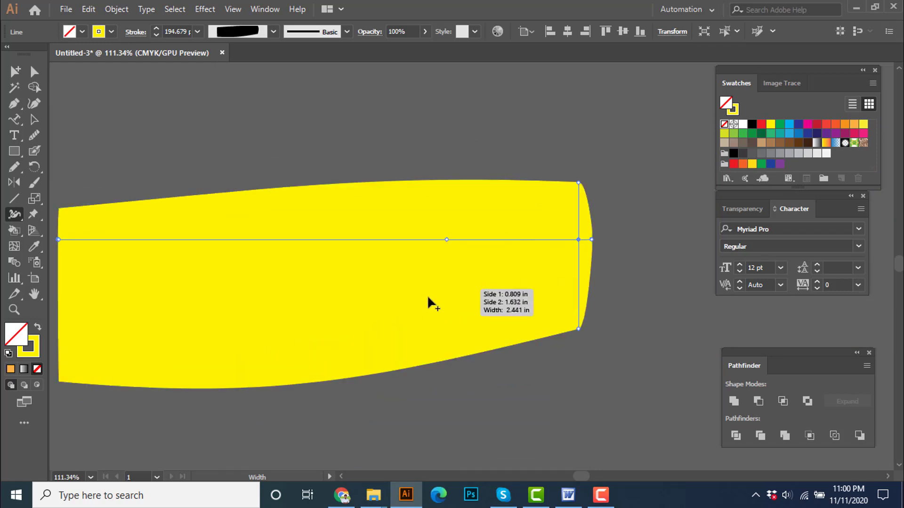
# Add several width points along the line's middle section with the Width tool, pinching the stroke in places and bulging it between them.
pyautogui.moveTo(372, 270); pyautogui.dragTo(472, 287)
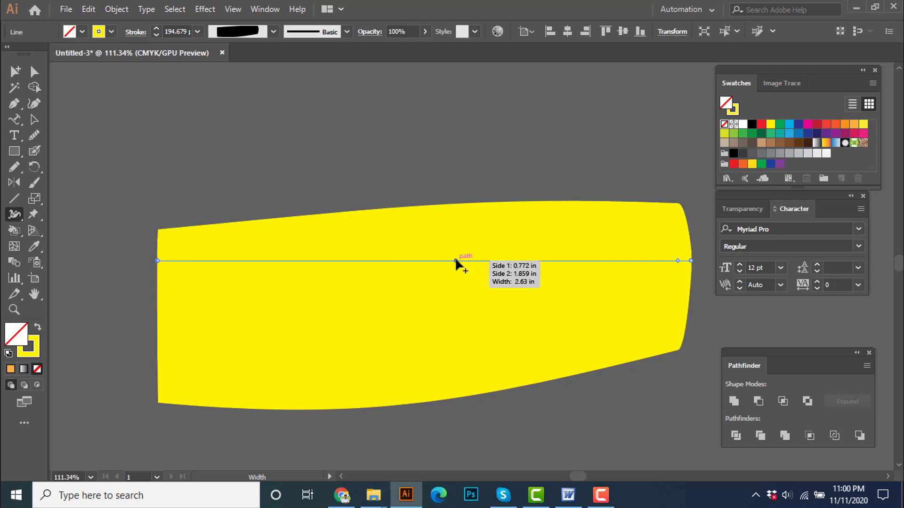
pyautogui.moveTo(456, 260); pyautogui.dragTo(455, 359)
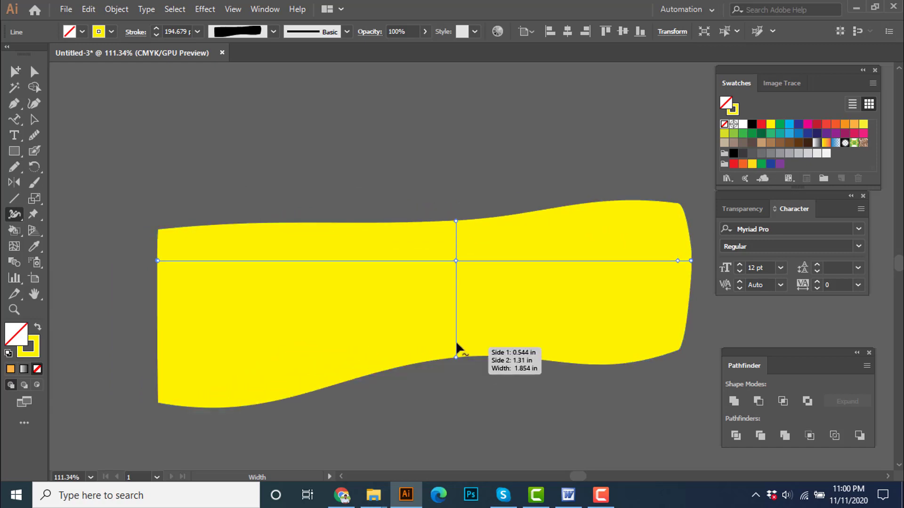
pyautogui.moveTo(460, 262); pyautogui.dragTo(544, 338)
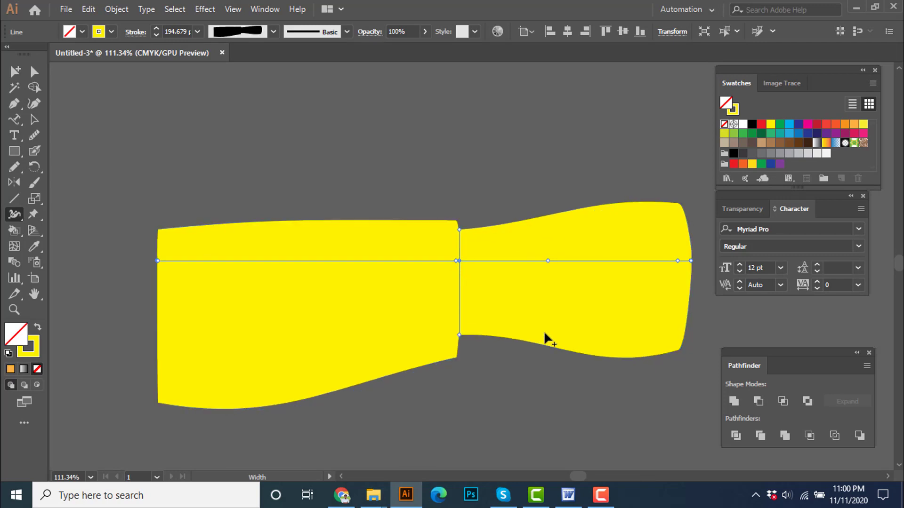
pyautogui.moveTo(410, 262); pyautogui.dragTo(434, 197)
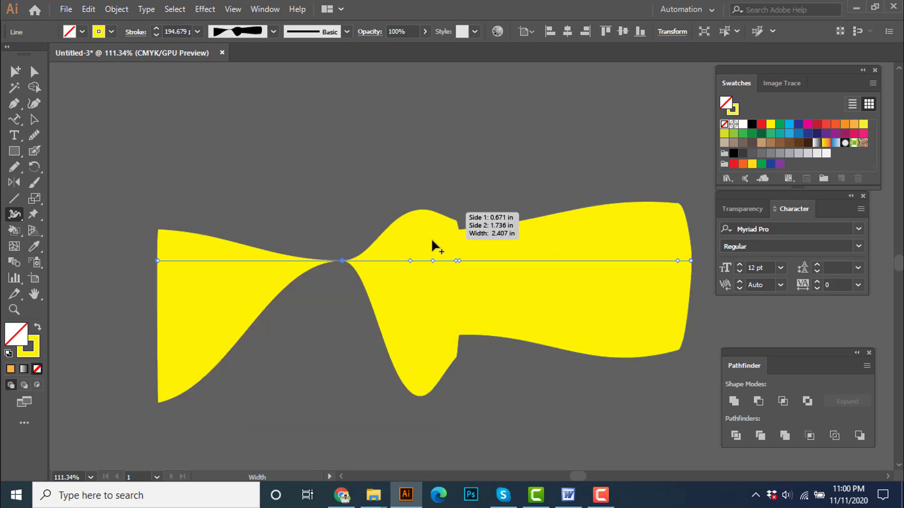
pyautogui.moveTo(513, 260); pyautogui.dragTo(516, 284)
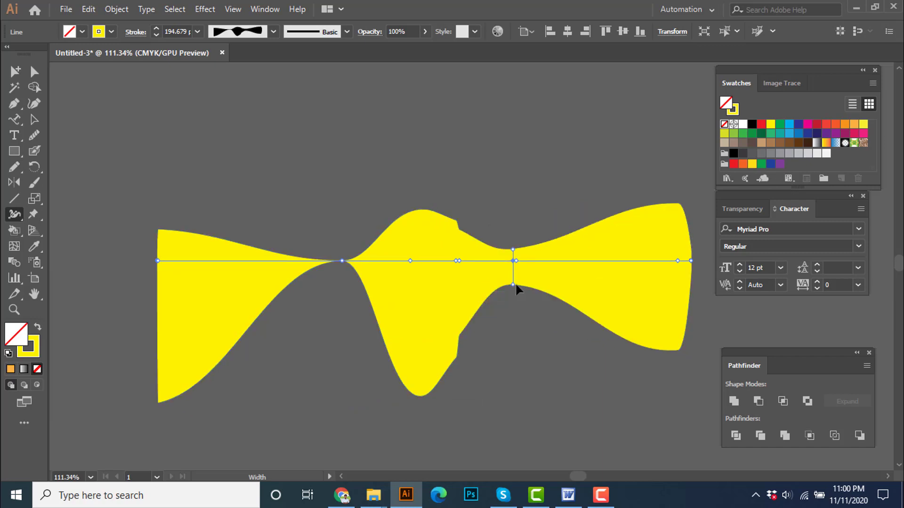
# Deselect the reshaped line, and delete all artwork from the canvas.
pyautogui.moveTo(442, 310); pyautogui.dragTo(282, 301)
pyautogui.press('a')
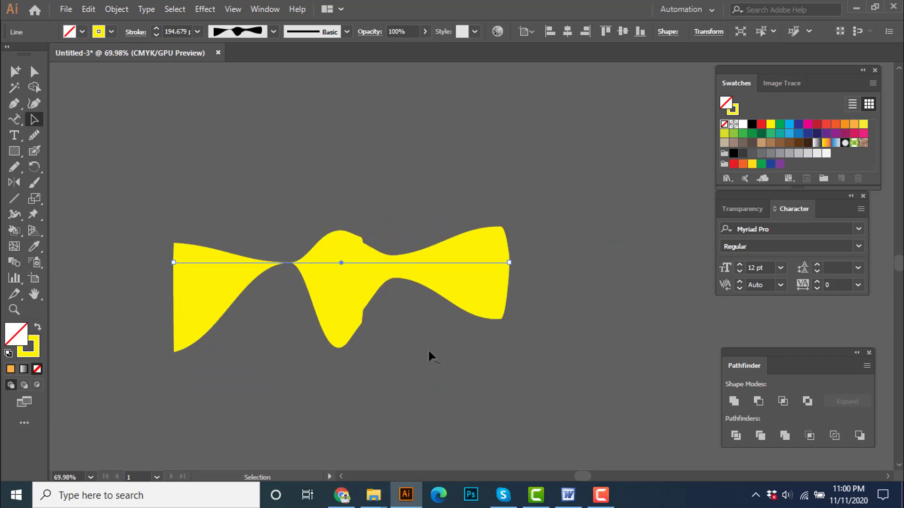
pyautogui.click(549, 357)
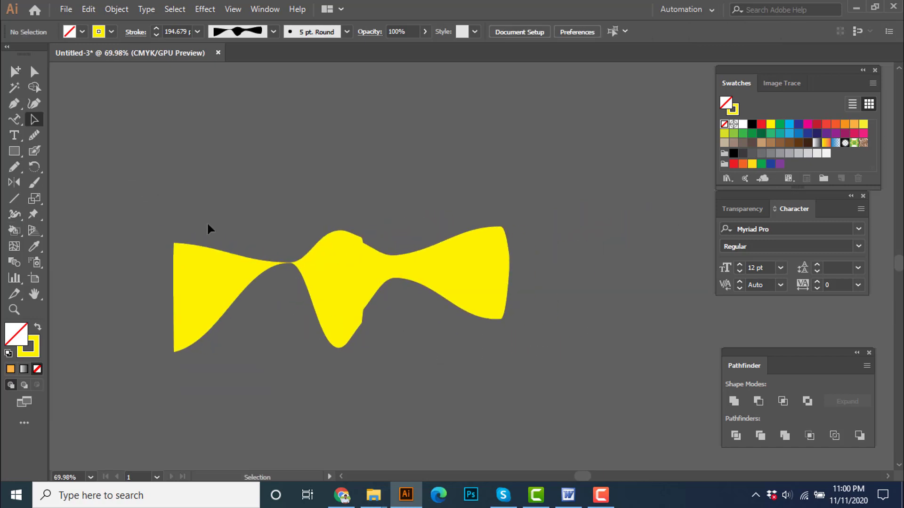
pyautogui.hotkey('ctrl', 'a')
pyautogui.press('Delete')
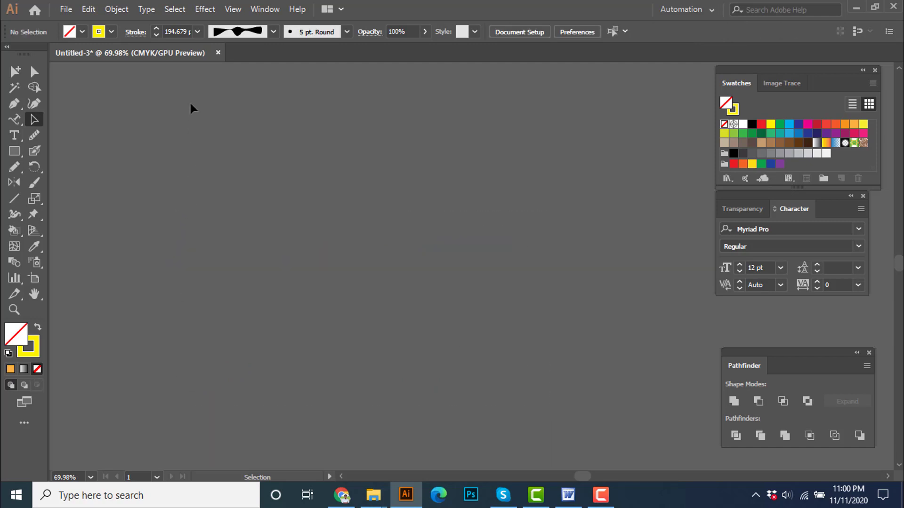
# Look through the variable width profile presets, check the lesson's topic list in Word, and return to Illustrator.
pyautogui.click(218, 32)
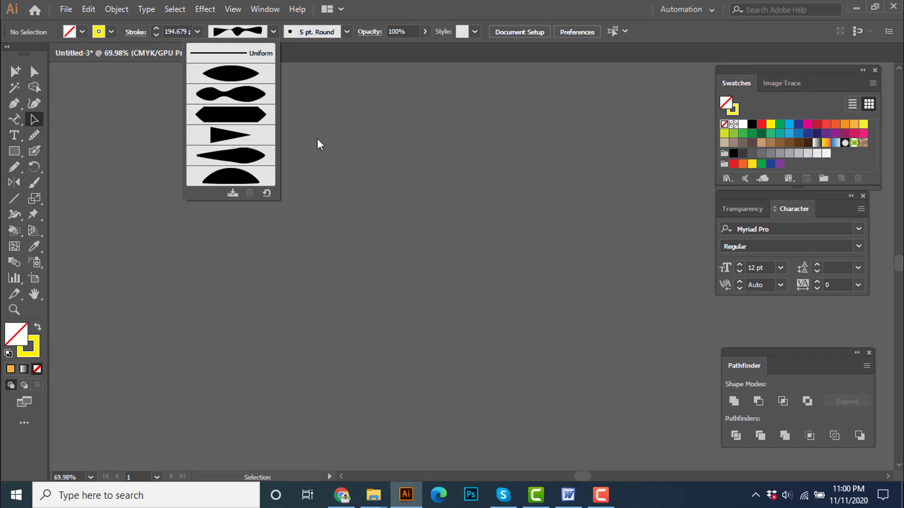
pyautogui.click(303, 146)
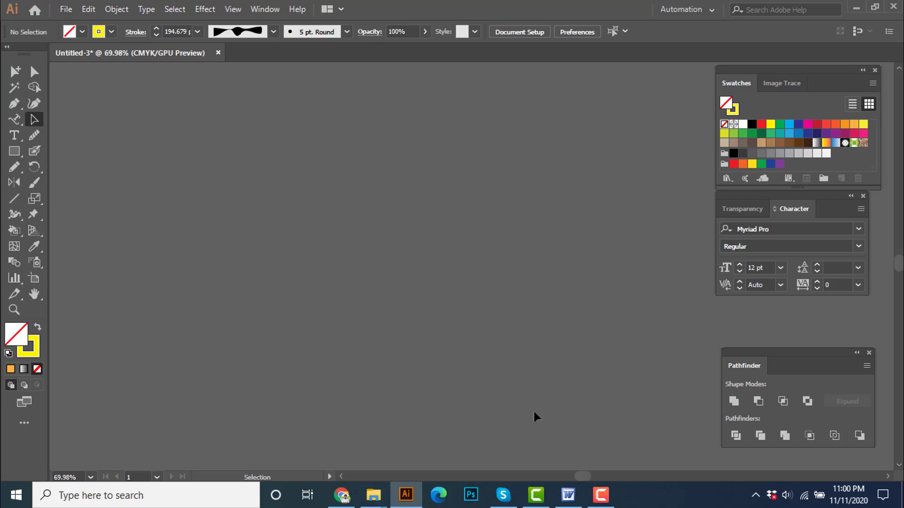
pyautogui.click(564, 489)
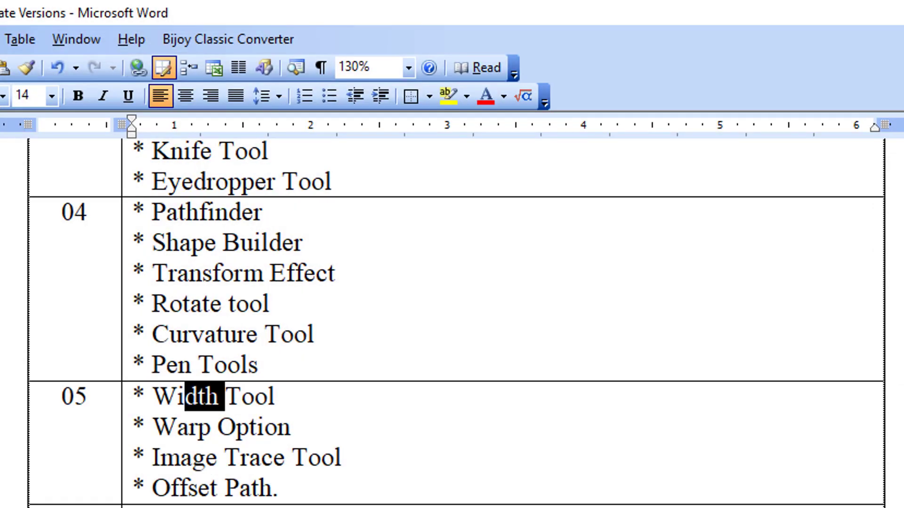
pyautogui.click(406, 494)
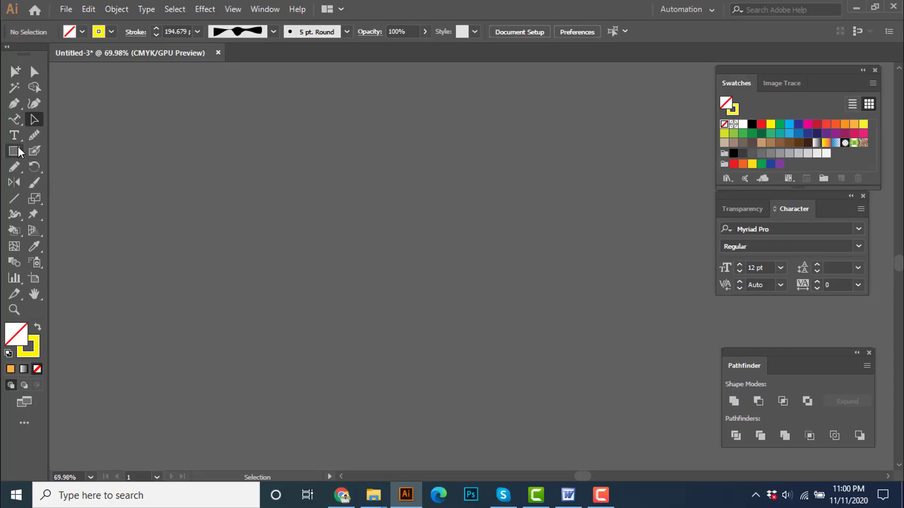
pyautogui.click(18, 148)
pyautogui.moveTo(161, 210); pyautogui.dragTo(262, 310)
pyautogui.press('Delete')
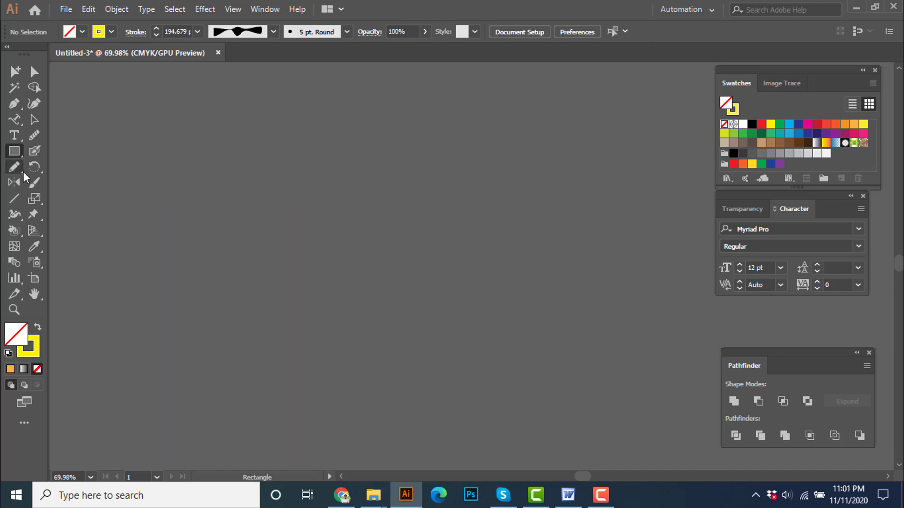
# Draw a short horizontal yellow line on the empty canvas with the Line Segment tool.
pyautogui.click(21, 195)
pyautogui.moveTo(199, 224); pyautogui.dragTo(364, 225)
pyautogui.scroll(1, 296, 226)
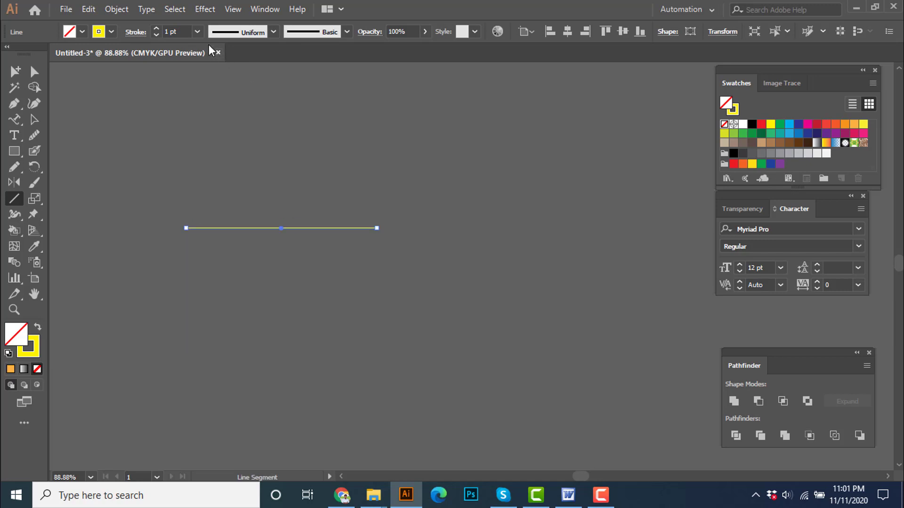
# Try stroke weights of 100 pt and 60 pt on the new line, and settle on 40 pt.
pyautogui.click(200, 32)
pyautogui.click(218, 350)
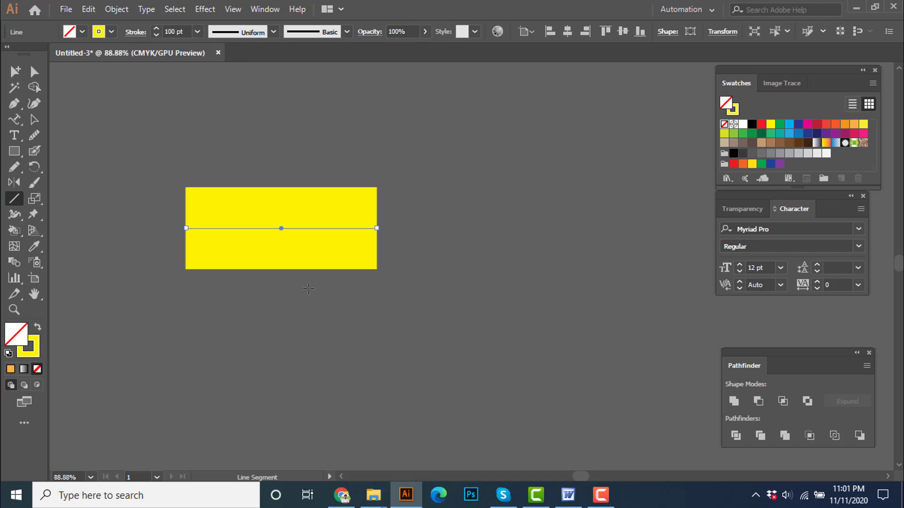
pyautogui.click(197, 32)
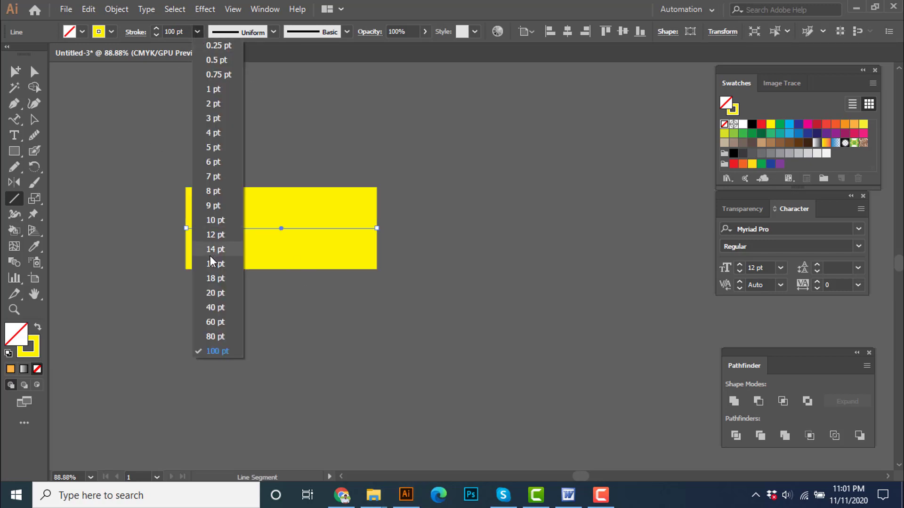
pyautogui.click(218, 322)
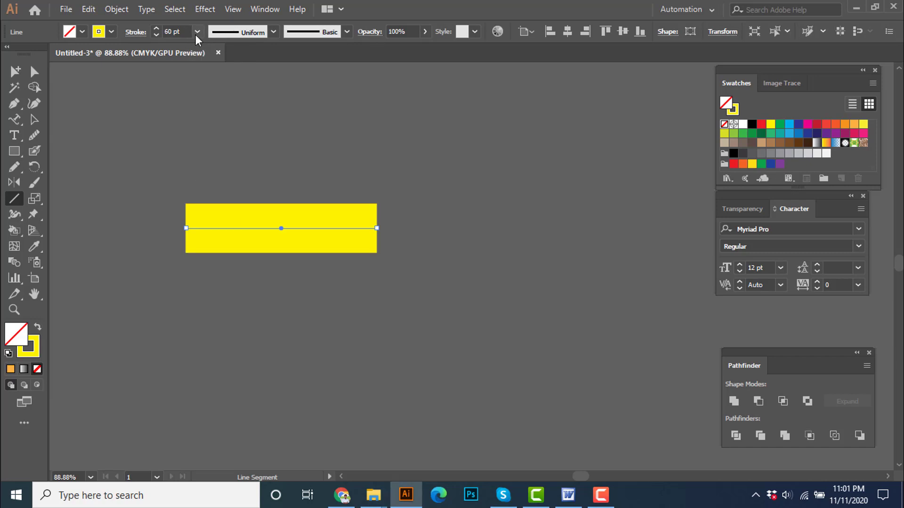
pyautogui.click(196, 33)
pyautogui.click(213, 304)
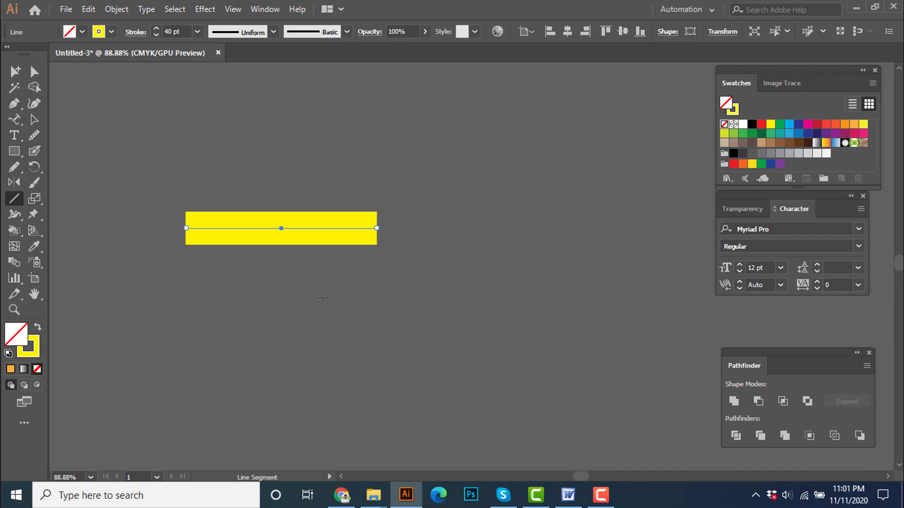
# Pull the line's right end outward to make it about twice as long, keep it horizontal, and leave it selected.
pyautogui.click(36, 119)
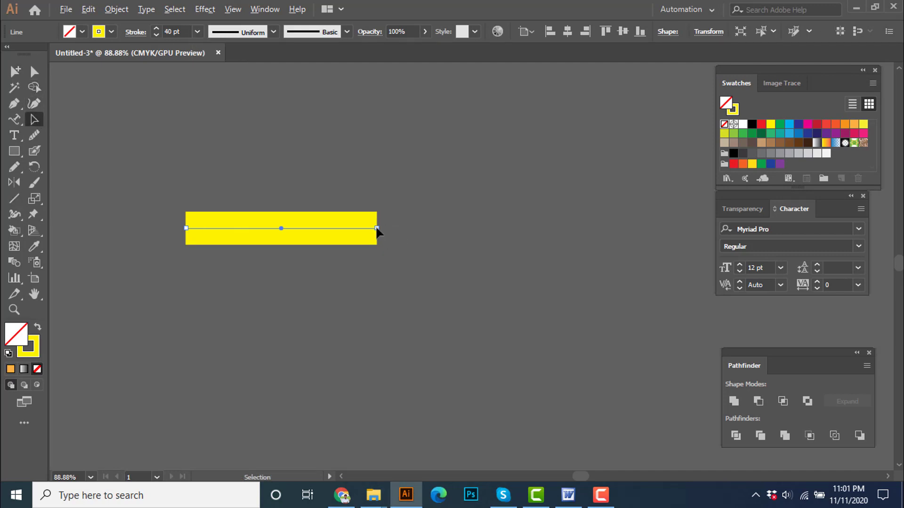
pyautogui.moveTo(376, 227); pyautogui.dragTo(207, 321)
pyautogui.click(214, 315)
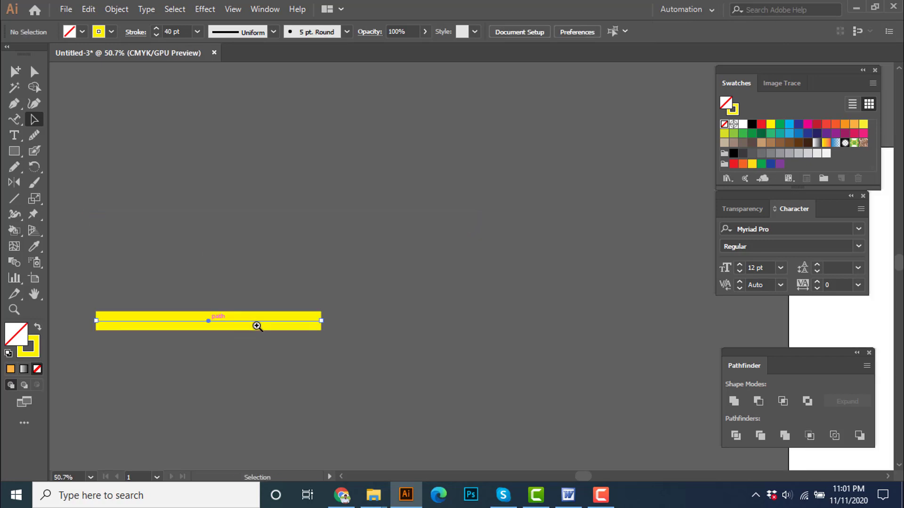
pyautogui.keyDown('ctrl'); pyautogui.click(256, 324); pyautogui.keyUp('ctrl')
pyautogui.moveTo(254, 305); pyautogui.dragTo(160, 278)
pyautogui.moveTo(267, 279); pyautogui.dragTo(171, 294)
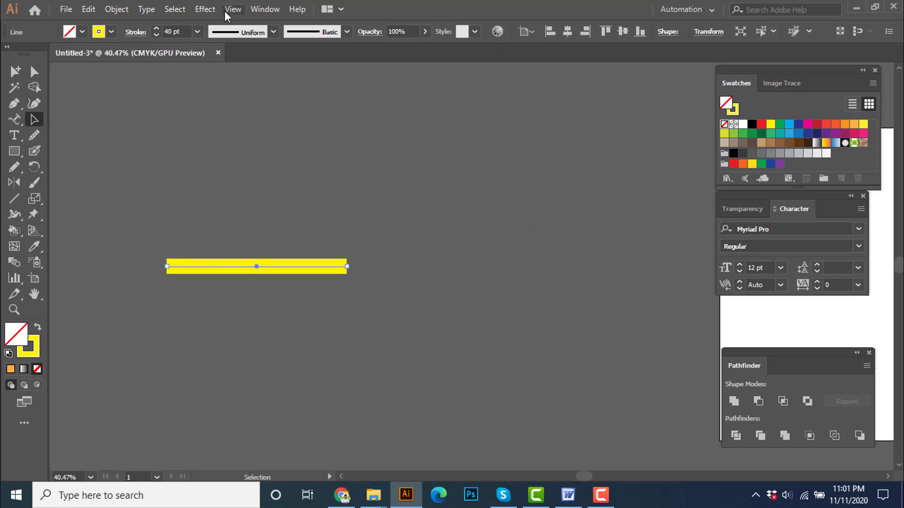
# Try an Arc warp on the live stroke with vertical orientation, 0% bend and 35% horizontal distortion, and cancel it.
pyautogui.click(213, 12)
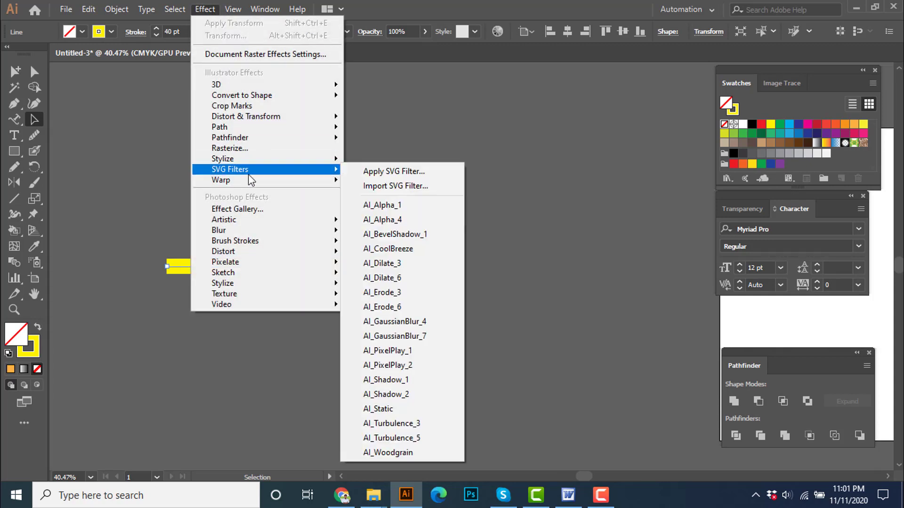
pyautogui.moveTo(248, 180)
pyautogui.click(381, 187)
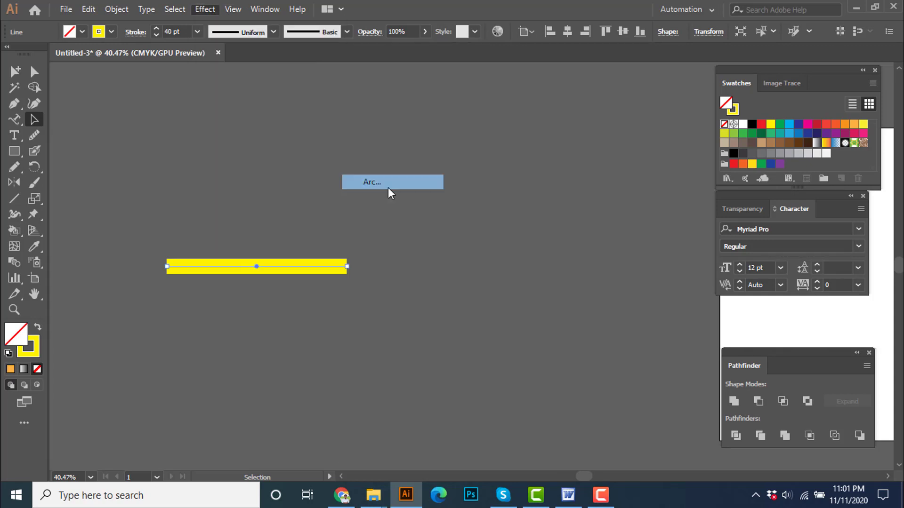
pyautogui.moveTo(742, 212); pyautogui.dragTo(600, 171)
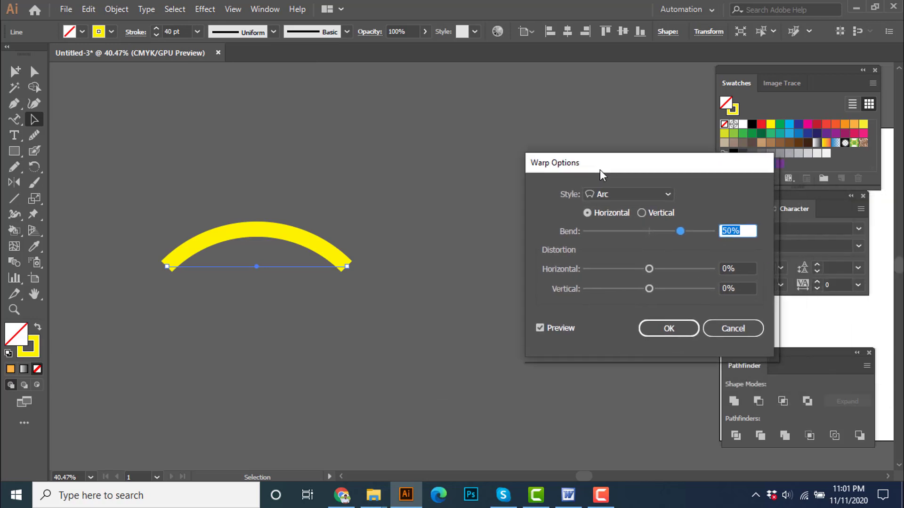
pyautogui.moveTo(686, 233); pyautogui.dragTo(650, 235)
pyautogui.click(640, 213)
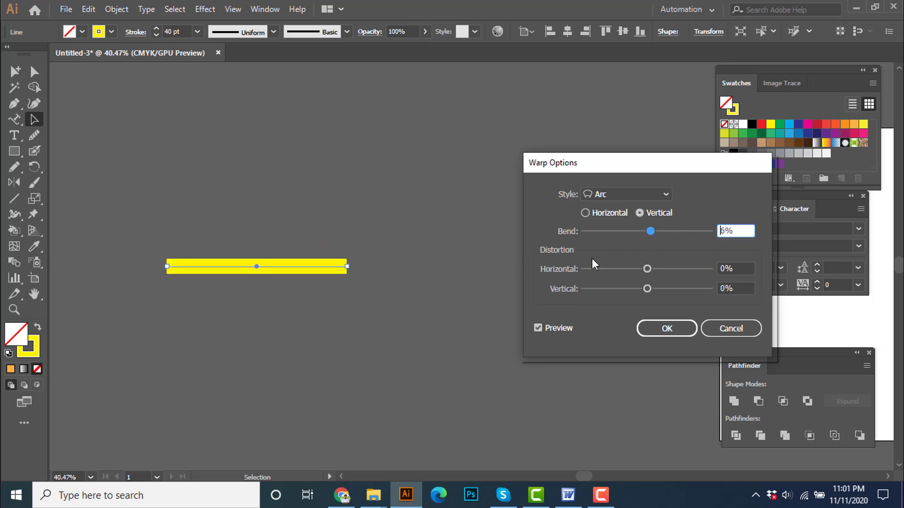
pyautogui.doubleClick(741, 230)
pyautogui.write('0')
pyautogui.press('Tab')
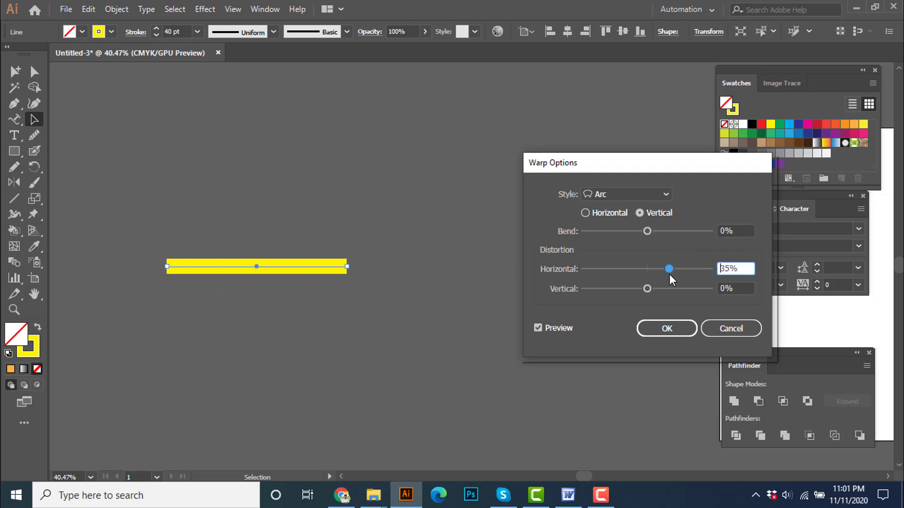
pyautogui.click(717, 329)
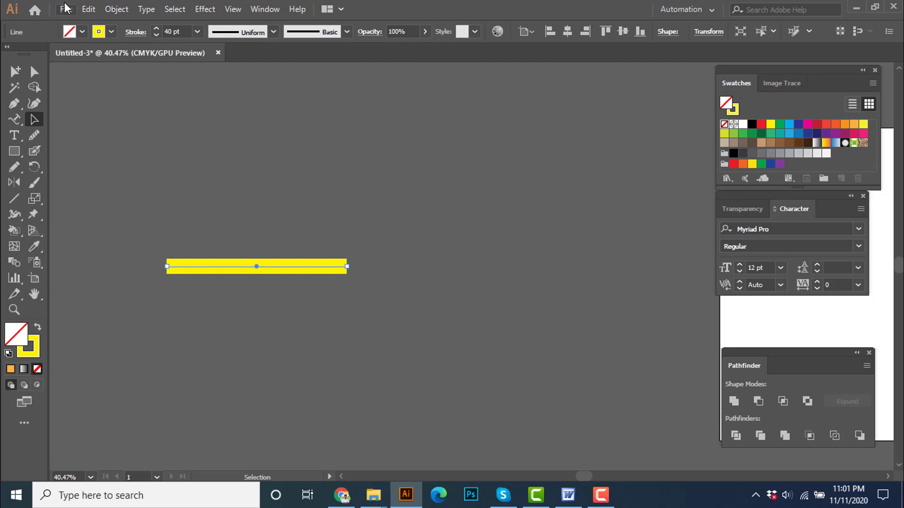
# Expand the fill and stroke of the yellow line into a filled shape.
pyautogui.click(116, 9)
pyautogui.click(172, 146)
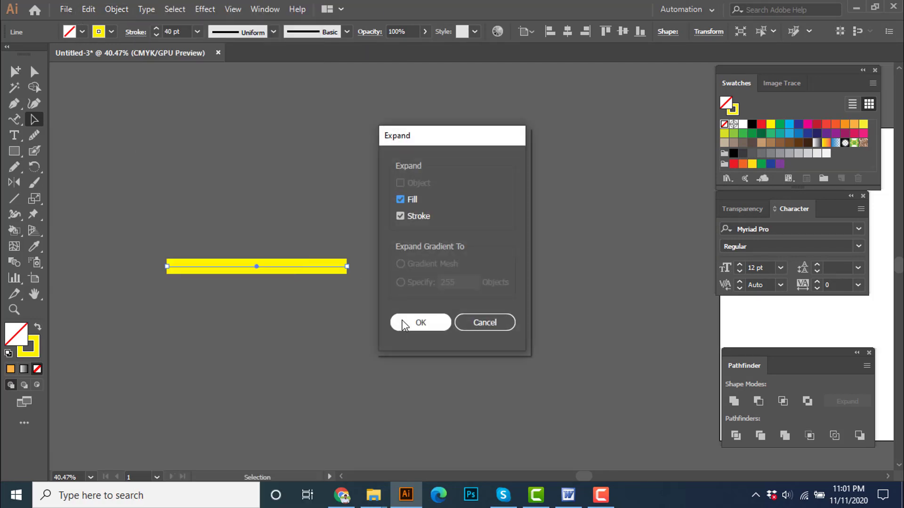
pyautogui.click(404, 322)
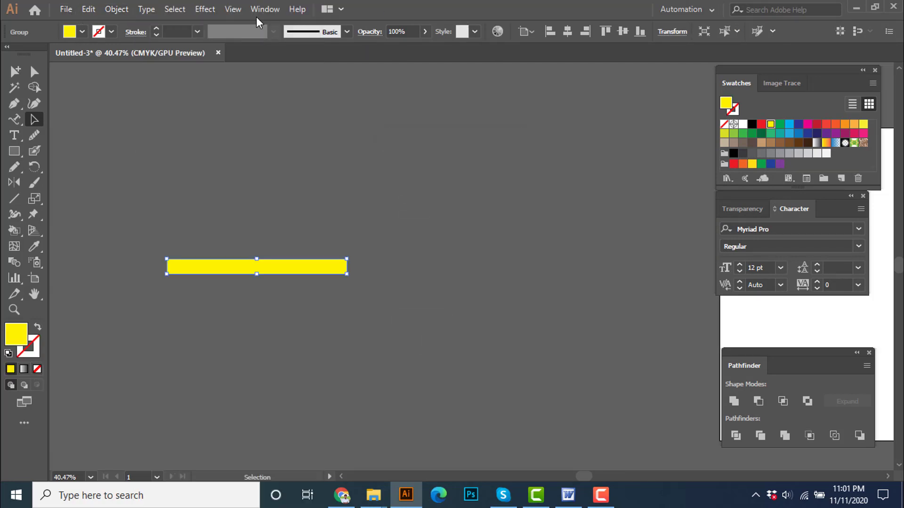
# Apply an Arc warp effect to the expanded bar with vertical orientation and a bend of -100%.
pyautogui.click(205, 9)
pyautogui.moveTo(250, 182)
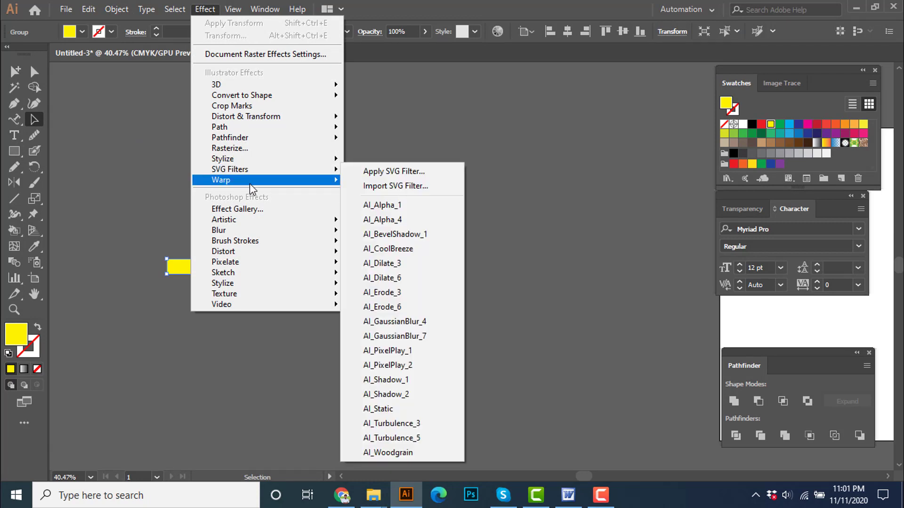
pyautogui.click(383, 184)
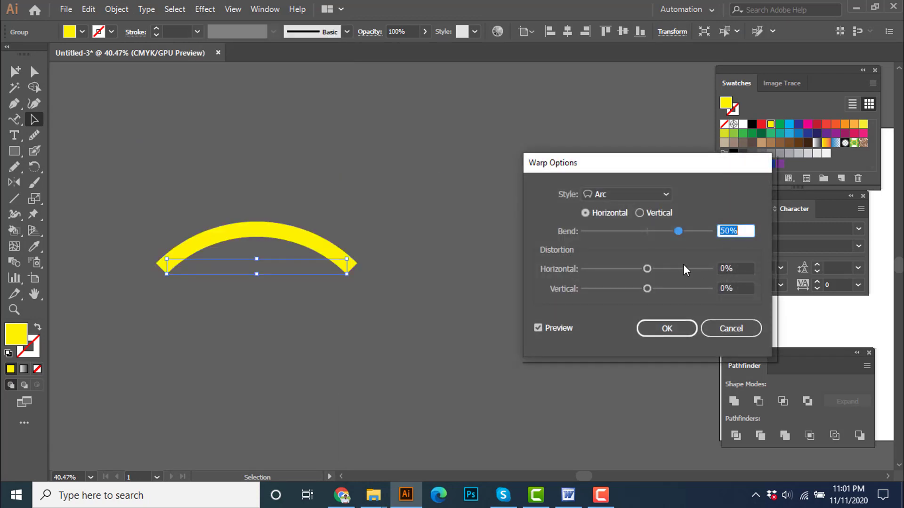
pyautogui.click(640, 213)
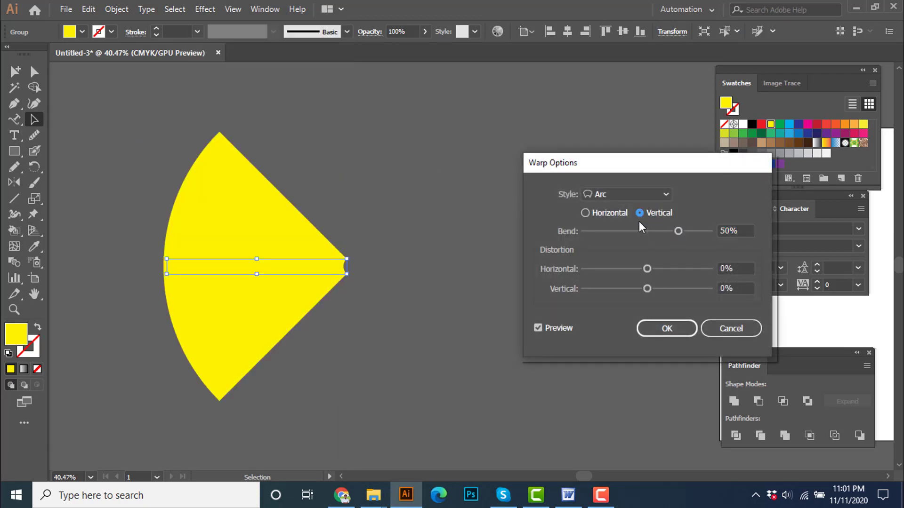
pyautogui.moveTo(681, 232); pyautogui.dragTo(555, 218)
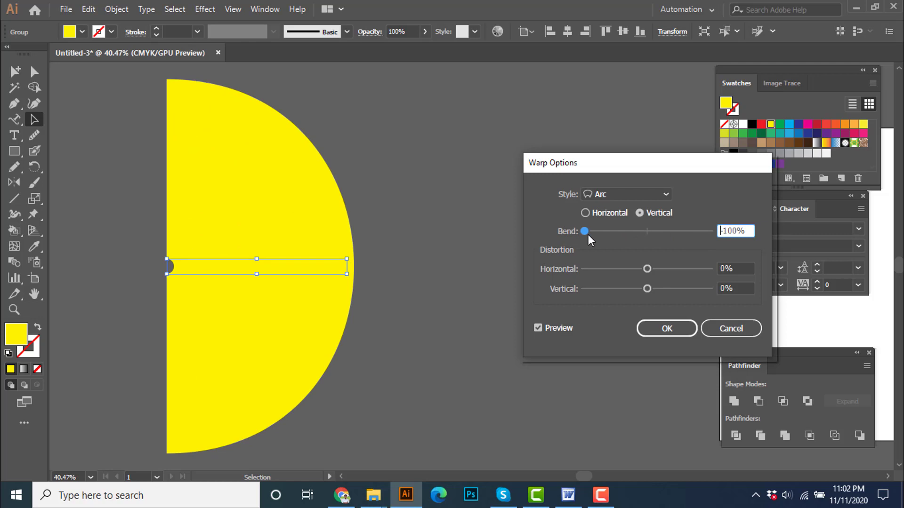
pyautogui.click(671, 328)
# Try to reflect a copy of the live-warped half disc across the vertical axis and move it to the left, undoing both changes.
pyautogui.moveTo(410, 355); pyautogui.dragTo(438, 355)
pyautogui.moveTo(438, 355); pyautogui.dragTo(403, 314)
pyautogui.rightClick(436, 314)
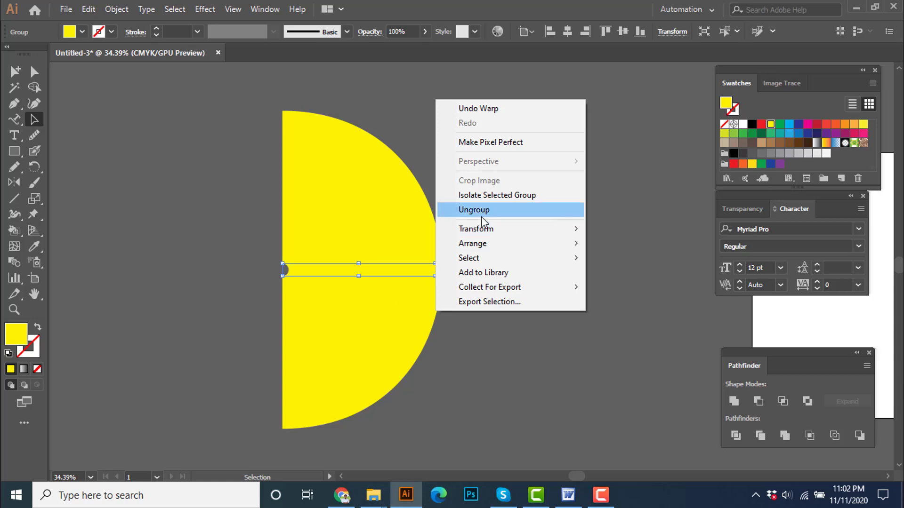
pyautogui.moveTo(490, 231)
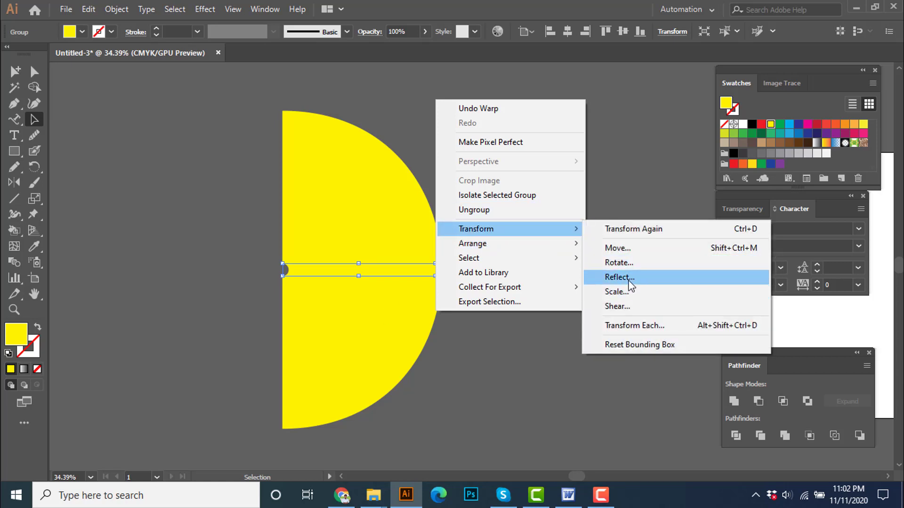
pyautogui.click(627, 278)
pyautogui.click(623, 206)
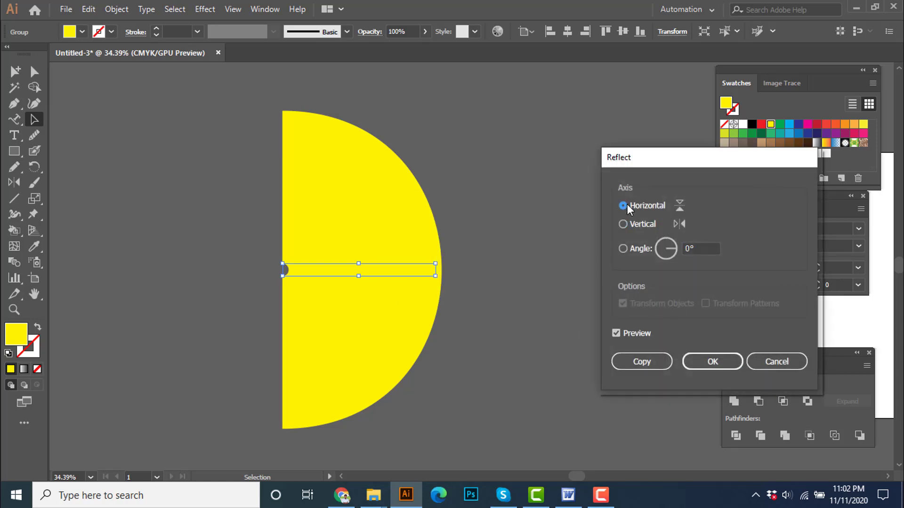
pyautogui.click(626, 224)
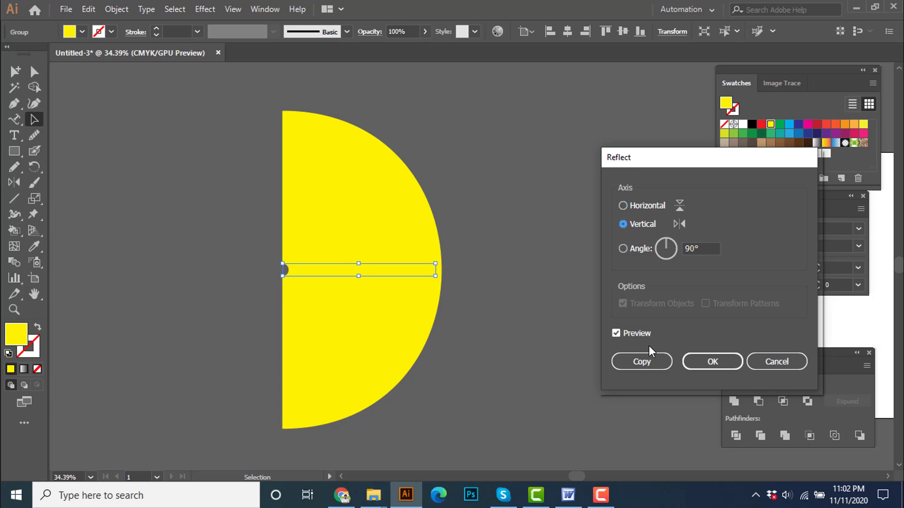
pyautogui.click(632, 365)
pyautogui.scroll(-2, 534, 320)
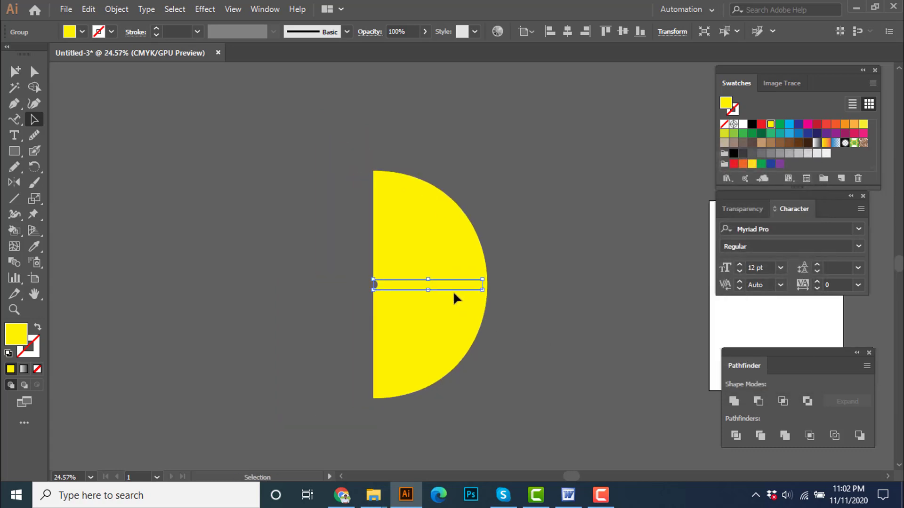
pyautogui.moveTo(453, 291); pyautogui.dragTo(348, 301)
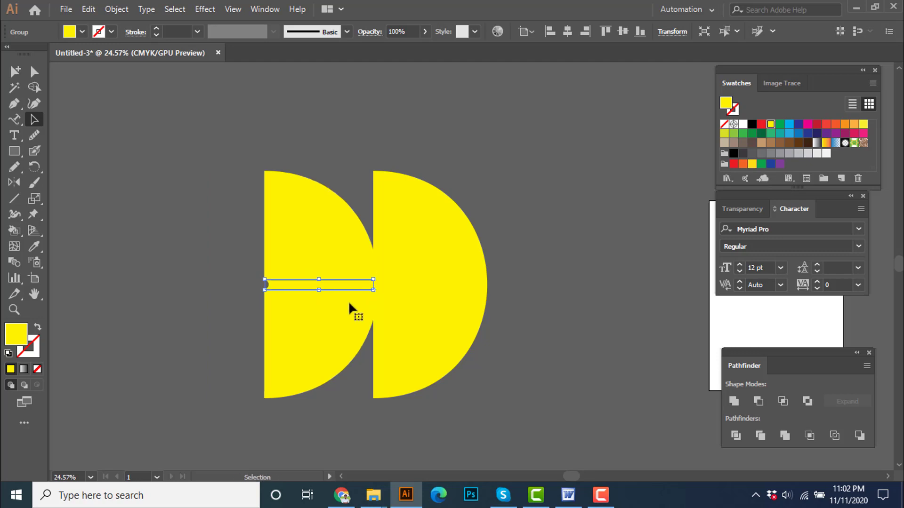
pyautogui.hotkey('ctrl', 'z')
pyautogui.hotkey('ctrl', 'z')
# Expand the appearance of the warped half disc into an editable shape.
pyautogui.scroll(1, 452, 277)
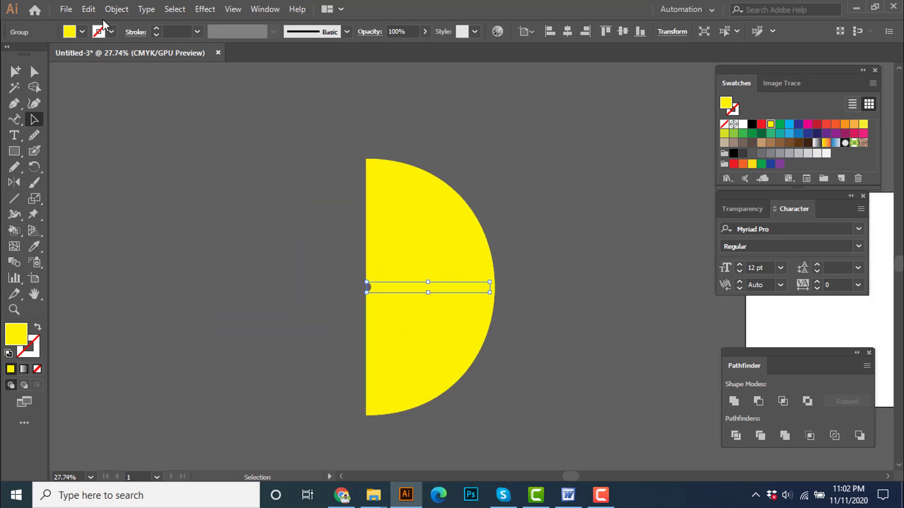
pyautogui.click(116, 9)
pyautogui.click(178, 161)
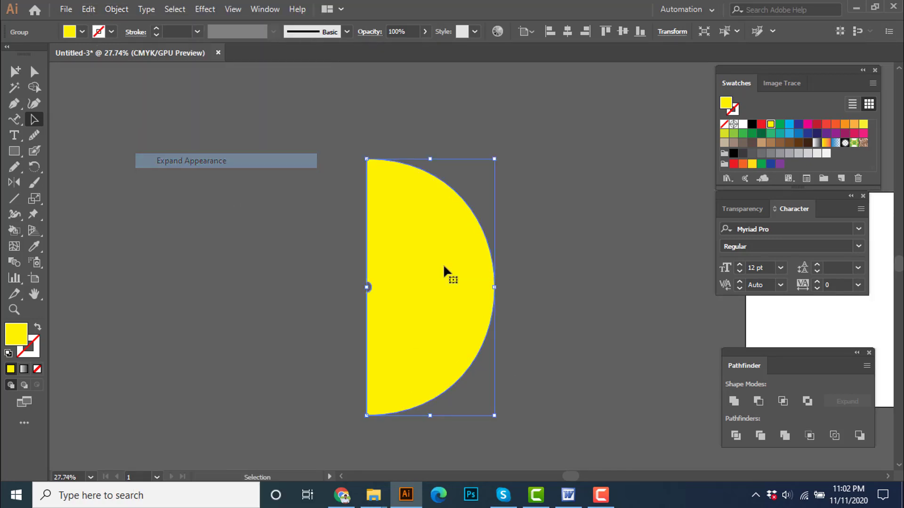
# Reflect a copy of the expanded half disc across the vertical axis, place it against the straight edge to form a full disc, and deselect.
pyautogui.rightClick(430, 250)
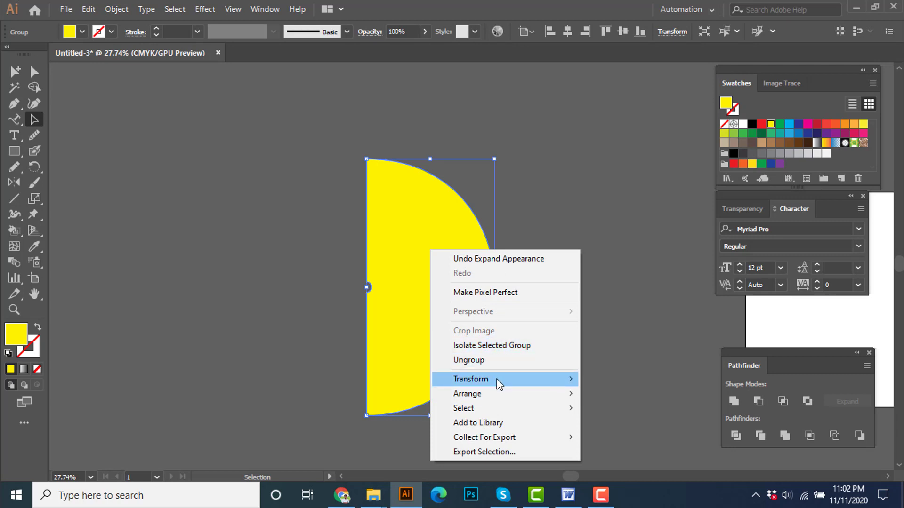
pyautogui.moveTo(497, 379)
pyautogui.click(643, 427)
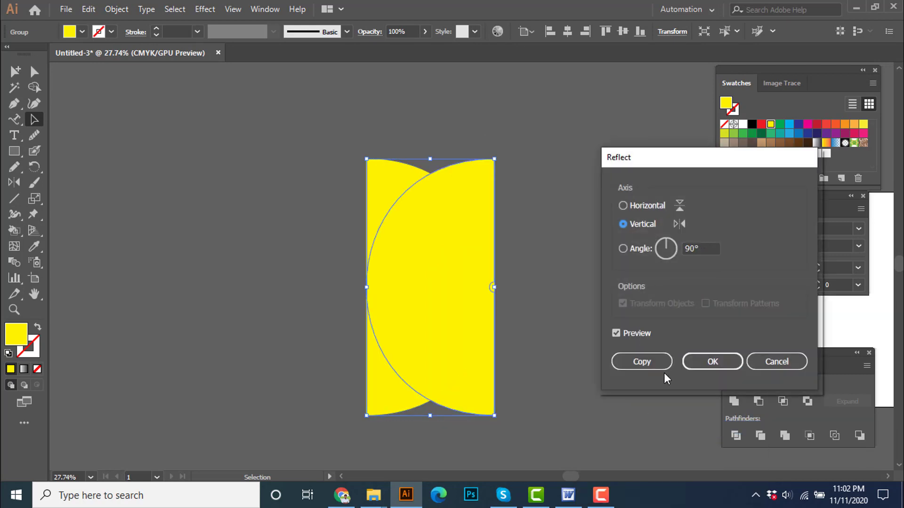
pyautogui.click(642, 362)
pyautogui.moveTo(461, 318); pyautogui.dragTo(335, 311)
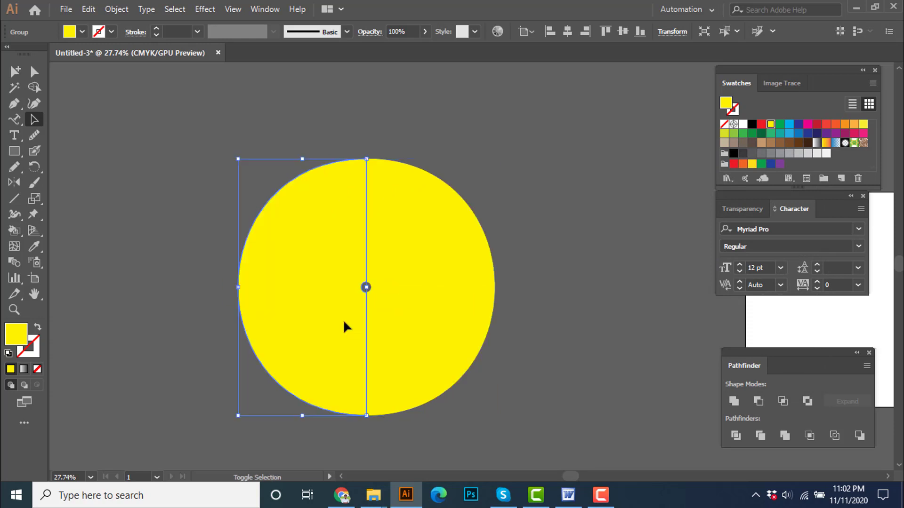
pyautogui.click(643, 303)
# Draw a thin, wide yellow rectangle in the empty space above the disc.
pyautogui.moveTo(475, 320); pyautogui.dragTo(587, 391)
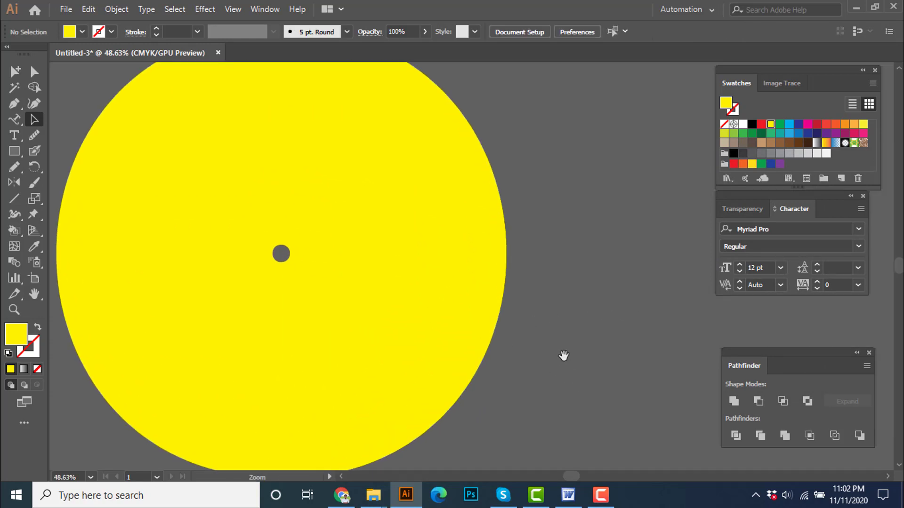
pyautogui.moveTo(563, 357); pyautogui.dragTo(297, 323)
pyautogui.moveTo(301, 324); pyautogui.dragTo(389, 346)
pyautogui.moveTo(388, 346); pyautogui.dragTo(242, 334)
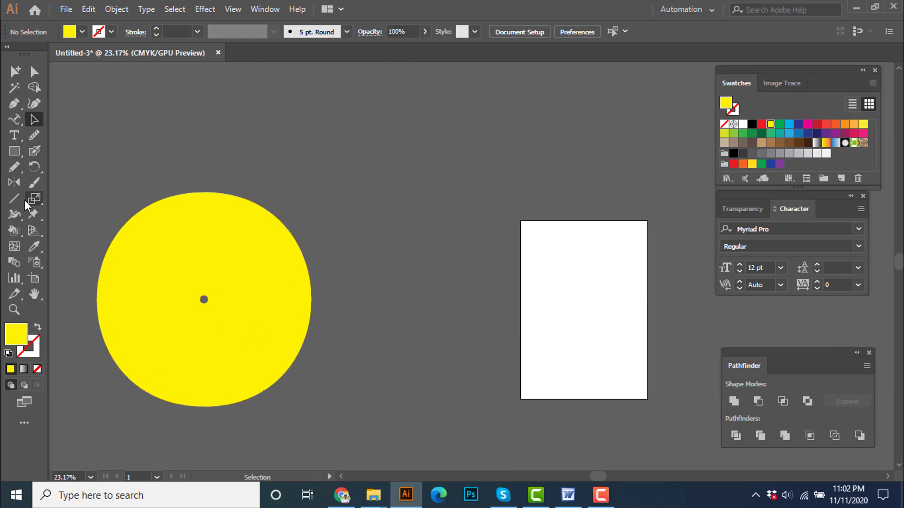
pyautogui.click(14, 151)
pyautogui.moveTo(171, 116); pyautogui.dragTo(335, 127)
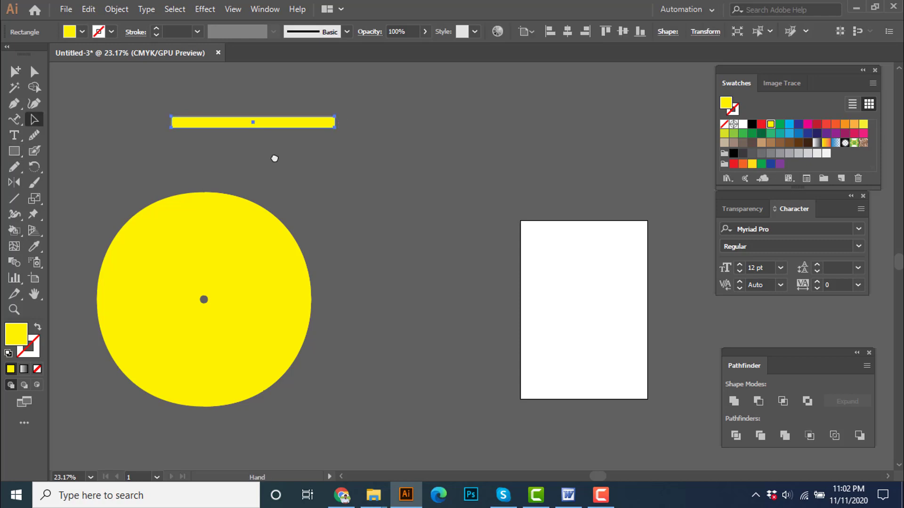
# Preview an Arc warp on the yellow rectangle with horizontal orientation and an 18% bend, resetting the bend to 0%.
pyautogui.moveTo(274, 159); pyautogui.dragTo(253, 190)
pyautogui.click(213, 10)
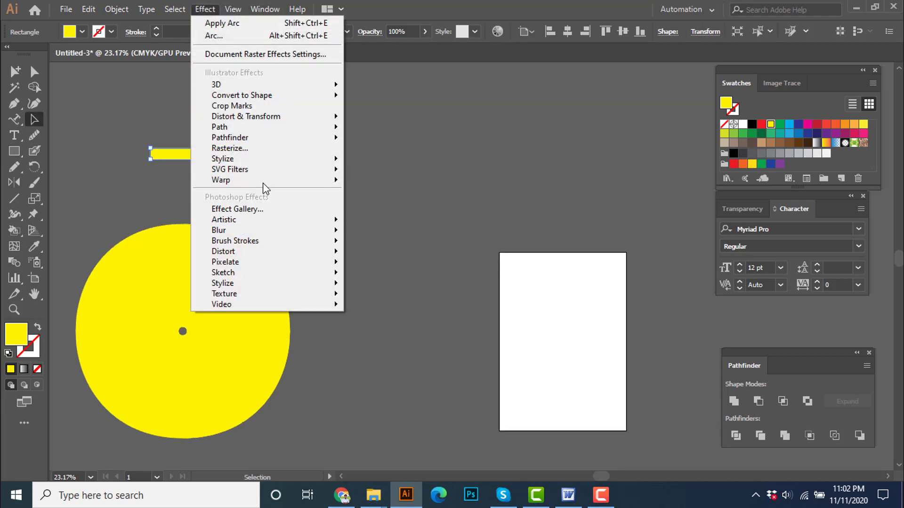
pyautogui.moveTo(263, 182)
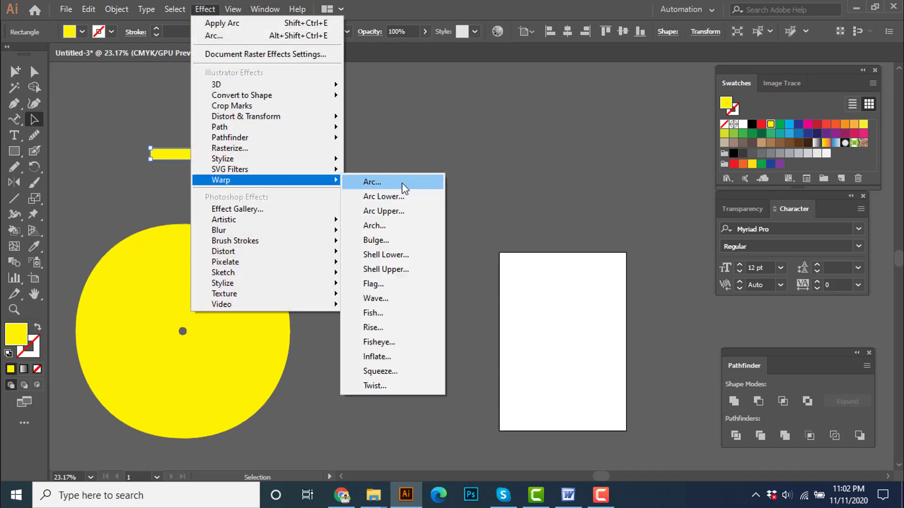
pyautogui.click(402, 182)
pyautogui.click(604, 215)
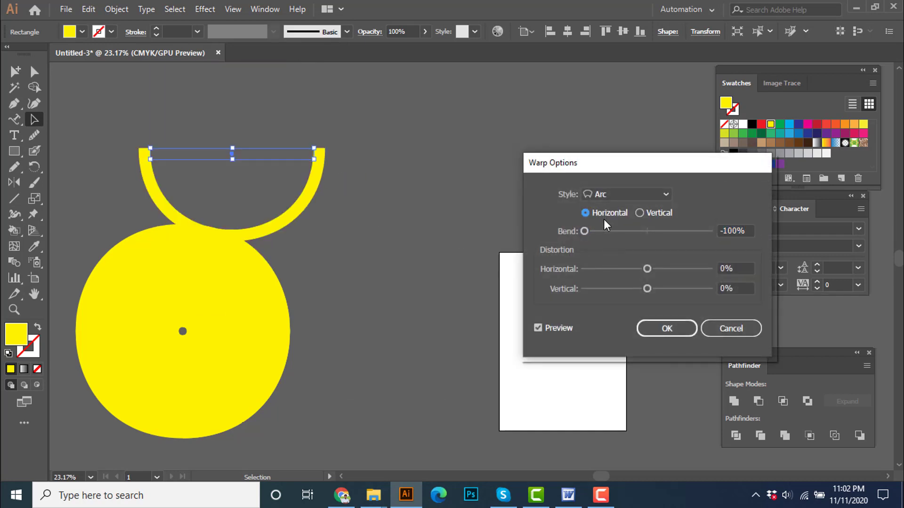
pyautogui.moveTo(592, 235); pyautogui.dragTo(658, 250)
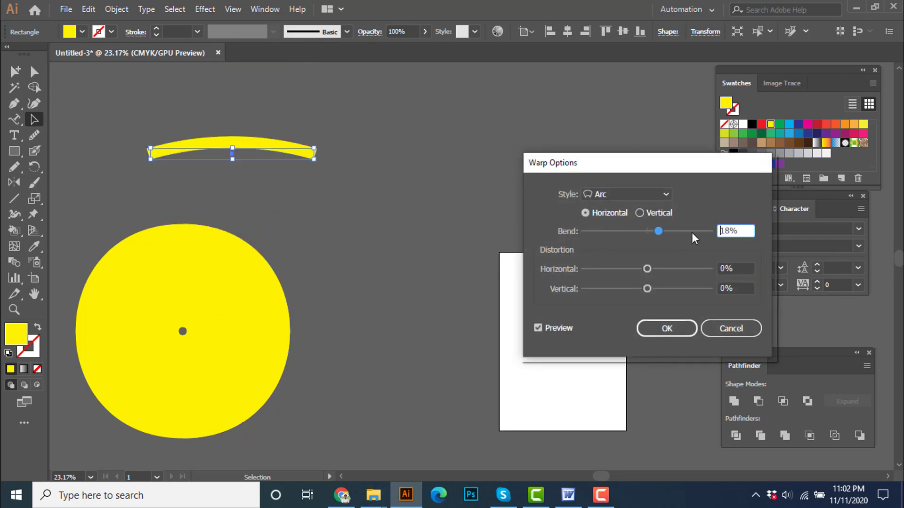
pyautogui.doubleClick(732, 230)
pyautogui.doubleClick(733, 229)
pyautogui.moveTo(745, 229); pyautogui.dragTo(682, 236)
pyautogui.write('0')
# Preview 88% horizontal and -50% vertical distortion in the Arc warp, and reset both distortions to 0%.
pyautogui.moveTo(647, 270); pyautogui.dragTo(701, 289)
pyautogui.moveTo(645, 288); pyautogui.dragTo(614, 294)
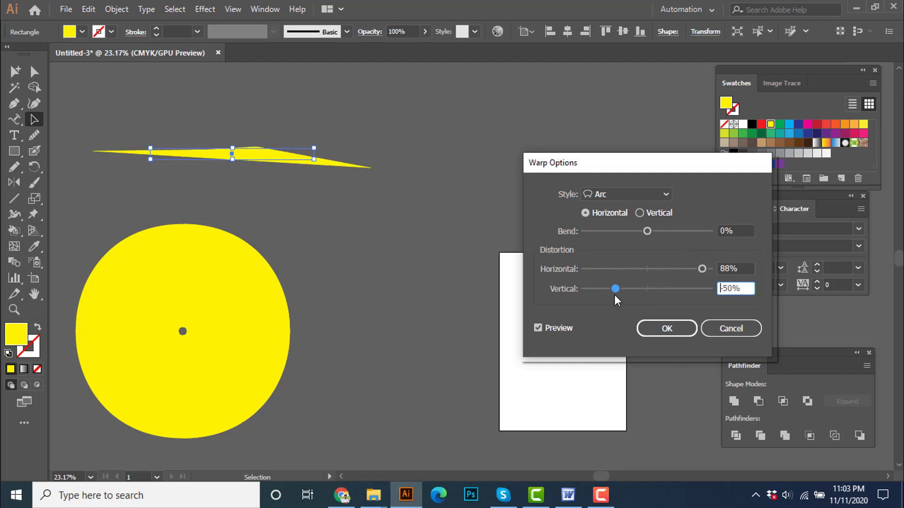
pyautogui.moveTo(742, 290); pyautogui.dragTo(682, 297)
pyautogui.write('0')
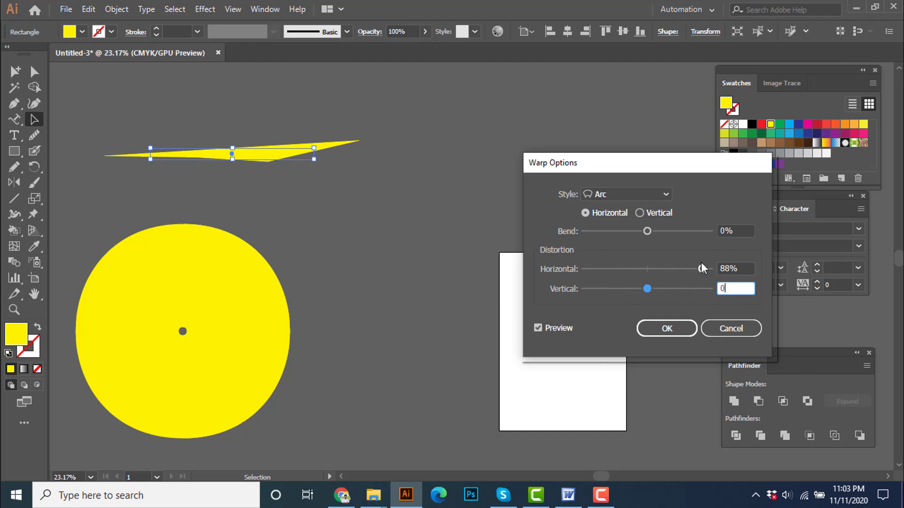
pyautogui.moveTo(739, 268); pyautogui.dragTo(698, 263)
pyautogui.write('0')
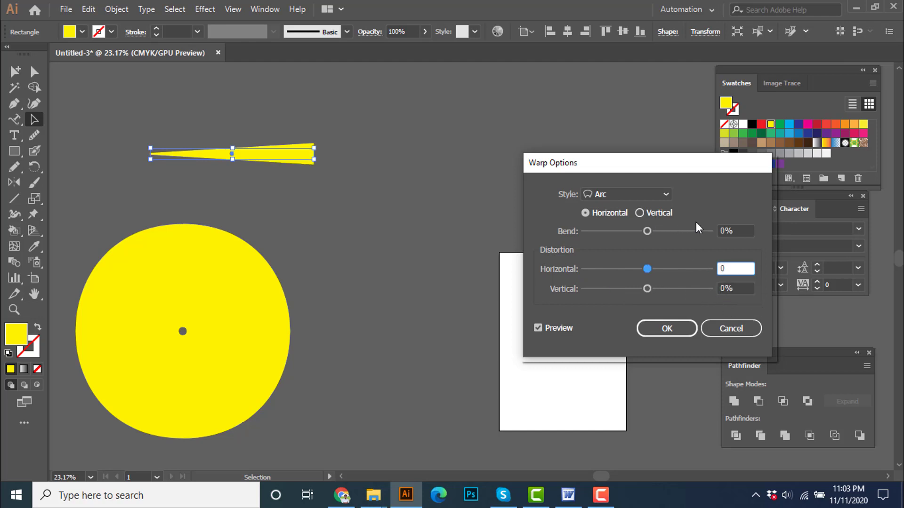
pyautogui.click(717, 230)
# Switch the warp style to Arc Lower, preview bends of 100% and -100%, and reset the bend to 0%.
pyautogui.click(645, 195)
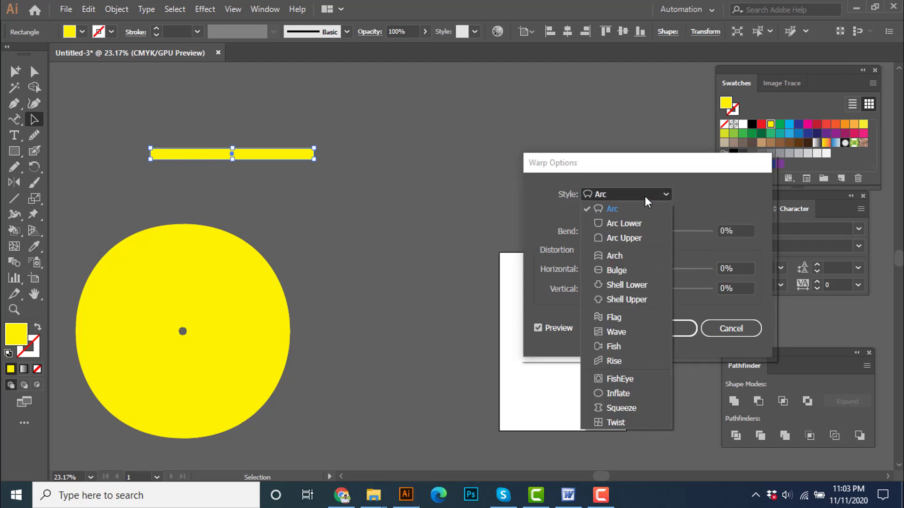
pyautogui.click(639, 224)
pyautogui.moveTo(646, 231); pyautogui.dragTo(770, 253)
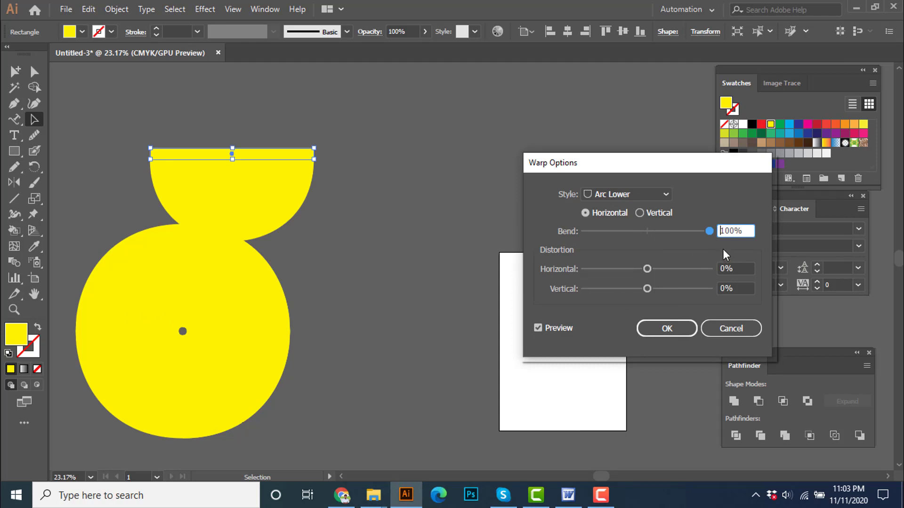
pyautogui.moveTo(709, 231); pyautogui.dragTo(564, 229)
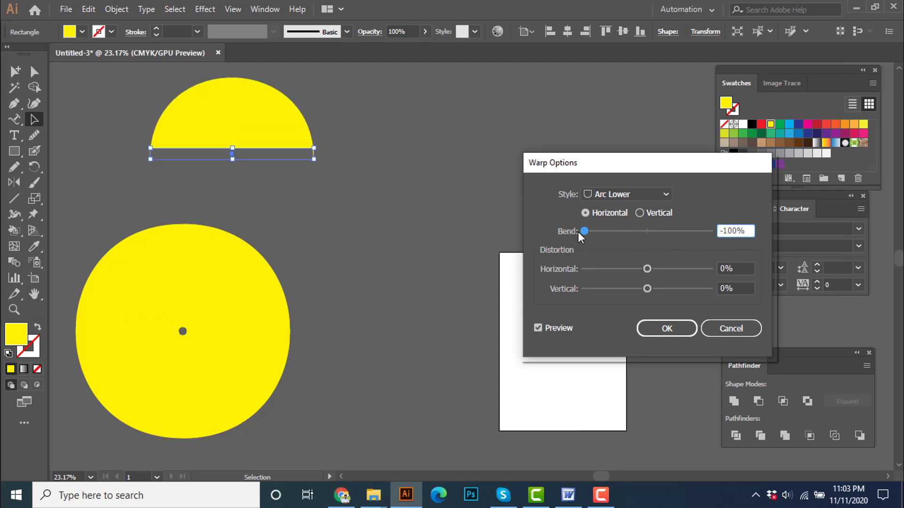
pyautogui.doubleClick(741, 236)
pyautogui.write('0')
# Try Arc Lower with 100% horizontal distortion, then vertical orientation with an 11% bend, resetting both values to 0%.
pyautogui.moveTo(656, 273); pyautogui.dragTo(701, 293)
pyautogui.click(652, 214)
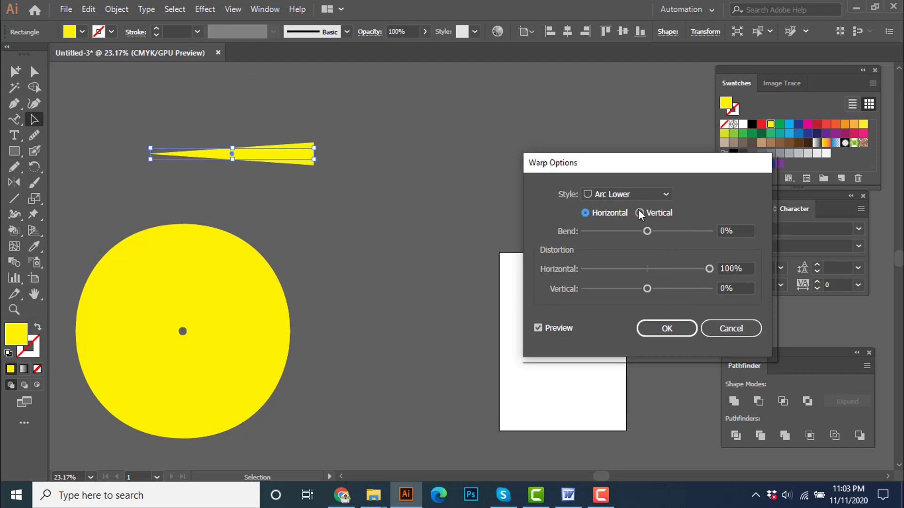
pyautogui.click(709, 269)
pyautogui.write('0')
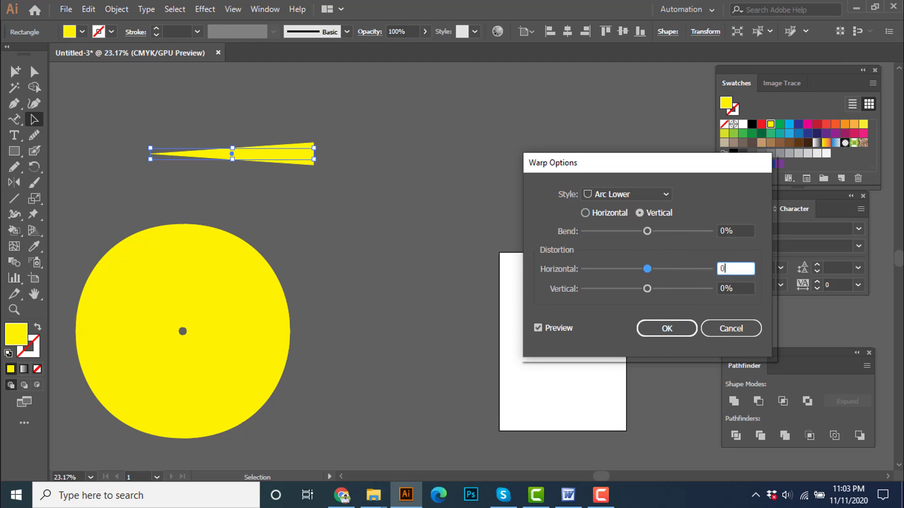
pyautogui.moveTo(653, 231); pyautogui.dragTo(701, 242)
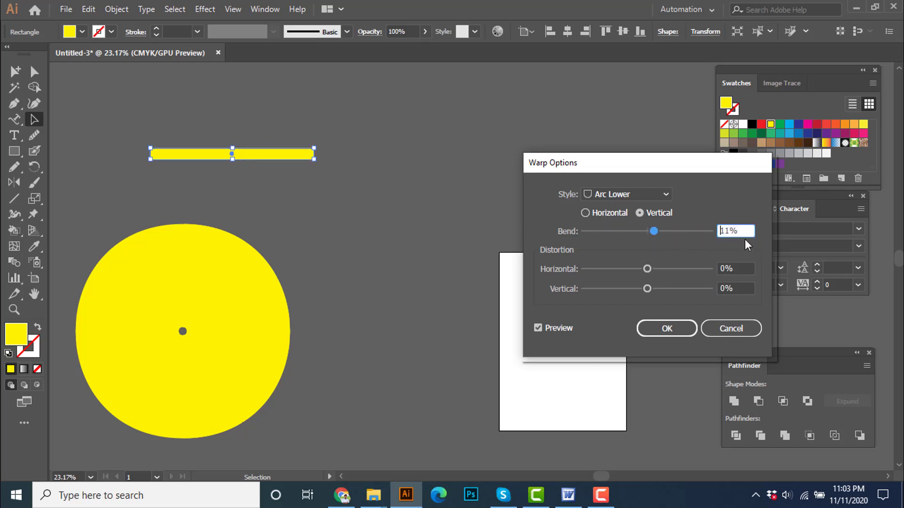
pyautogui.moveTo(745, 235); pyautogui.dragTo(693, 228)
pyautogui.write('0')
# Preview the Arch style with vertical 94% and horizontal -17% bends, reset the bend to 0%, and cancel the warp on the rectangle.
pyautogui.click(635, 198)
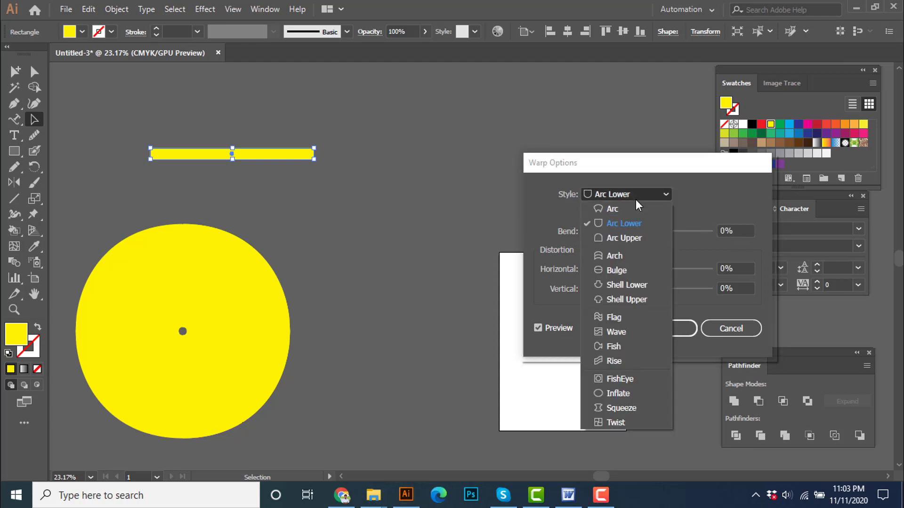
pyautogui.click(631, 258)
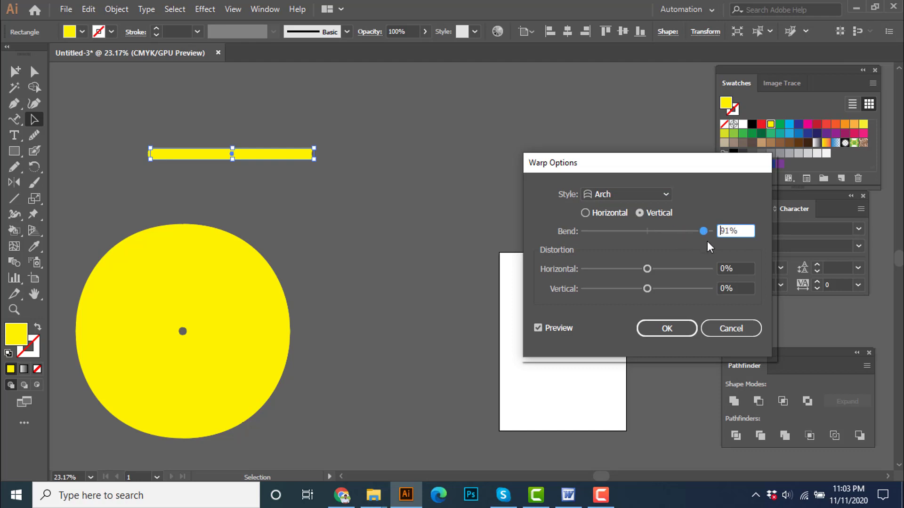
pyautogui.click(604, 214)
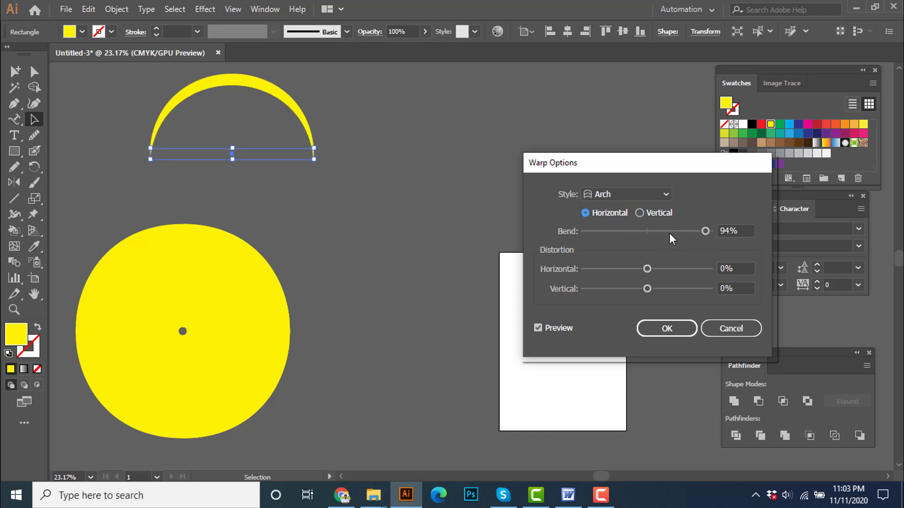
pyautogui.moveTo(704, 229); pyautogui.dragTo(635, 234)
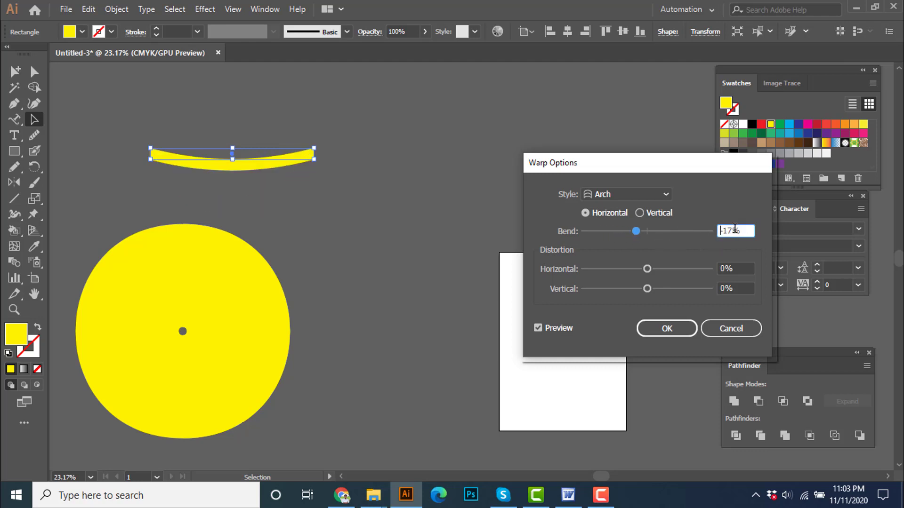
pyautogui.moveTo(740, 230); pyautogui.dragTo(567, 219)
pyautogui.write('0')
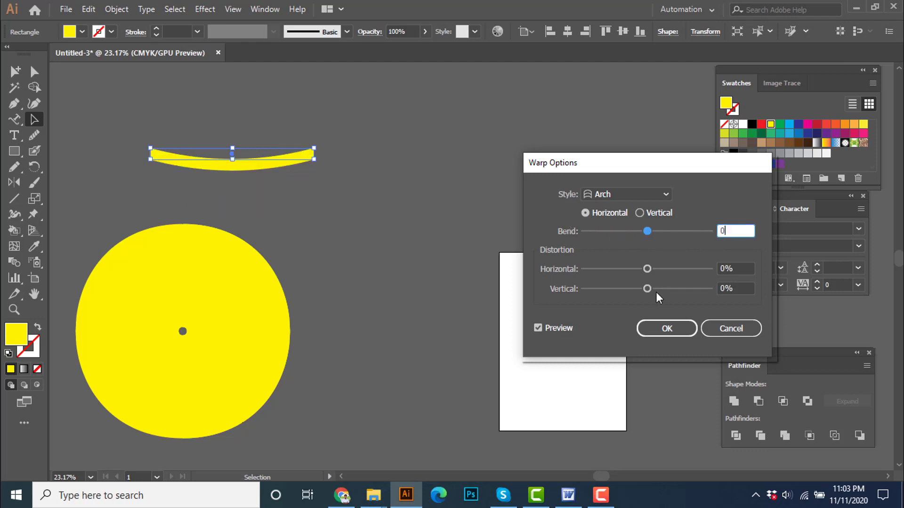
pyautogui.click(720, 328)
pyautogui.click(437, 238)
# Place a 12 pt Myriad Pro point text object in the empty area between the yellow bar and the artboard, and select it.
pyautogui.moveTo(410, 250); pyautogui.dragTo(351, 276)
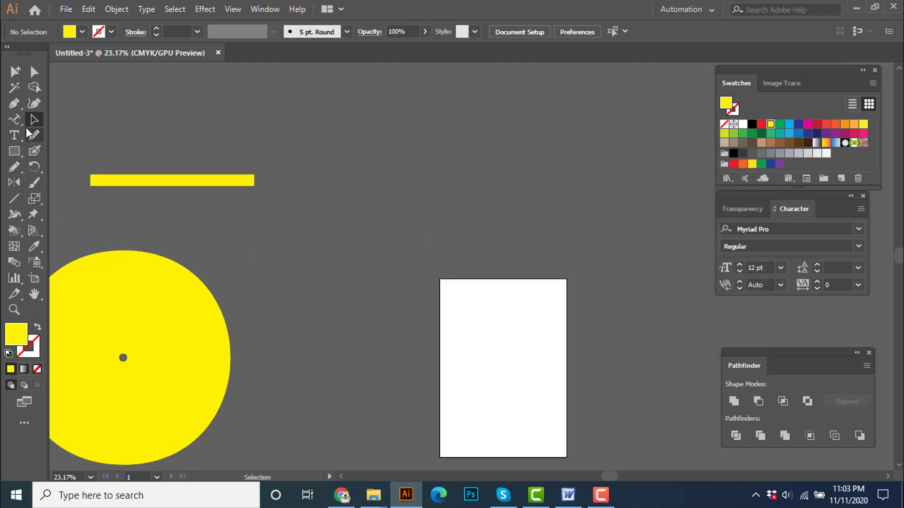
pyautogui.press('t')
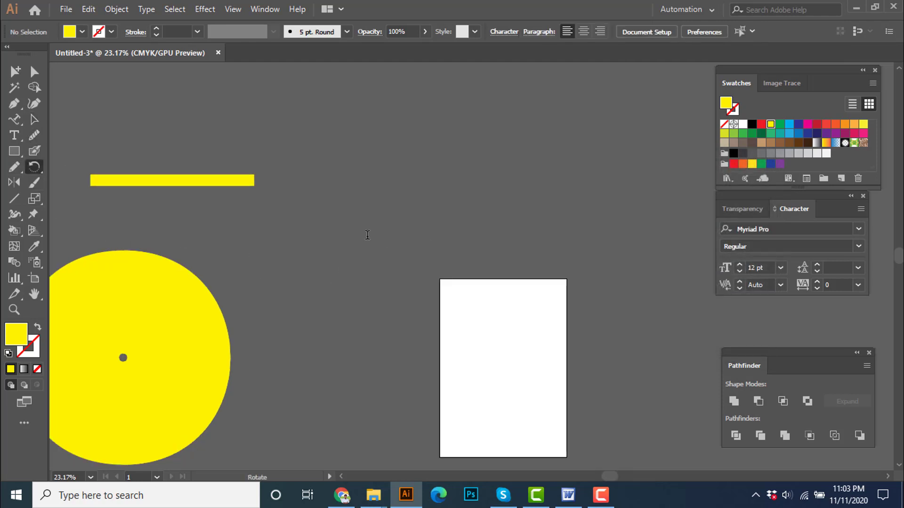
pyautogui.click(369, 221)
pyautogui.click(34, 134)
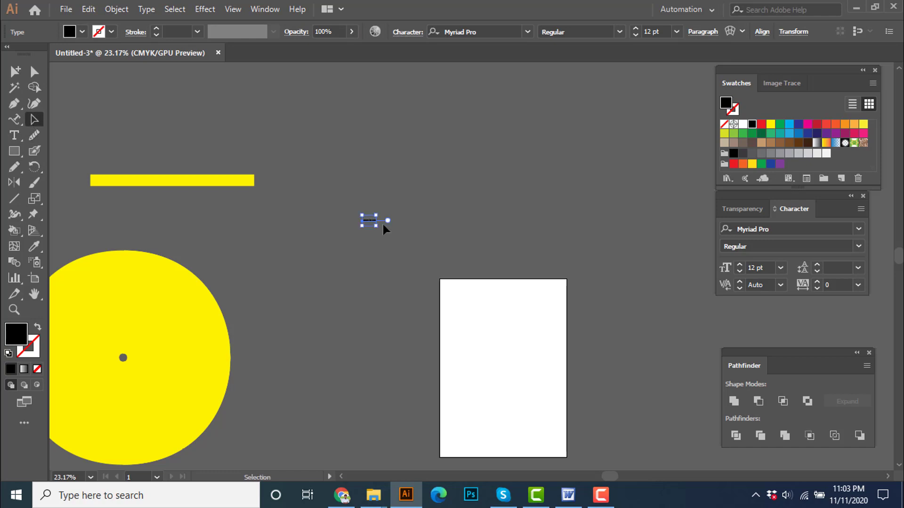
# Scale the text object up to about 230 pt and move it above the yellow bar.
pyautogui.moveTo(375, 226); pyautogui.dragTo(498, 324)
pyautogui.moveTo(428, 251); pyautogui.dragTo(390, 316)
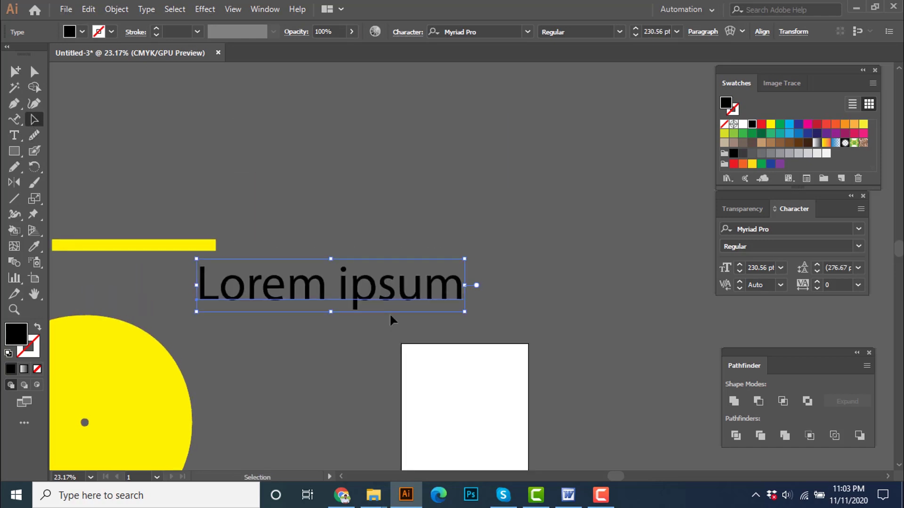
pyautogui.moveTo(390, 275); pyautogui.dragTo(296, 141)
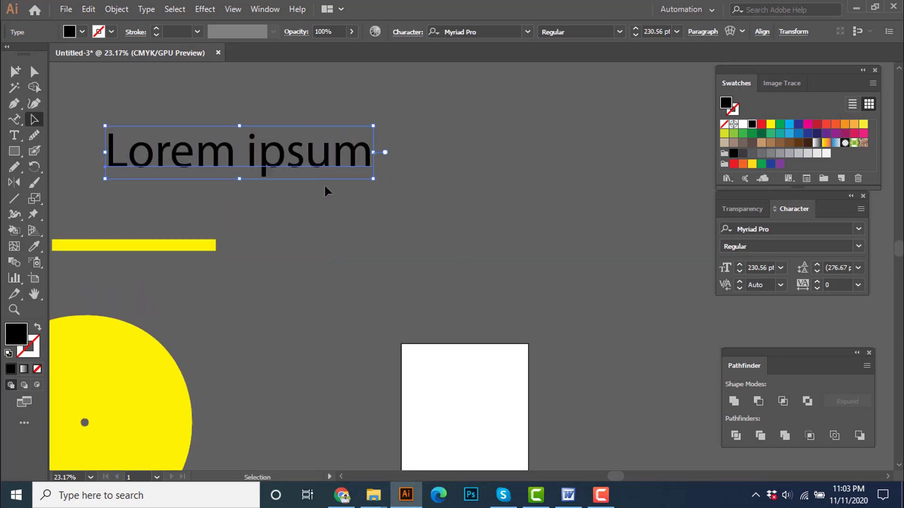
pyautogui.scroll(-3, 313, 226)
pyautogui.moveTo(306, 193); pyautogui.dragTo(246, 193)
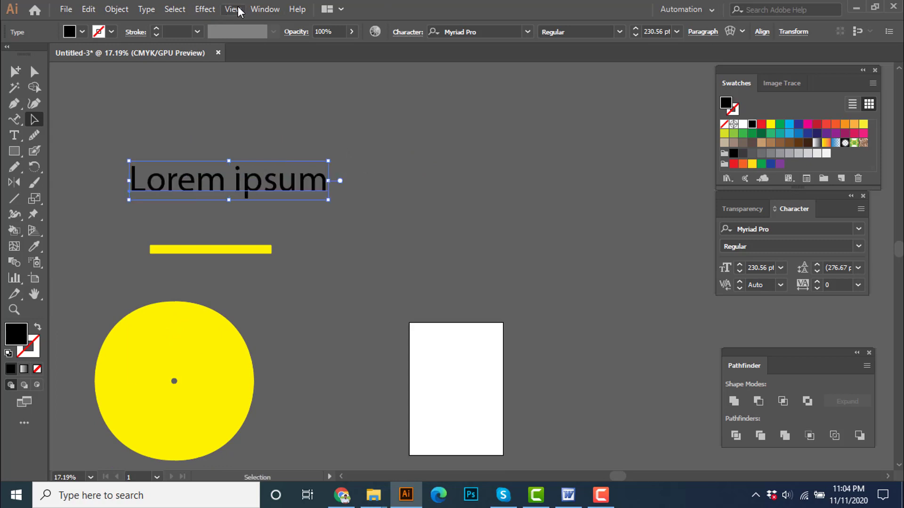
# Open an Arc warp on the text, set it to horizontal, preview a 55% bend, and reset the bend to 0%.
pyautogui.click(207, 9)
pyautogui.moveTo(259, 180)
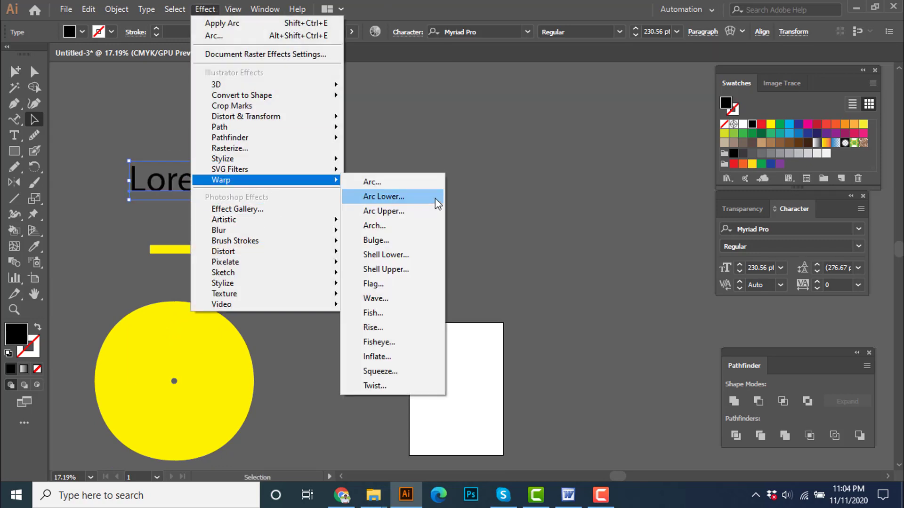
pyautogui.click(438, 183)
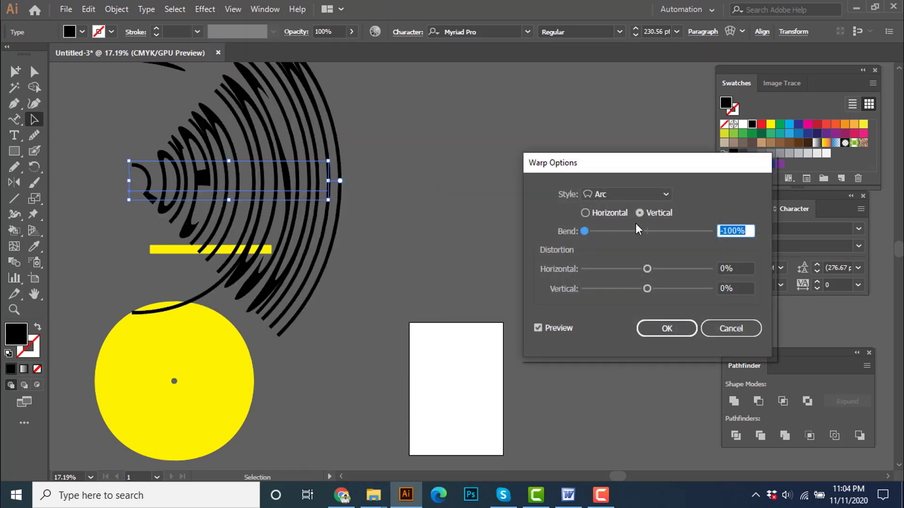
pyautogui.click(611, 214)
pyautogui.moveTo(597, 232); pyautogui.dragTo(681, 239)
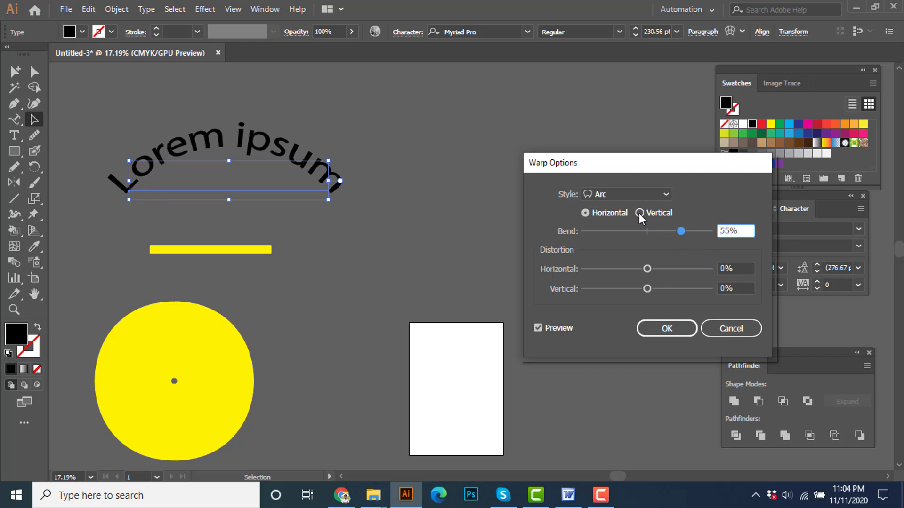
pyautogui.moveTo(734, 231); pyautogui.dragTo(647, 232)
pyautogui.write('0')
pyautogui.click(739, 264)
# Switch the text's warp style to Arc Upper with a -26% horizontal bend and apply it.
pyautogui.click(628, 193)
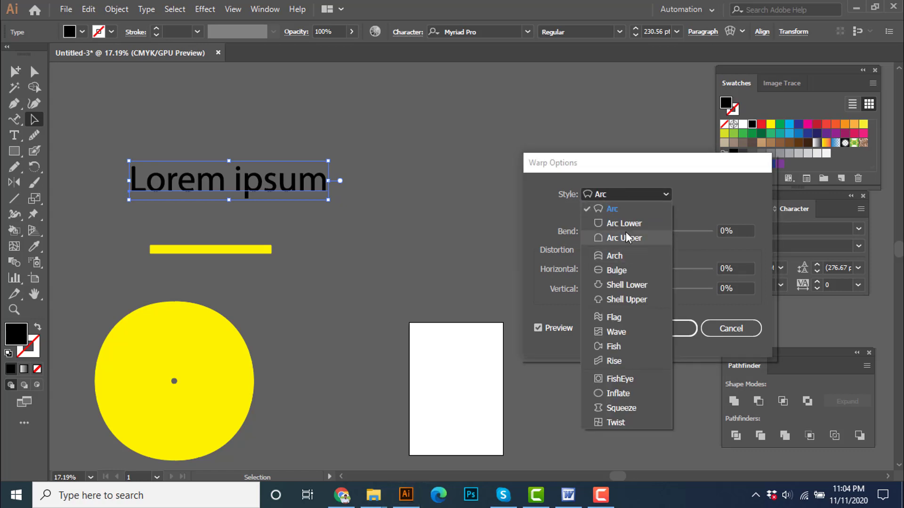
pyautogui.click(640, 236)
pyautogui.moveTo(642, 238)
pyautogui.mouseDown()
pyautogui.moveTo(700, 248)
pyautogui.moveTo(633, 239)
pyautogui.mouseUp()
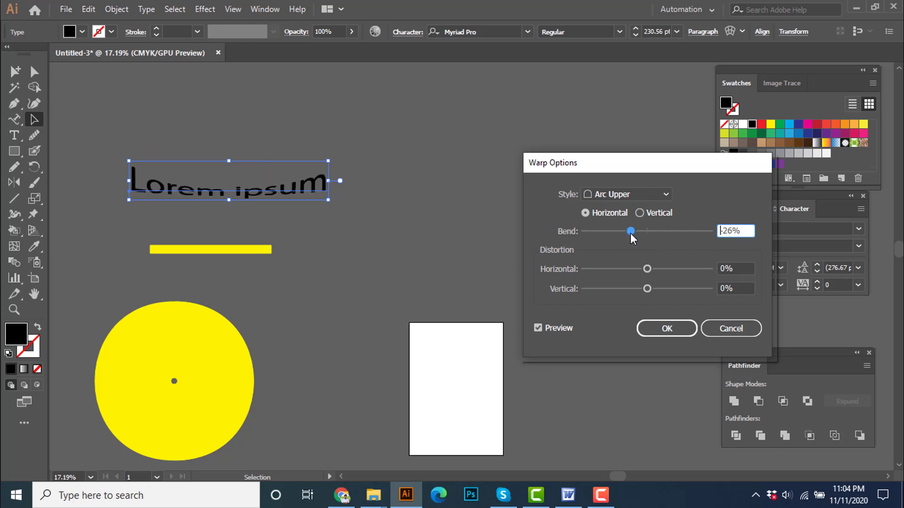
pyautogui.click(647, 326)
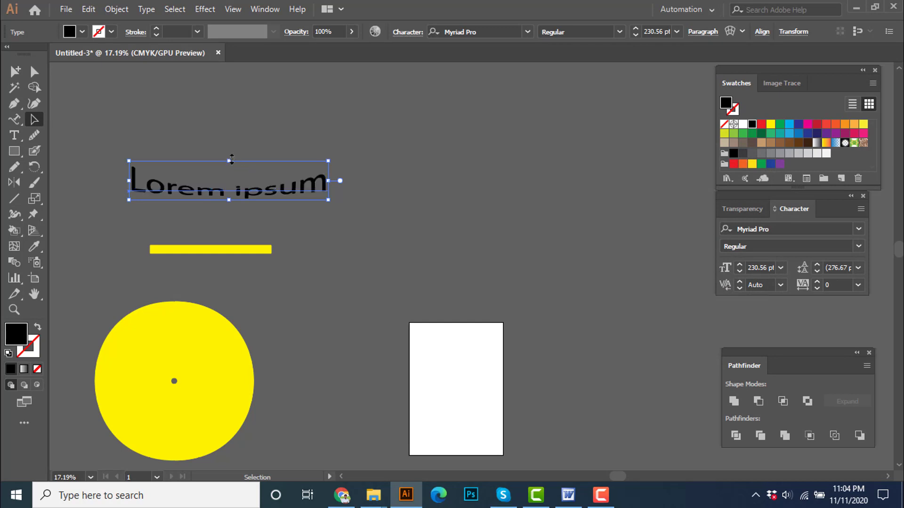
# Stretch the warped text upward to make it taller, and deselect it.
pyautogui.moveTo(231, 160); pyautogui.dragTo(230, 124)
pyautogui.click(392, 199)
pyautogui.moveTo(274, 217); pyautogui.dragTo(313, 240)
pyautogui.moveTo(314, 241); pyautogui.dragTo(376, 272)
pyautogui.click(335, 217)
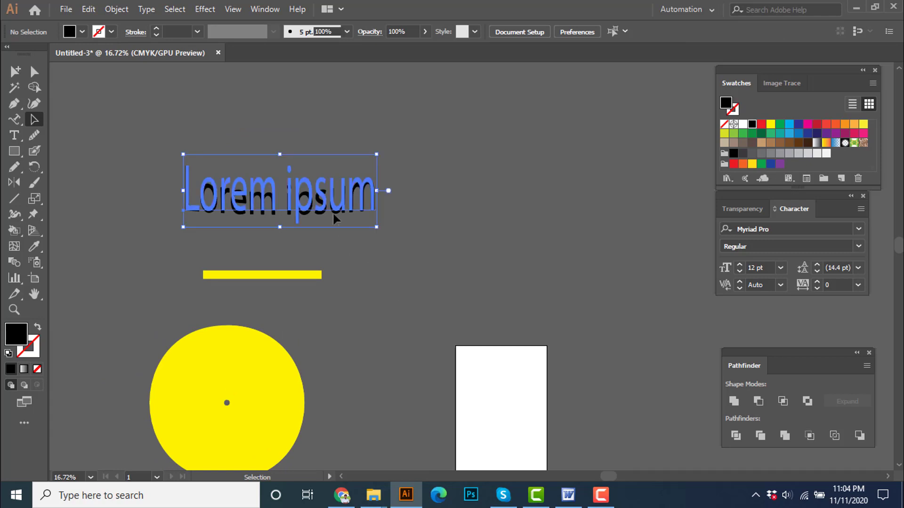
pyautogui.click(489, 200)
# Delete the yellow bar, the yellow circle group and the warped text.
pyautogui.moveTo(337, 327); pyautogui.dragTo(321, 280)
pyautogui.moveTo(340, 370); pyautogui.dragTo(249, 243)
pyautogui.moveTo(401, 384); pyautogui.dragTo(185, 199)
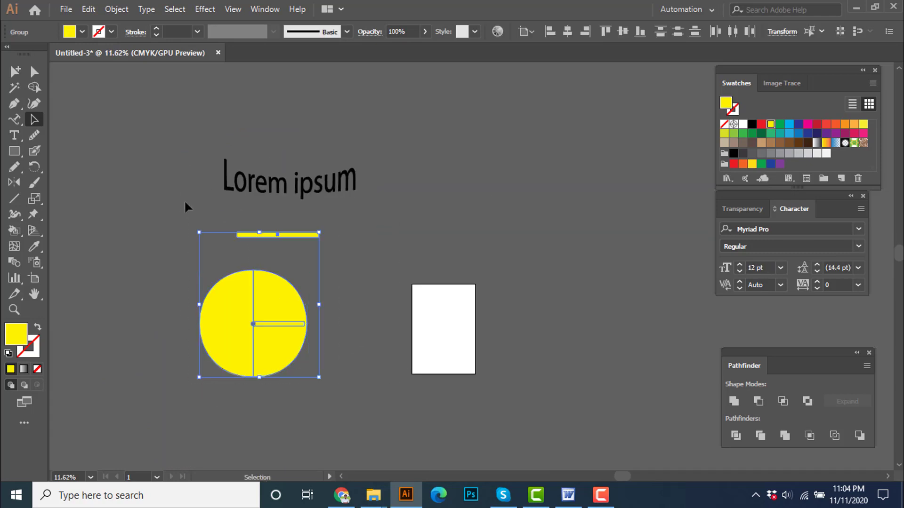
pyautogui.press('Delete')
pyautogui.moveTo(285, 246); pyautogui.dragTo(226, 145)
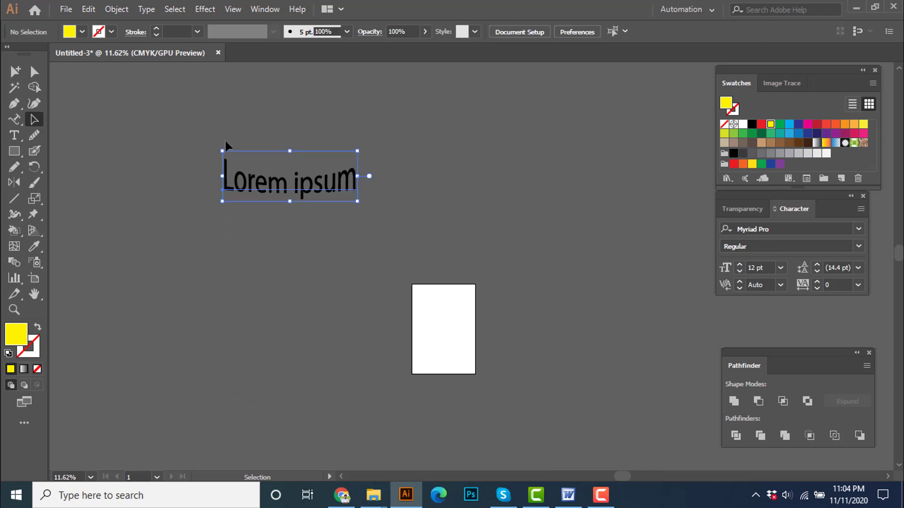
pyautogui.press('Delete')
# Draw a long, thin black rectangle in the empty area above and left of the artboard.
pyautogui.click(14, 151)
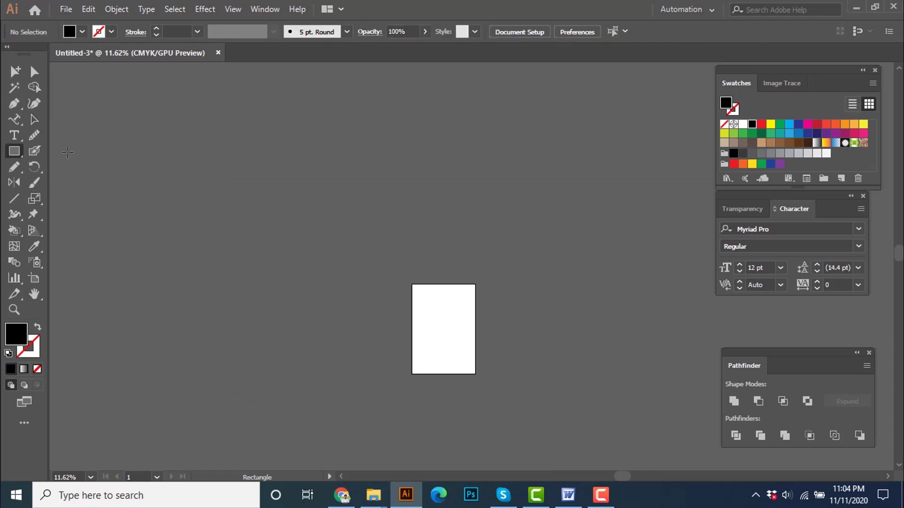
pyautogui.moveTo(67, 157); pyautogui.dragTo(225, 171)
pyautogui.press('v')
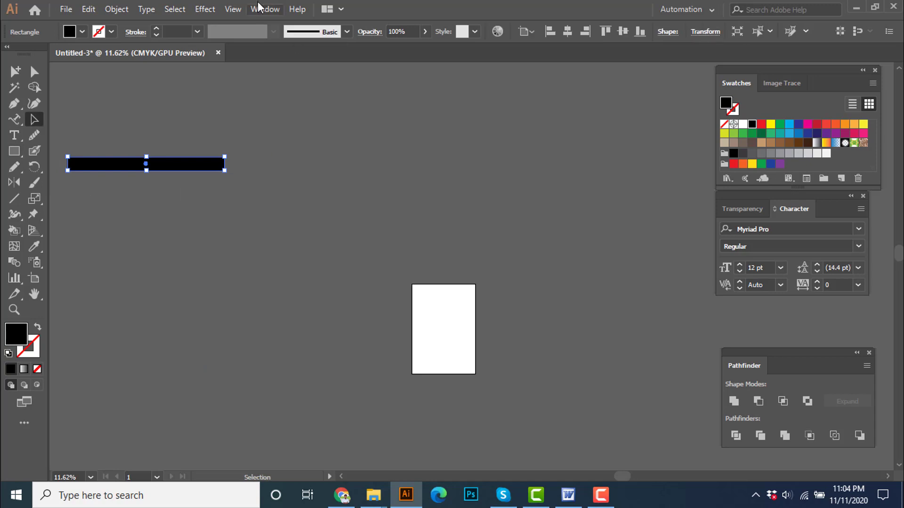
# Open a Fish warp on the black rectangle, with a 70% horizontal bend and -3% horizontal distortion.
pyautogui.click(215, 10)
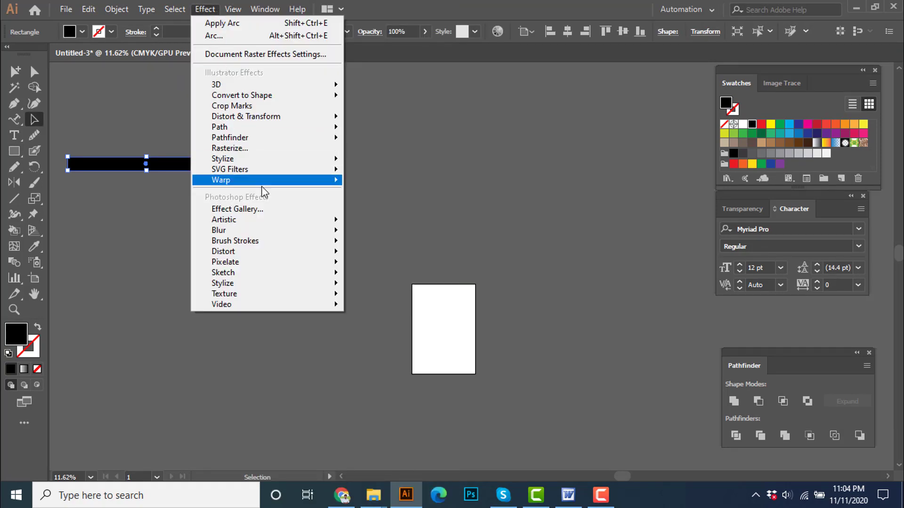
pyautogui.moveTo(264, 182)
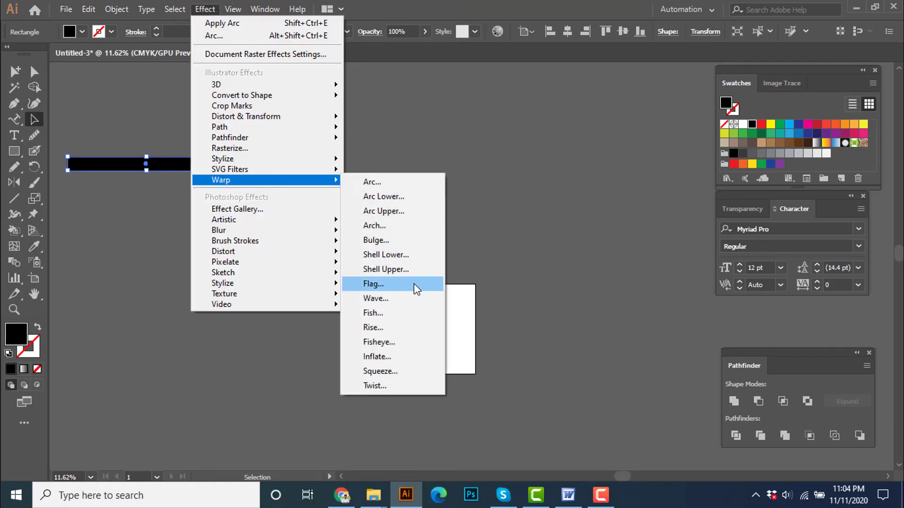
pyautogui.click(405, 312)
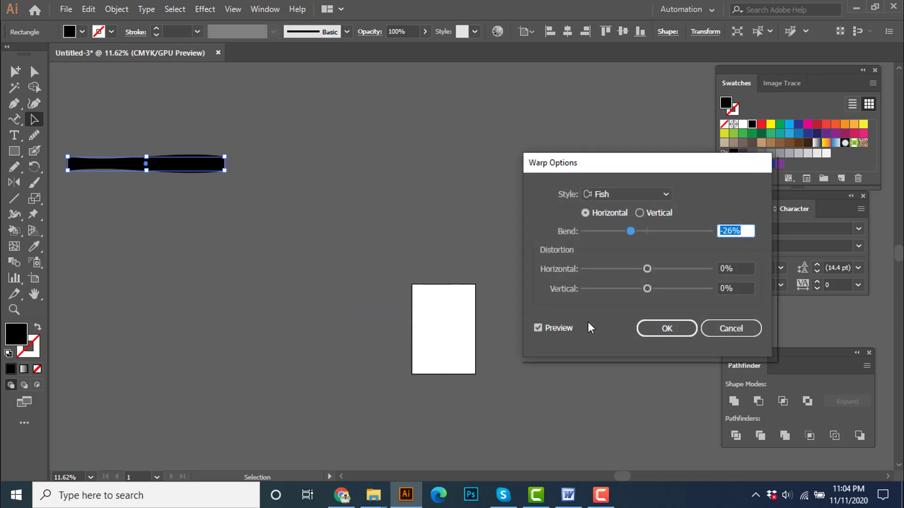
pyautogui.moveTo(655, 270)
pyautogui.mouseDown()
pyautogui.moveTo(665, 273)
pyautogui.moveTo(646, 272)
pyautogui.mouseUp()
pyautogui.moveTo(642, 232); pyautogui.dragTo(692, 231)
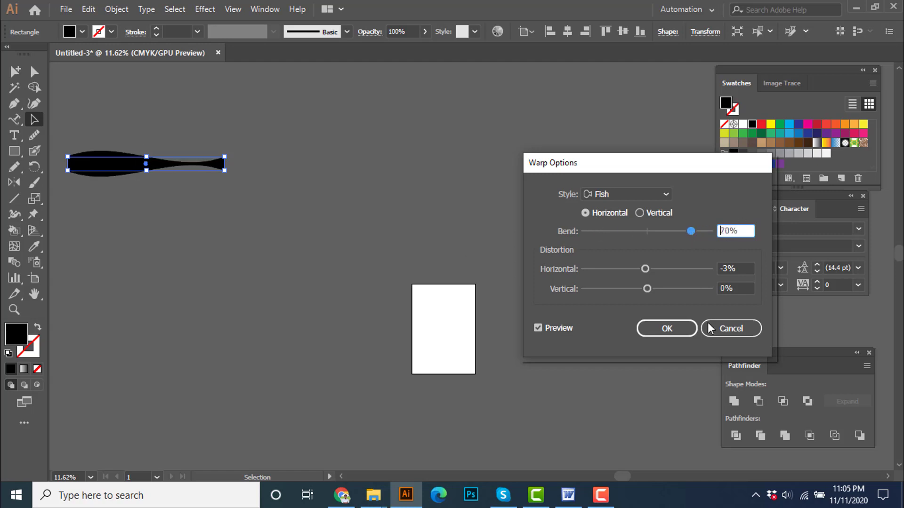
# Change the rectangle's warp style to Squeeze, compare it with the preview off and on, and apply the warp.
pyautogui.click(642, 196)
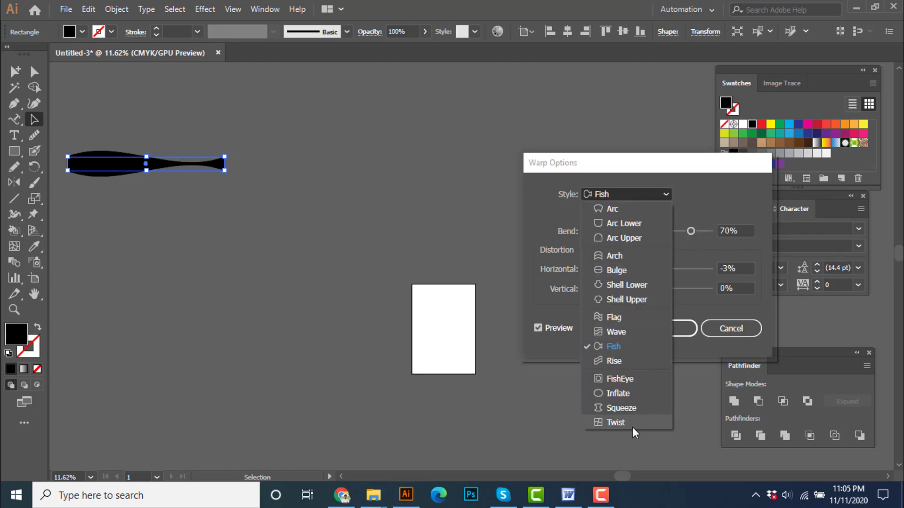
pyautogui.click(631, 409)
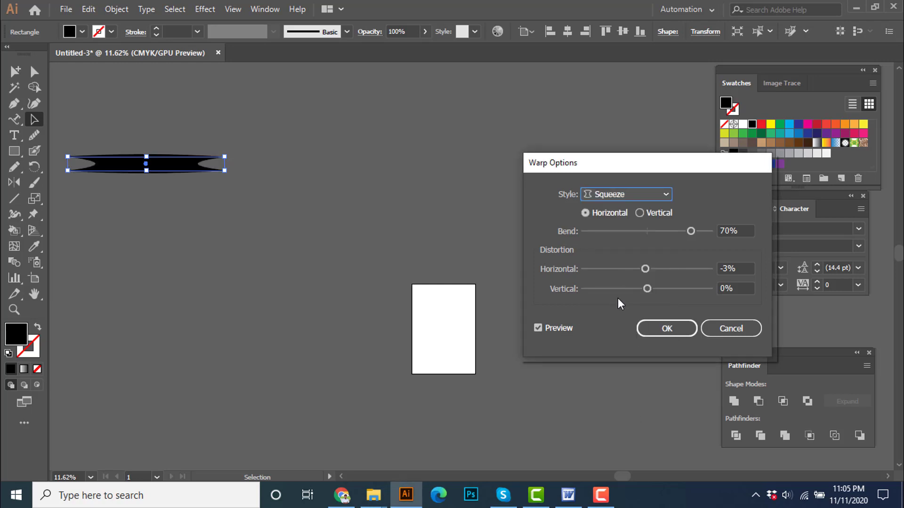
pyautogui.click(537, 328)
pyautogui.click(537, 328)
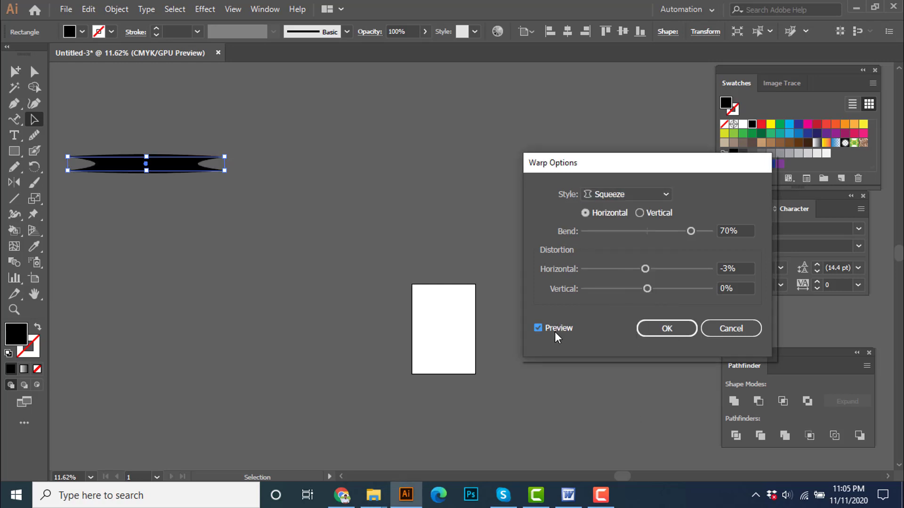
pyautogui.click(666, 328)
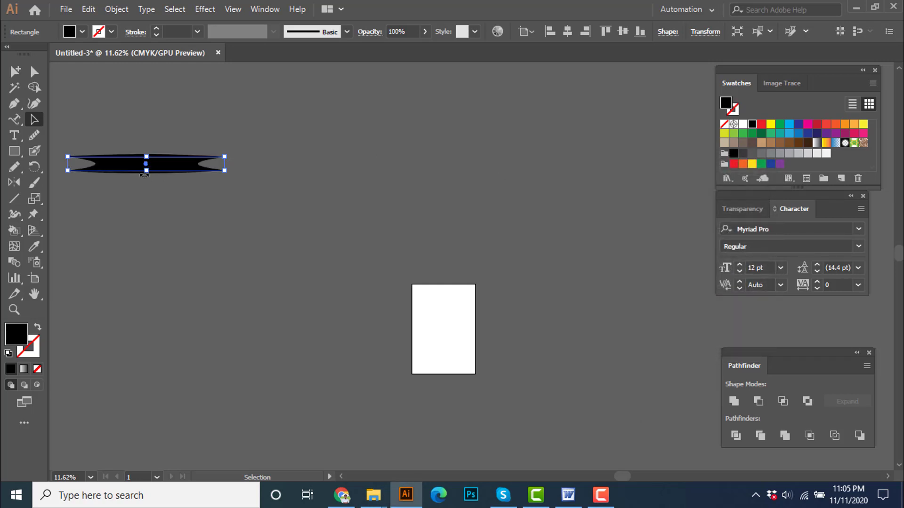
# Stretch the squeezed rectangle downward until it is much taller, and fill it with yellow.
pyautogui.moveTo(147, 170); pyautogui.dragTo(147, 263)
pyautogui.click(228, 264)
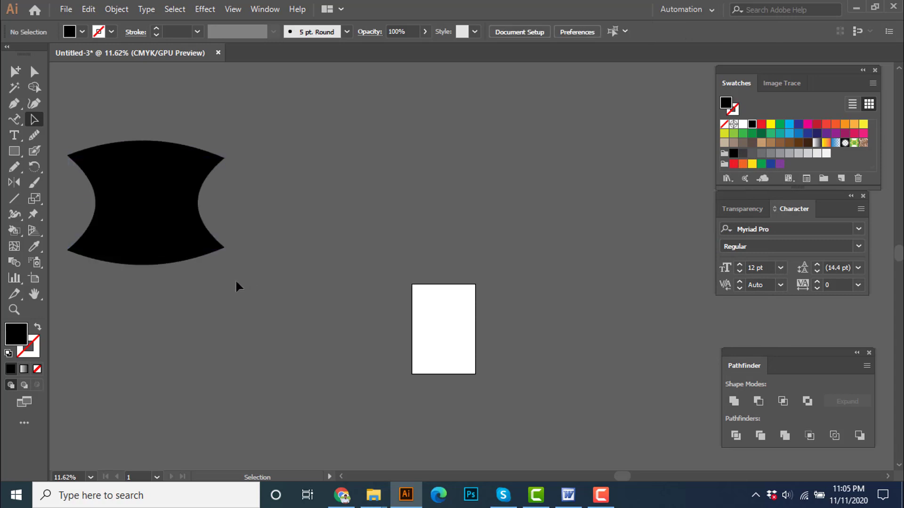
pyautogui.press('space')
pyautogui.scroll(1, 235, 272)
pyautogui.click(222, 245)
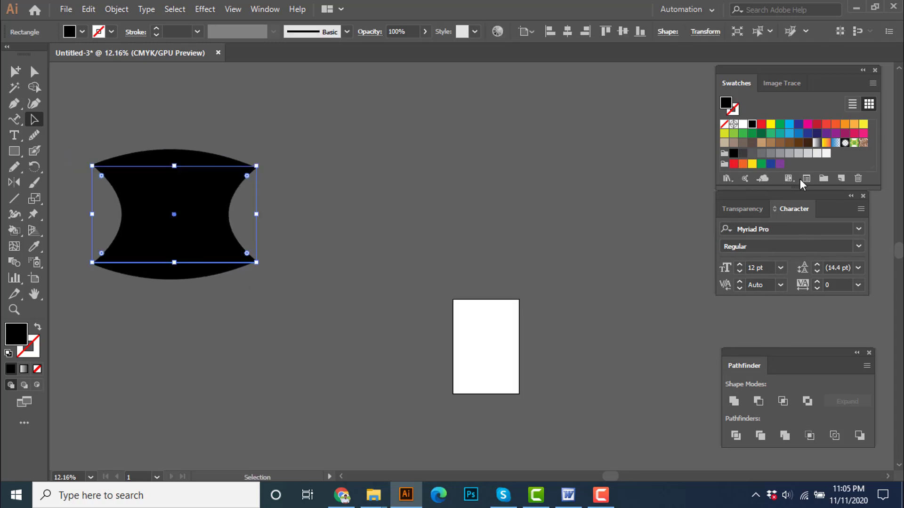
pyautogui.click(771, 124)
pyautogui.click(498, 177)
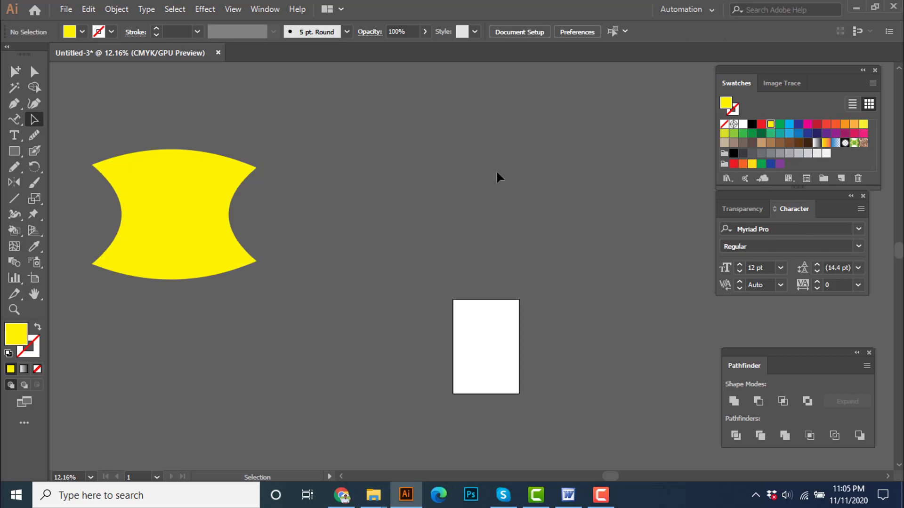
# Delete the yellow squeezed shape.
pyautogui.moveTo(411, 187); pyautogui.dragTo(11, 366)
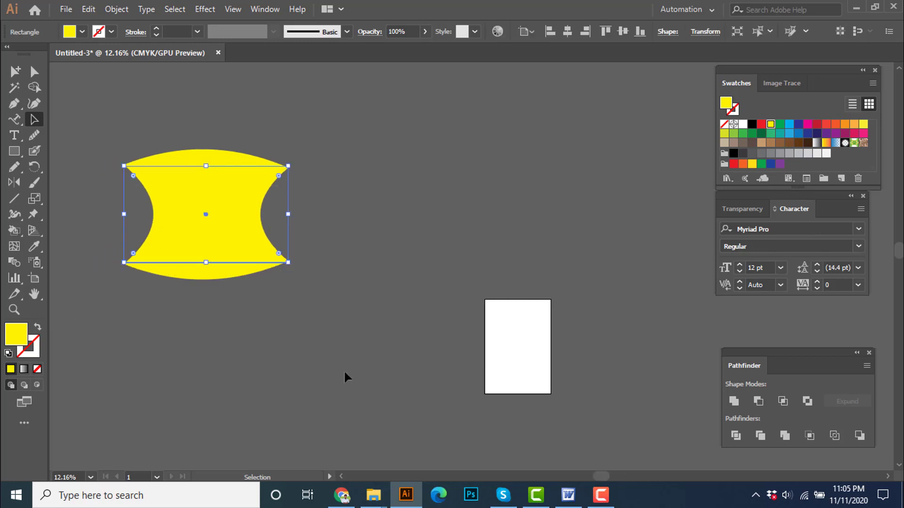
pyautogui.press('Delete')
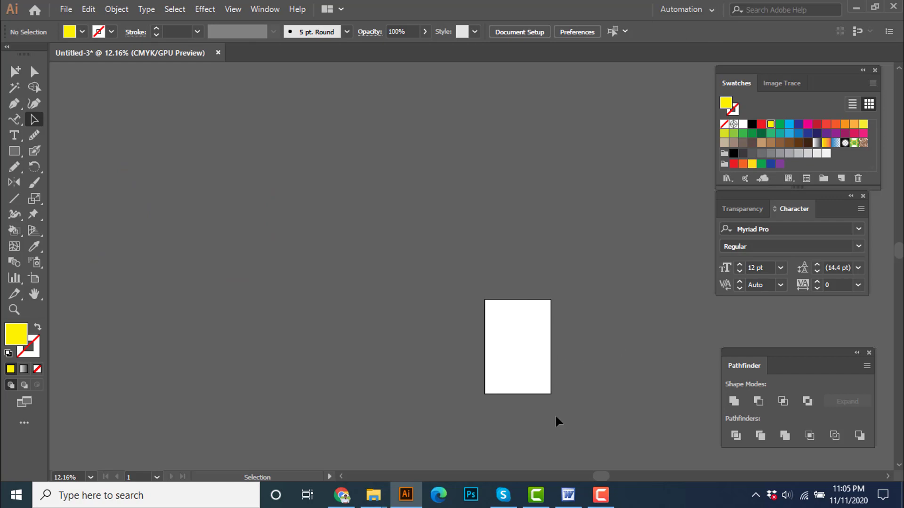
# Switch to Microsoft Word, highlight "Trace Tool" in the lesson 05 topic list, and return to Illustrator.
pyautogui.click(567, 491)
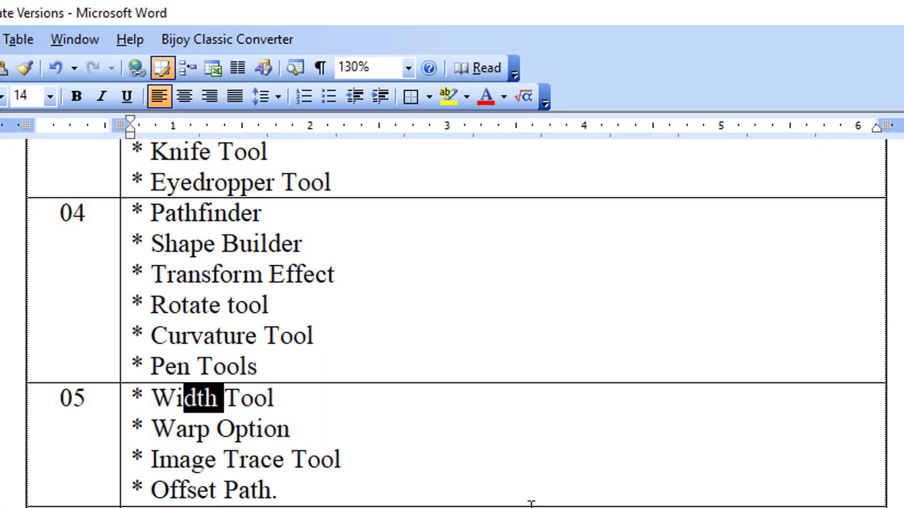
pyautogui.moveTo(349, 473); pyautogui.dragTo(224, 460)
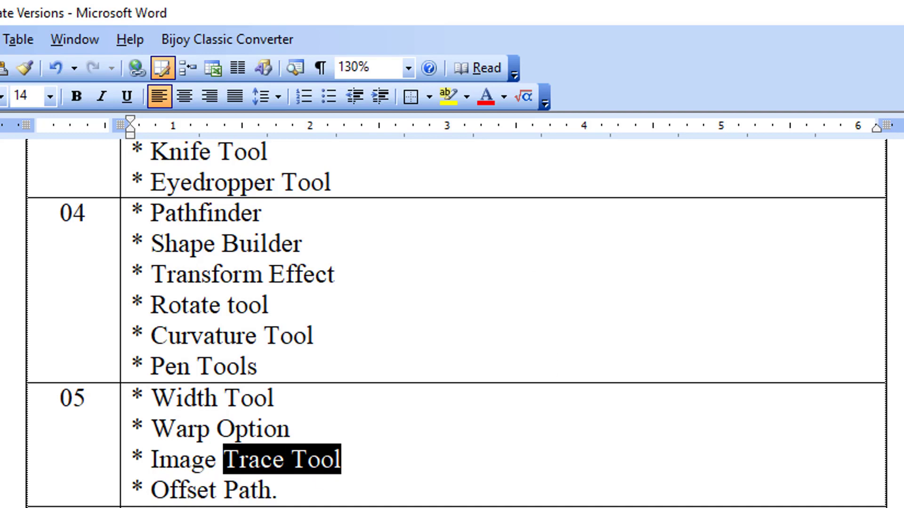
pyautogui.click(828, 7)
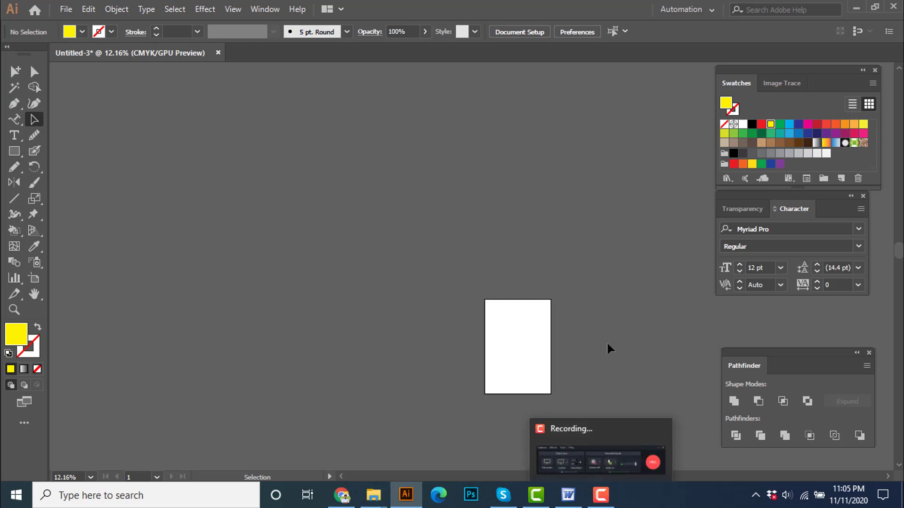
pyautogui.click(600, 494)
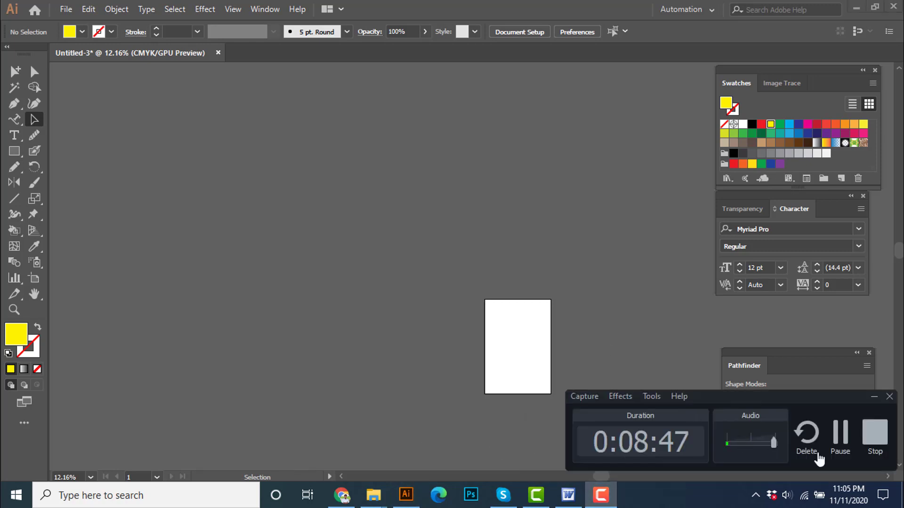
pyautogui.click(840, 433)
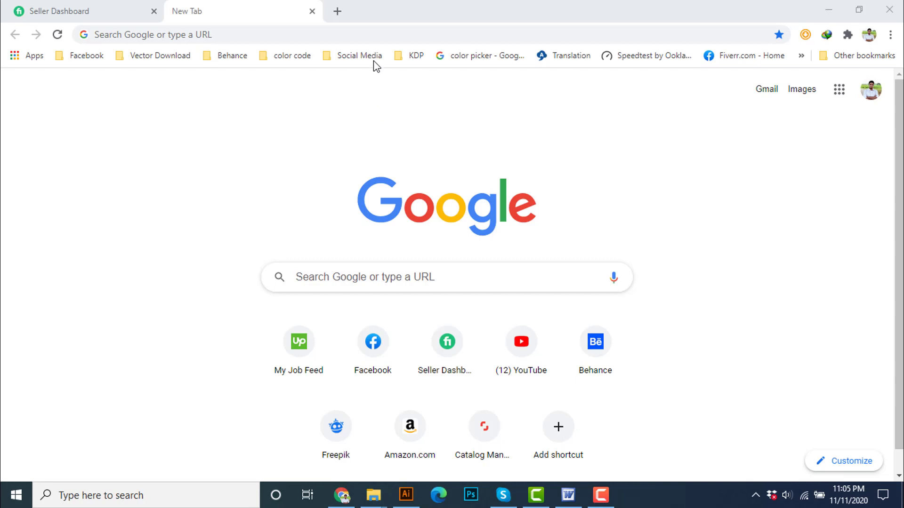
# Search Google for "apple logo" and open the image results.
pyautogui.click(369, 36)
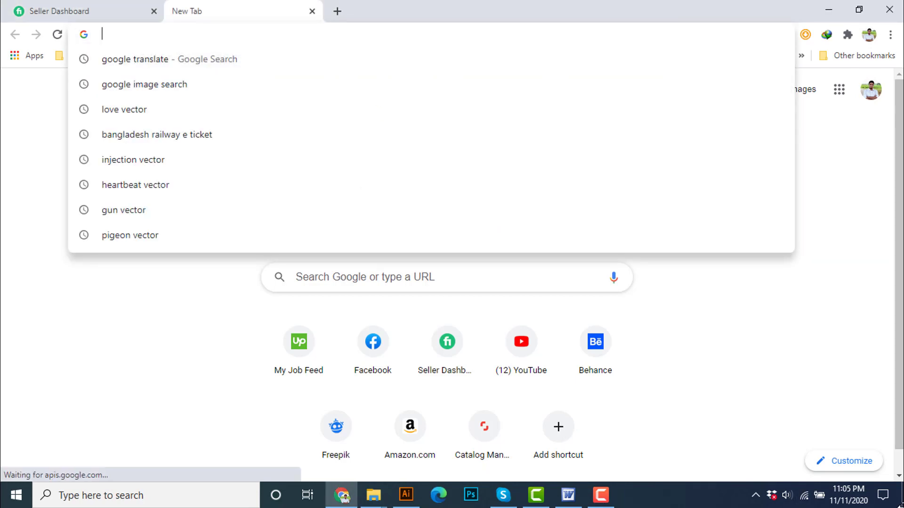
pyautogui.write('ap')
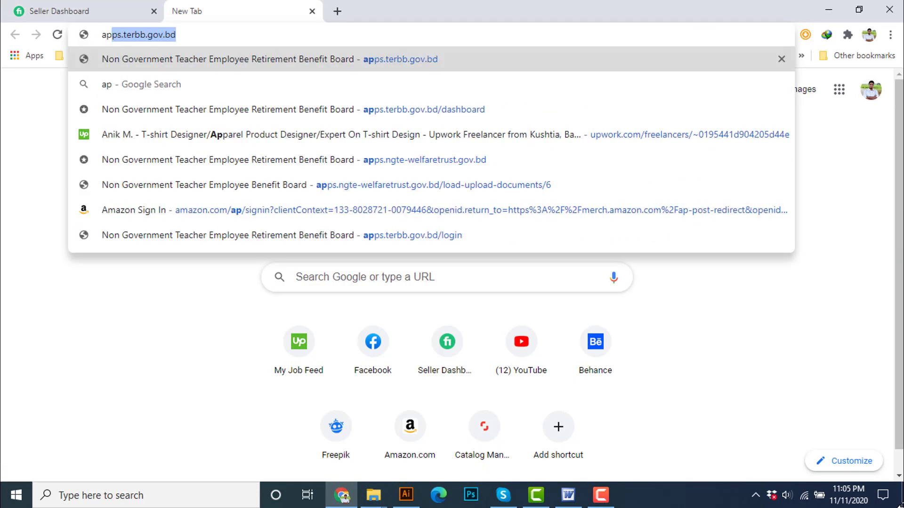
pyautogui.write('ple logo')
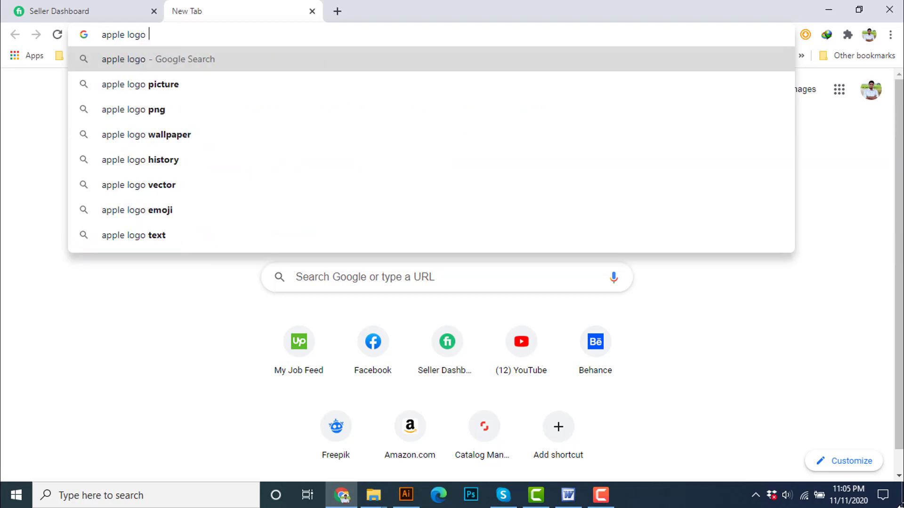
pyautogui.press('Return')
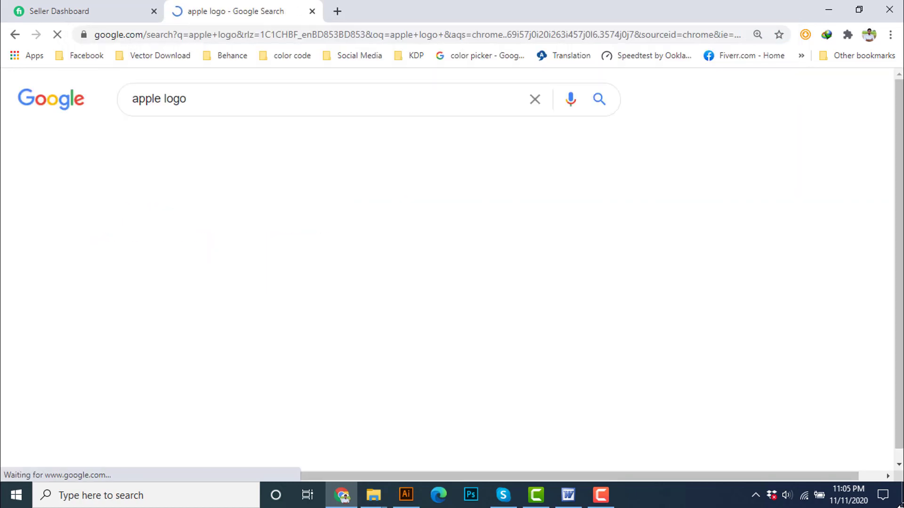
pyautogui.scroll(-1, 504, 439)
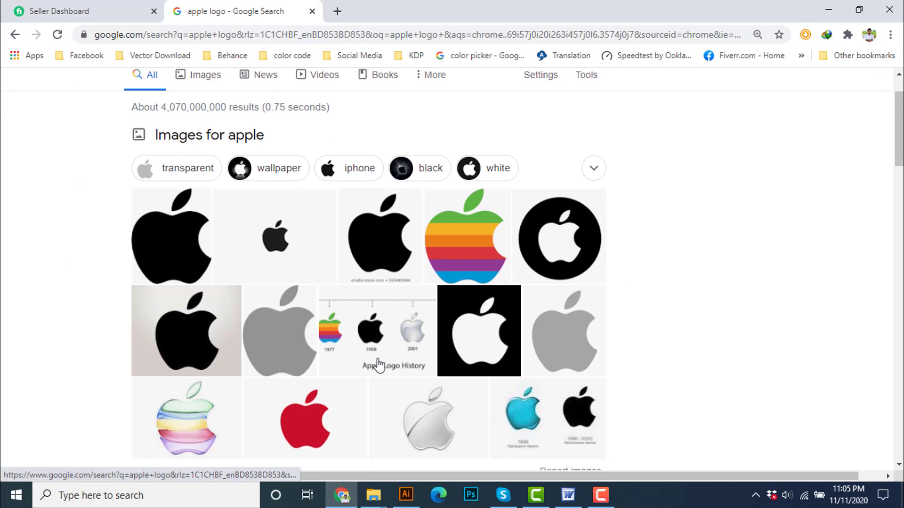
pyautogui.click(428, 241)
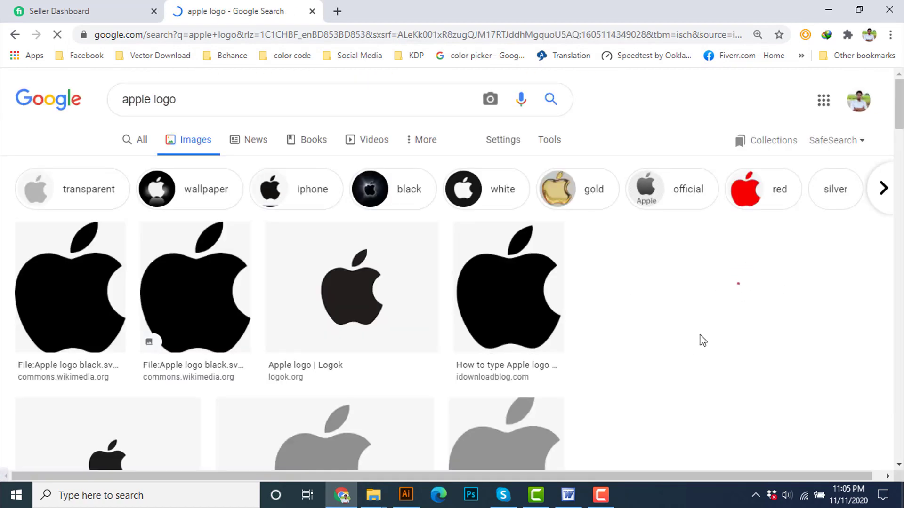
# Compare the larger previews of the Logok and iDownloadBlog black apple logos in the image results.
pyautogui.scroll(-2, 693, 293)
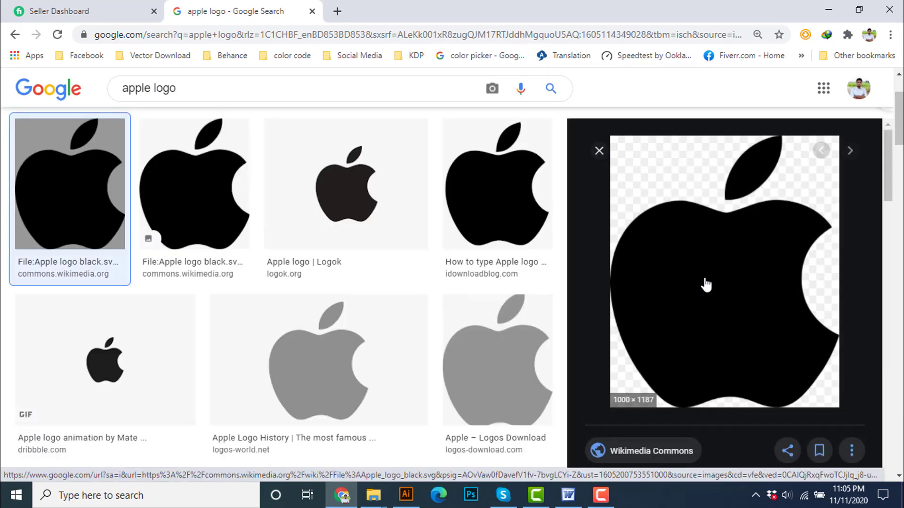
pyautogui.click(323, 180)
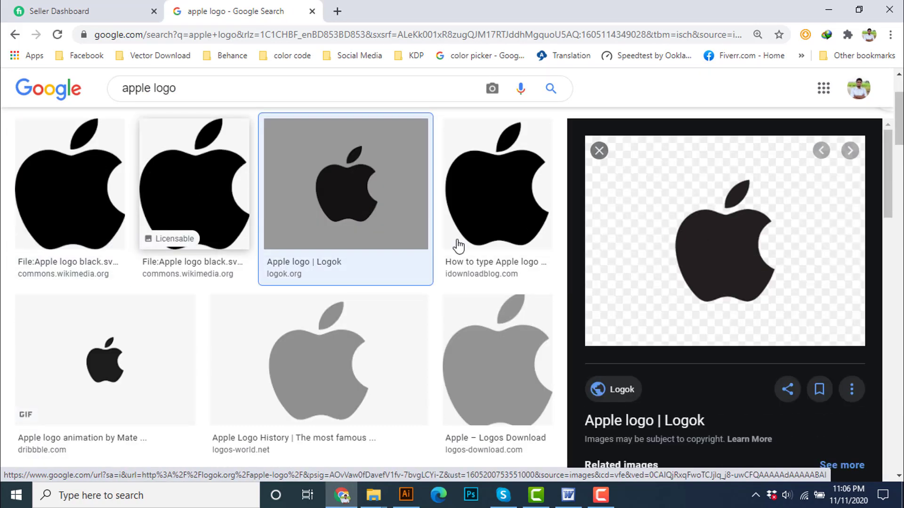
pyautogui.scroll(-4, 737, 246)
pyautogui.scroll(4, 694, 261)
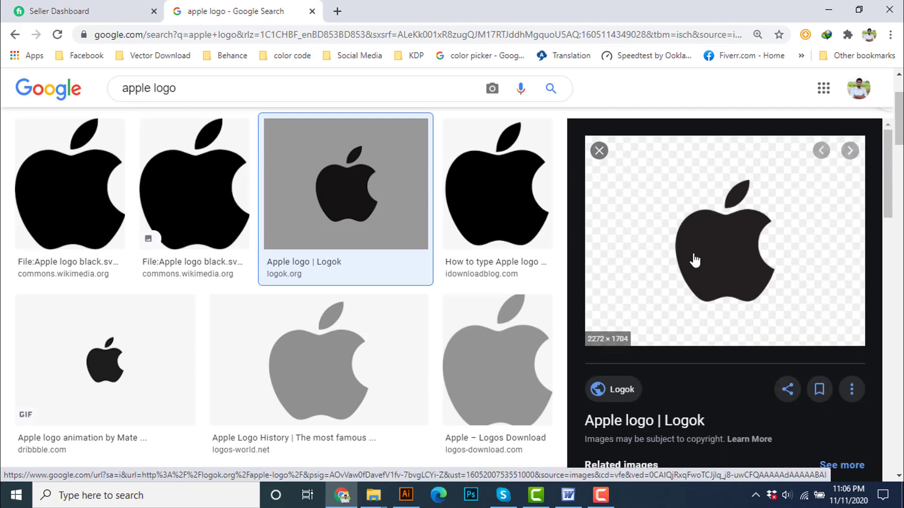
pyautogui.scroll(2, 665, 259)
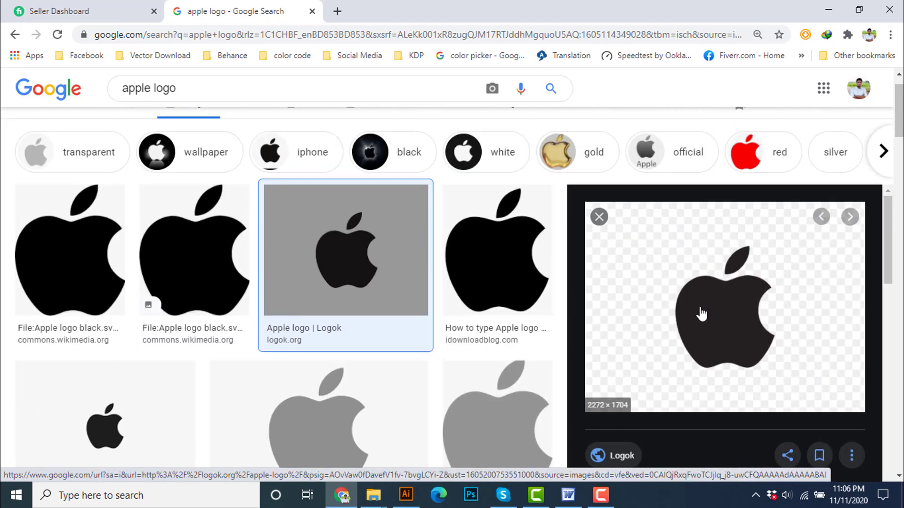
pyautogui.click(491, 288)
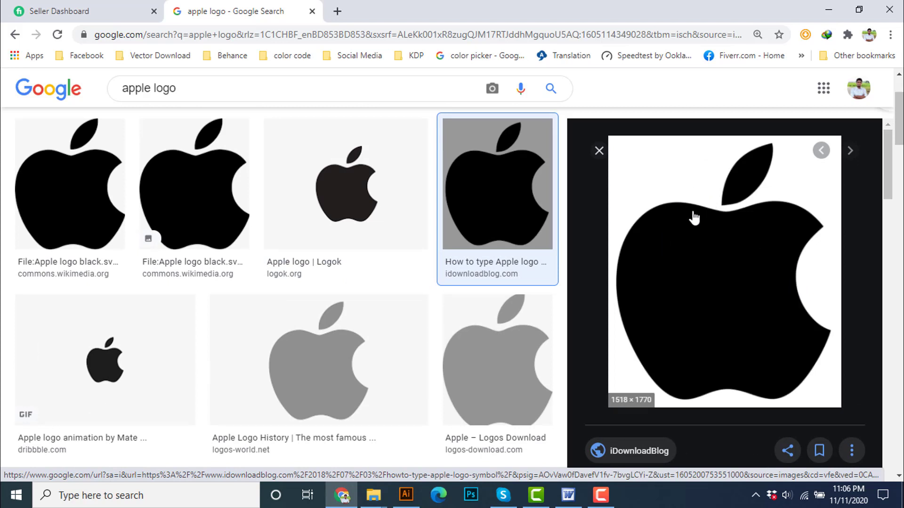
pyautogui.click(343, 202)
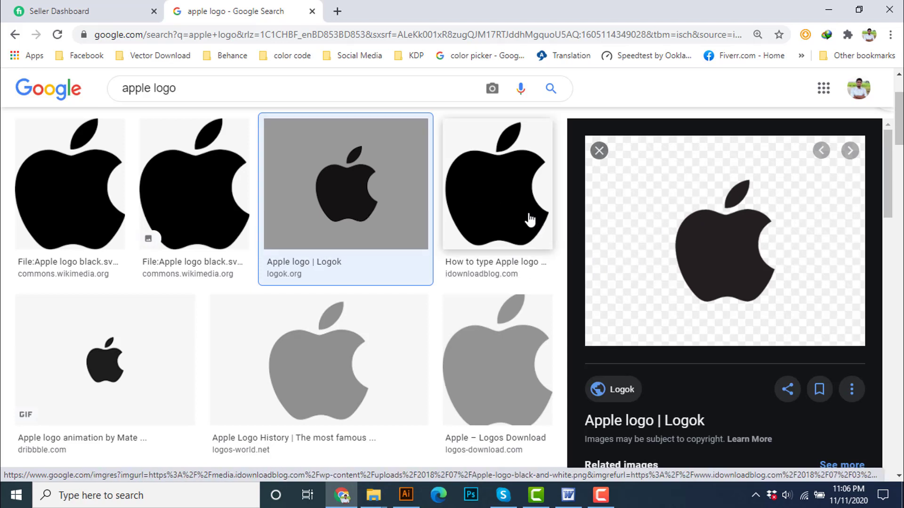
# Copy the black apple logo image from iDownloadBlog, switch to Illustrator, and paste it beside the artboard.
pyautogui.click(476, 202)
pyautogui.rightClick(775, 296)
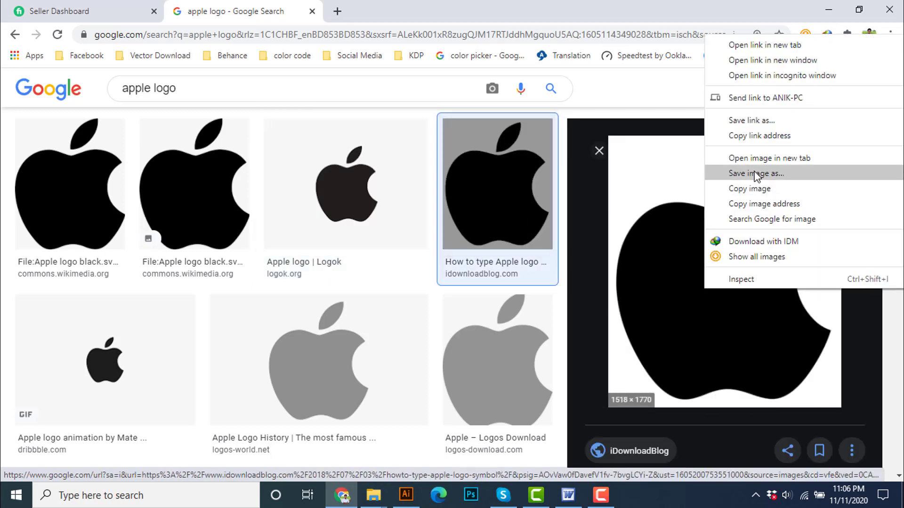
pyautogui.click(771, 190)
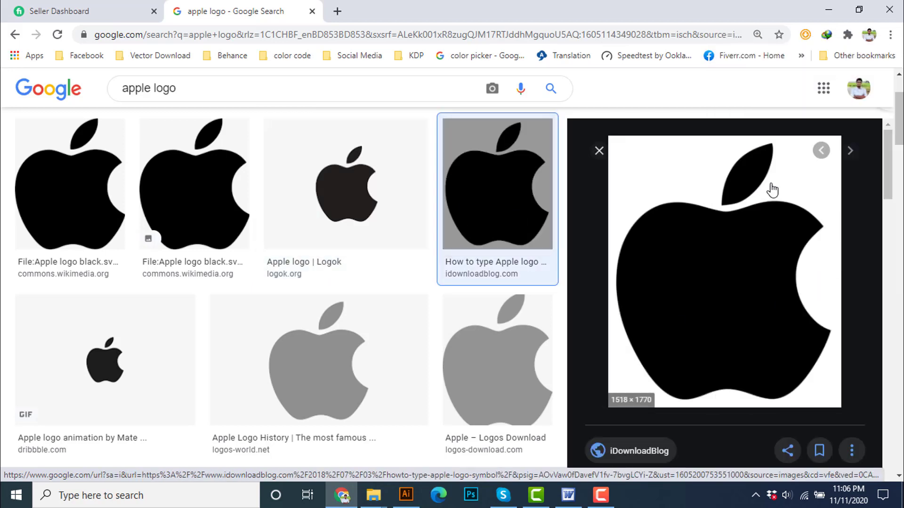
pyautogui.click(405, 494)
pyautogui.hotkey('ctrl', 'v')
pyautogui.moveTo(520, 305); pyautogui.dragTo(508, 359)
pyautogui.moveTo(431, 346); pyautogui.dragTo(420, 316)
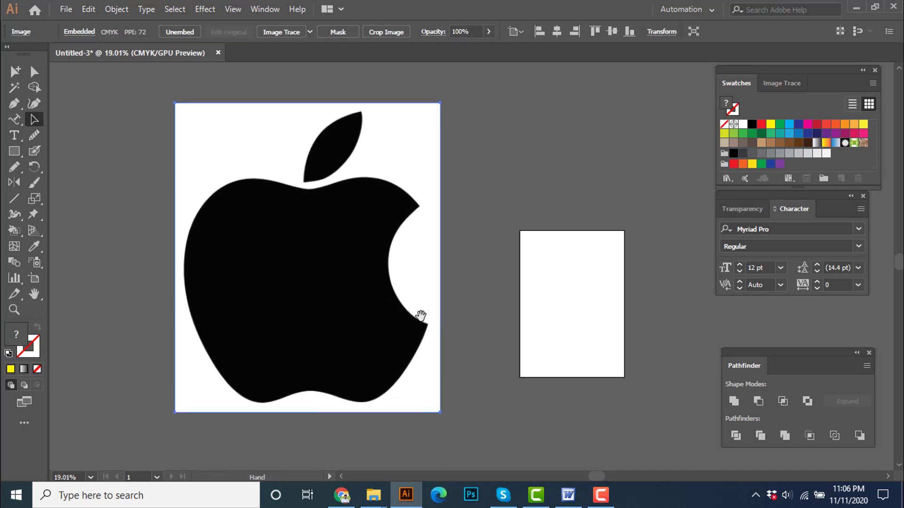
# Trace the pasted logo with Image Trace in Black and White mode, with Ignore White and Preview enabled.
pyautogui.click(774, 84)
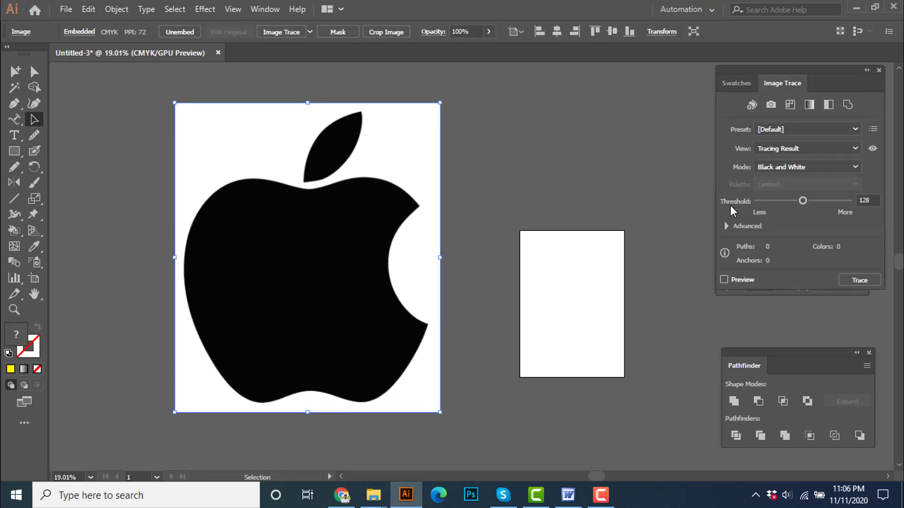
pyautogui.click(726, 226)
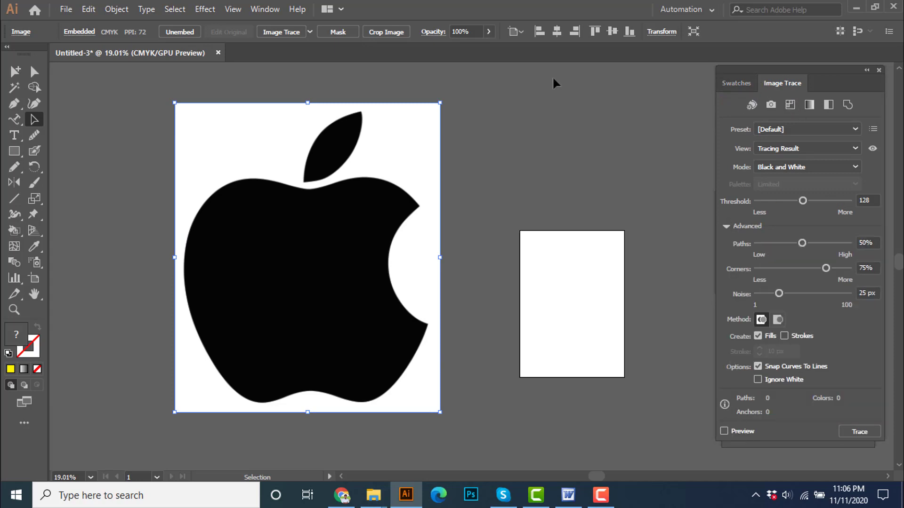
pyautogui.click(263, 9)
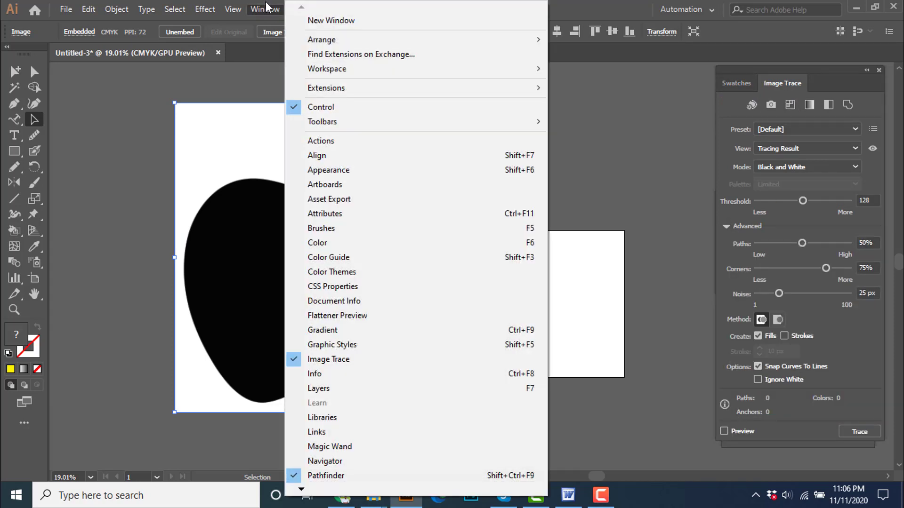
pyautogui.moveTo(591, 237); pyautogui.dragTo(182, 489)
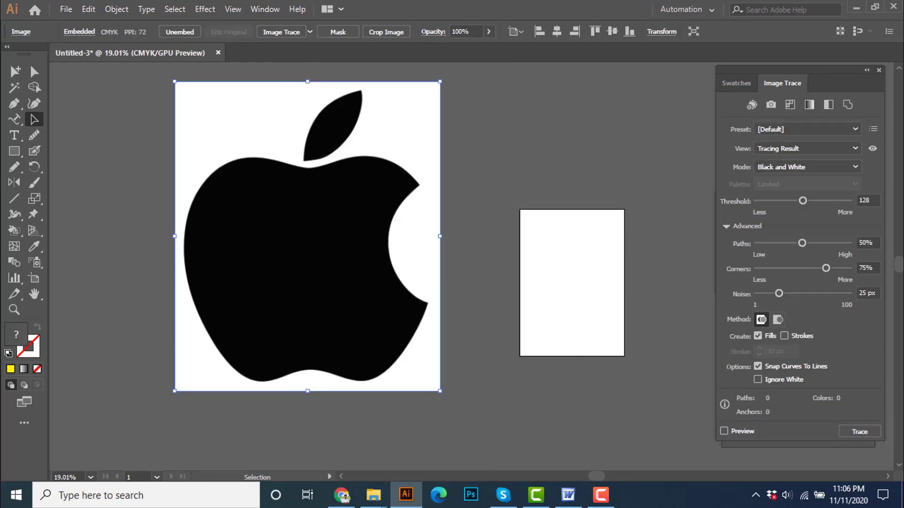
pyautogui.click(767, 380)
pyautogui.click(746, 431)
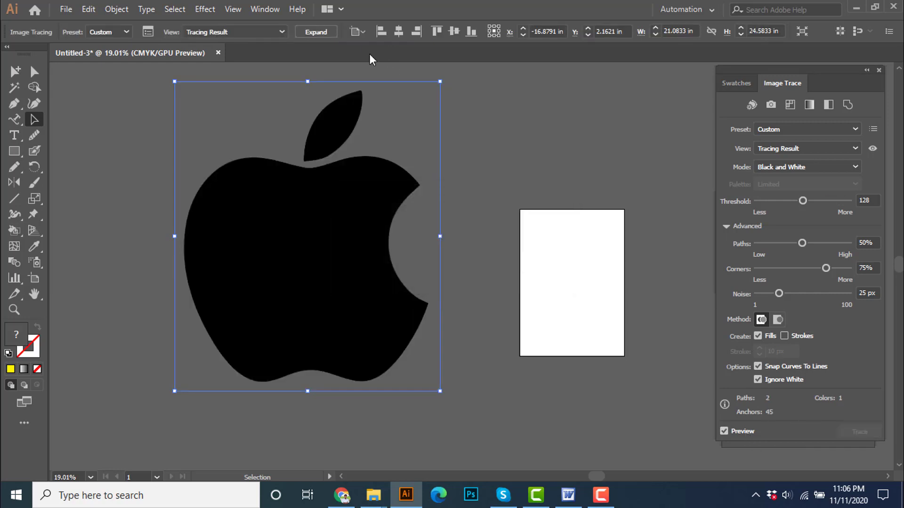
# Reposition the traced apple logo slightly and expand the tracing into editable paths.
pyautogui.moveTo(321, 194)
pyautogui.mouseDown()
pyautogui.moveTo(399, 252)
pyautogui.moveTo(376, 240)
pyautogui.moveTo(368, 264)
pyautogui.mouseUp()
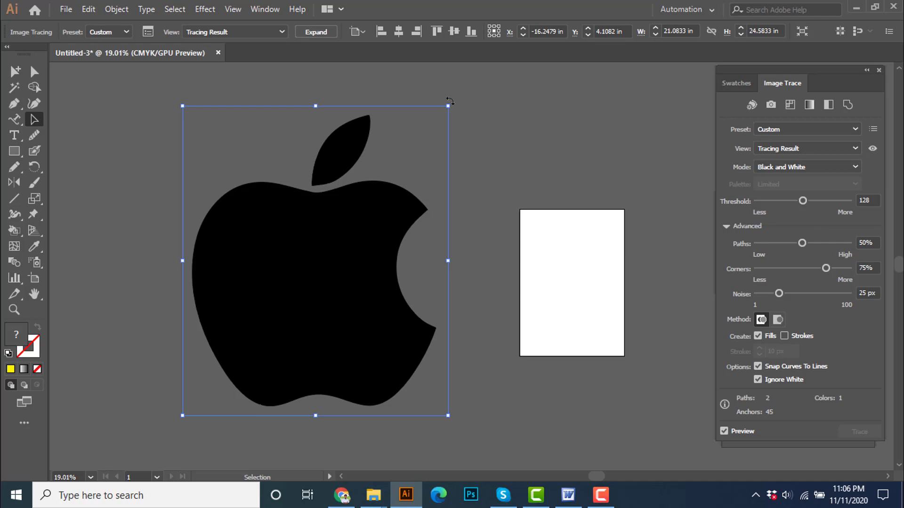
pyautogui.moveTo(328, 271); pyautogui.dragTo(381, 237)
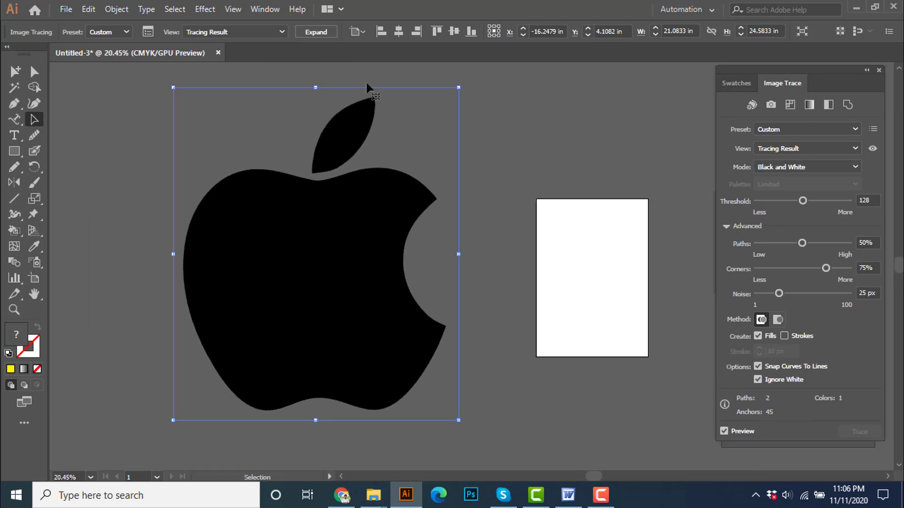
pyautogui.click(309, 32)
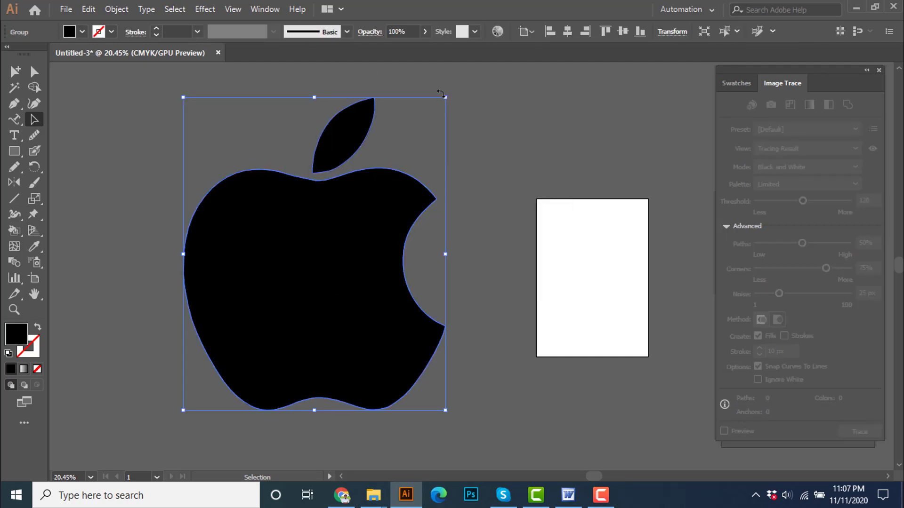
# Scale the expanded apple logo down to about a third of its size and ungroup its parts.
pyautogui.moveTo(445, 97); pyautogui.dragTo(358, 203)
pyautogui.moveTo(366, 288); pyautogui.dragTo(513, 303)
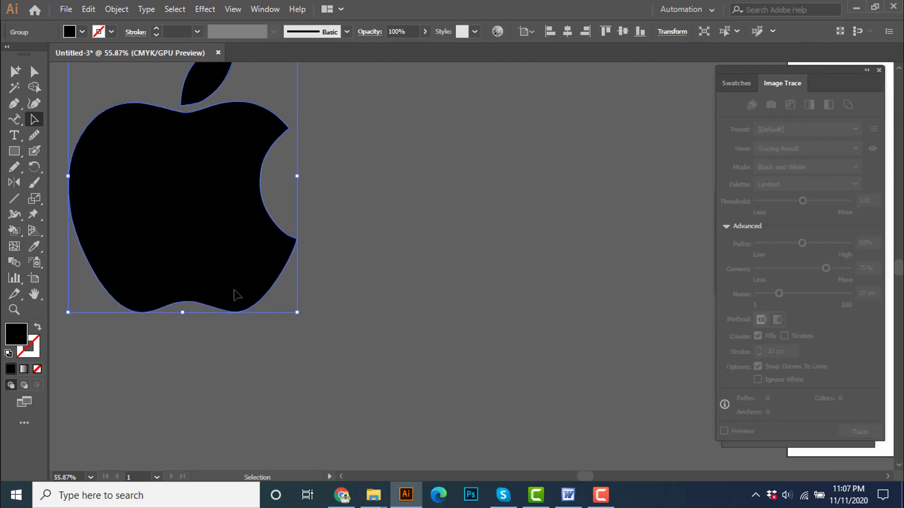
pyautogui.moveTo(226, 258); pyautogui.dragTo(435, 327)
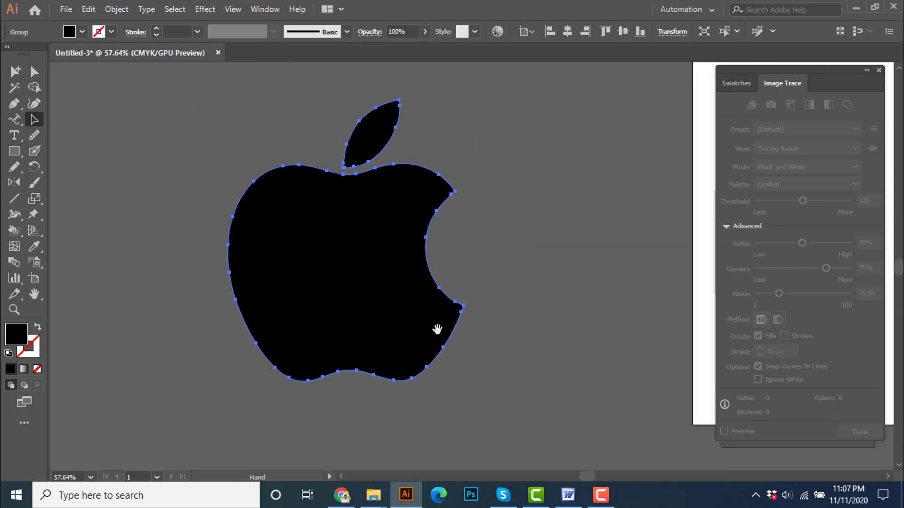
pyautogui.rightClick(436, 306)
pyautogui.click(516, 204)
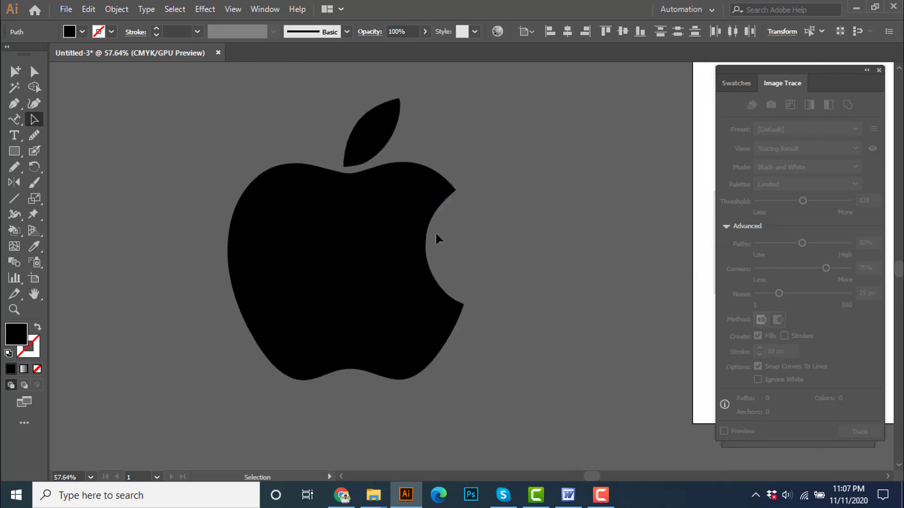
# Fill the apple body with yellow and match the leaf to it using the Eyedropper.
pyautogui.click(434, 230)
pyautogui.click(736, 83)
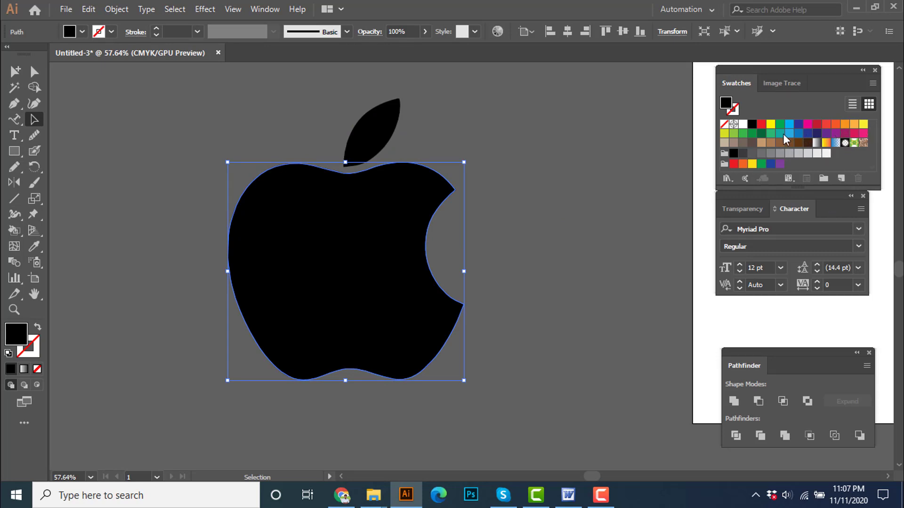
pyautogui.click(771, 125)
pyautogui.click(379, 132)
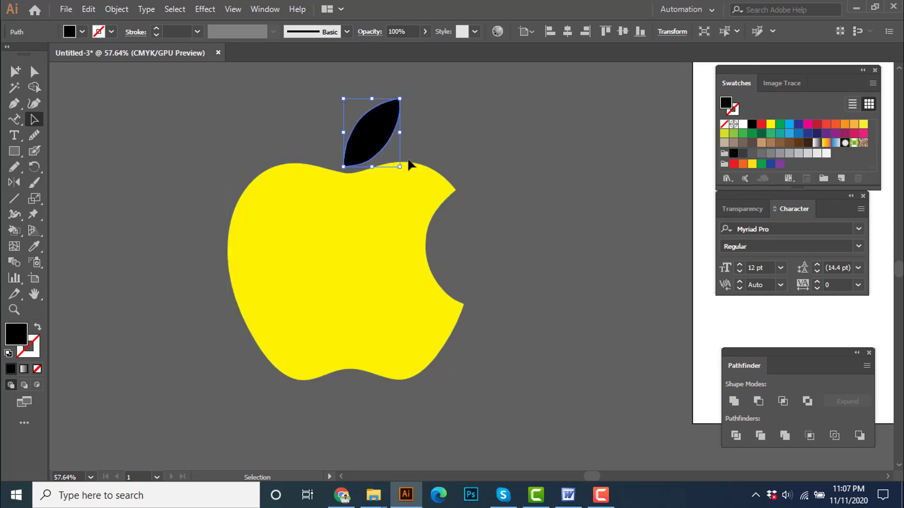
pyautogui.press('i')
pyautogui.click(399, 209)
pyautogui.press('v')
pyautogui.click(519, 273)
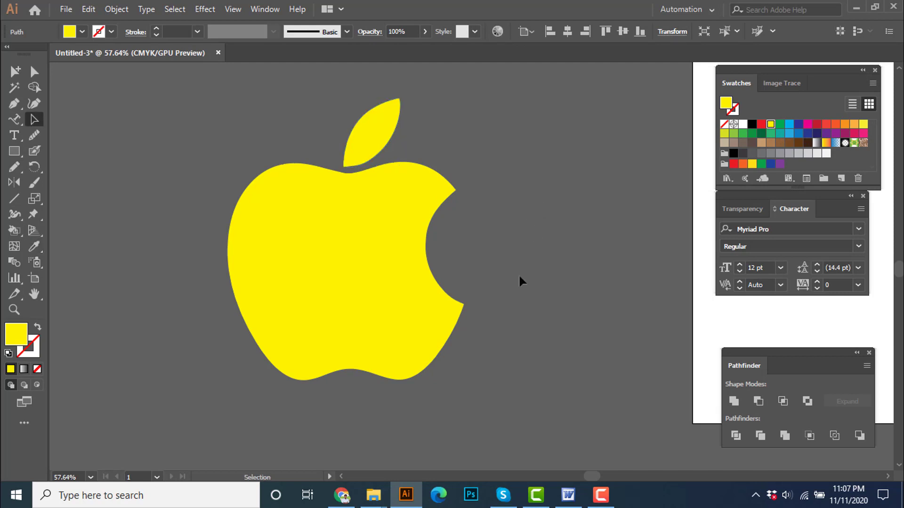
pyautogui.moveTo(518, 287); pyautogui.dragTo(454, 281)
pyautogui.moveTo(524, 317); pyautogui.dragTo(228, 146)
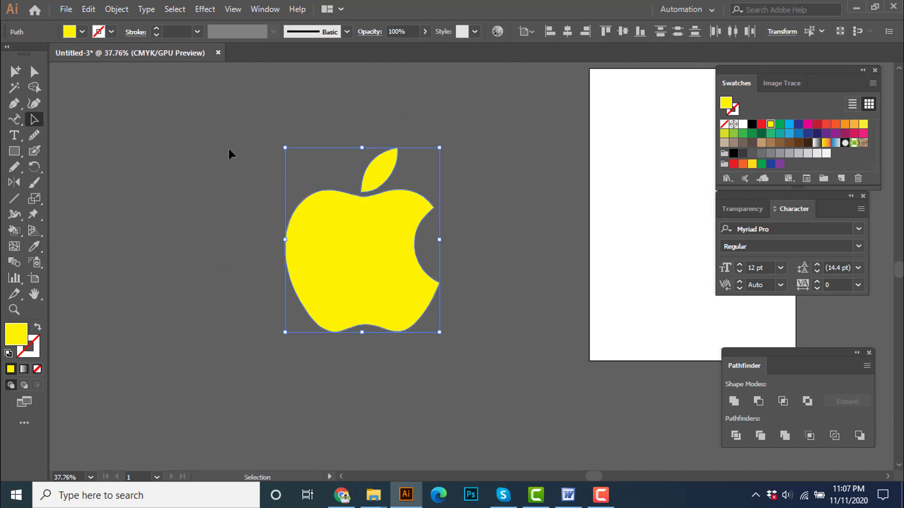
pyautogui.click(228, 147)
pyautogui.moveTo(402, 295); pyautogui.dragTo(167, 174)
pyautogui.click(531, 352)
pyautogui.click(483, 340)
# Switch to Chrome and open the Wikimedia Commons page of the rainbow apple logo from the apple logo image results.
pyautogui.click(791, 83)
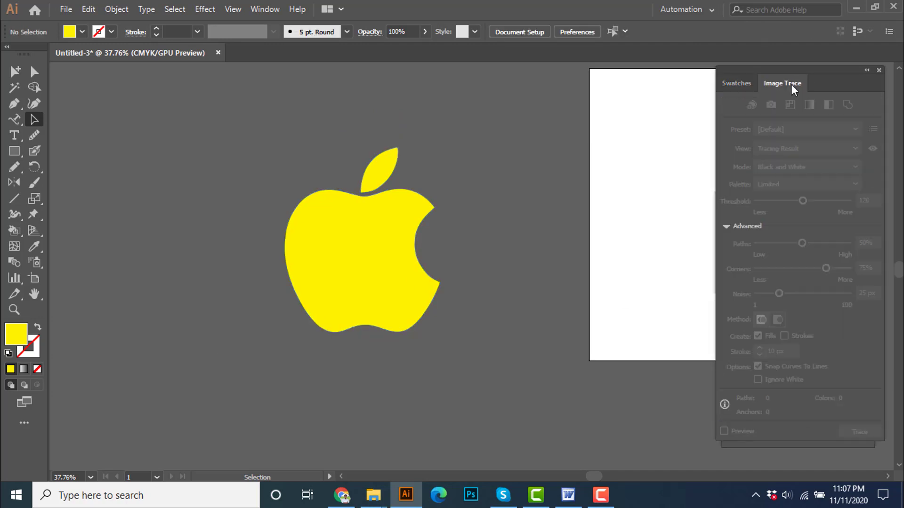
pyautogui.click(342, 495)
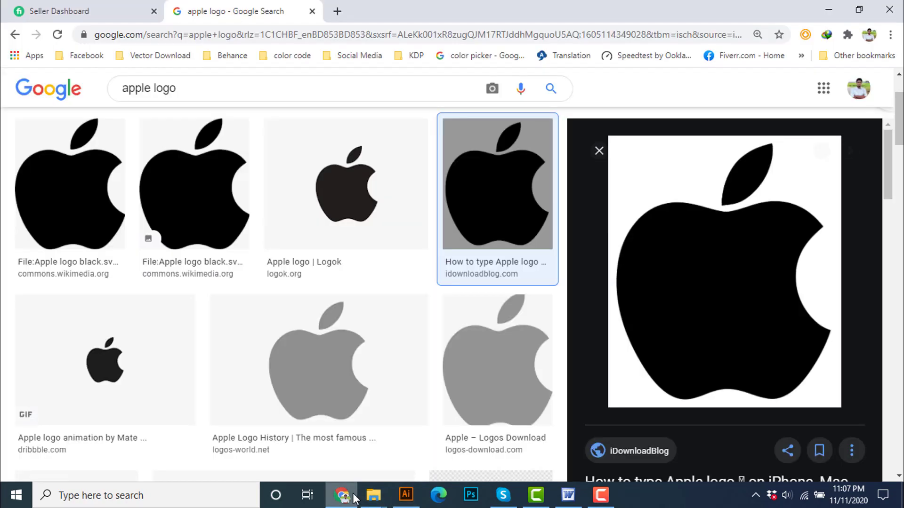
pyautogui.scroll(-10, 402, 368)
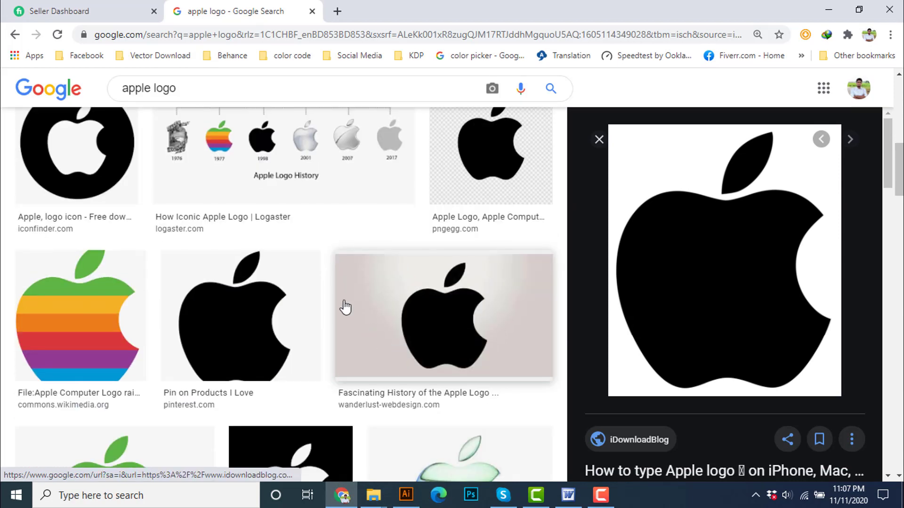
pyautogui.click(108, 324)
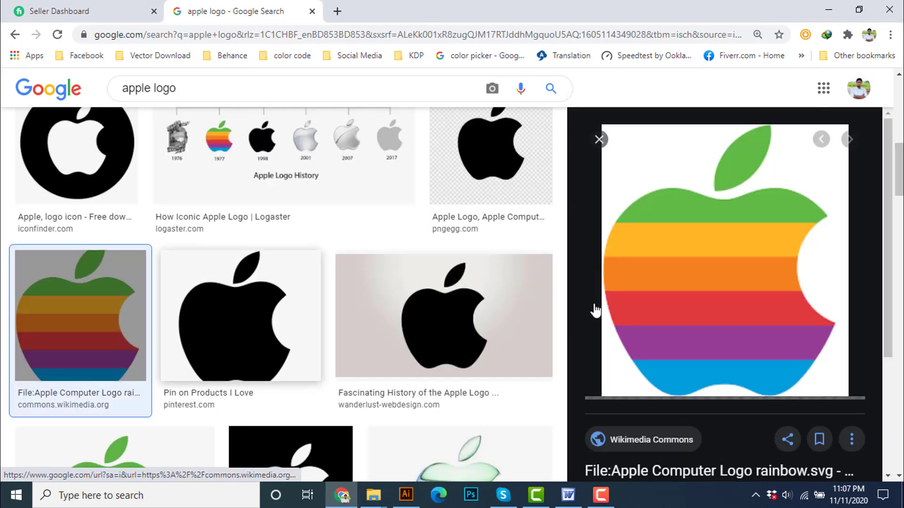
pyautogui.click(739, 283)
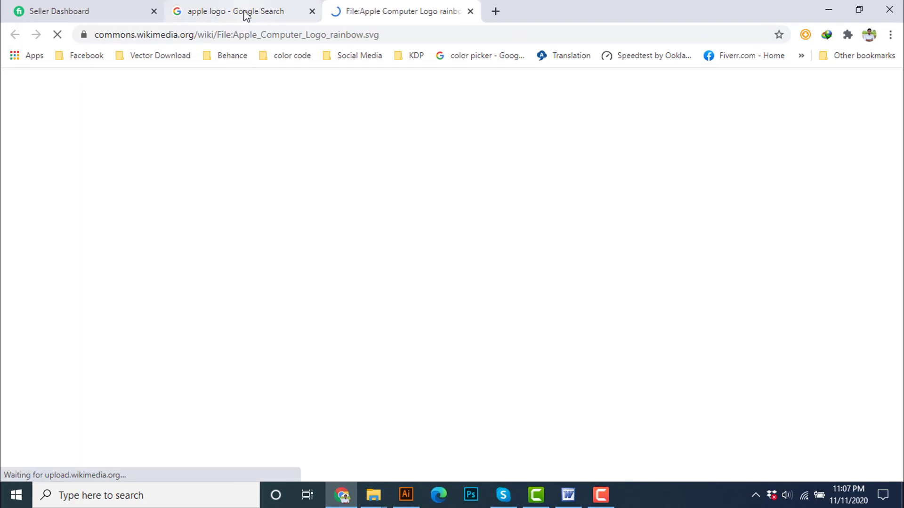
# Open the original SVG file of the rainbow apple logo and return to its file page.
pyautogui.scroll(-5, 359, 276)
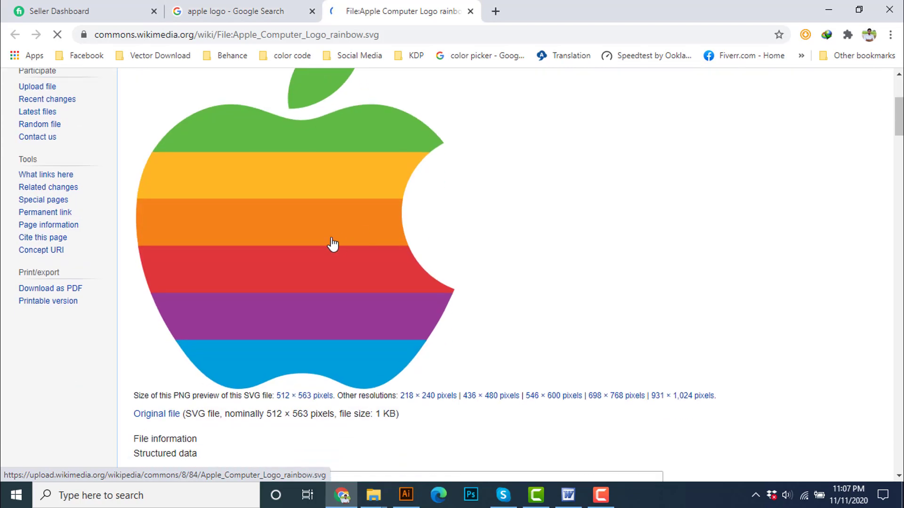
pyautogui.click(332, 244)
pyautogui.rightClick(487, 210)
pyautogui.click(429, 243)
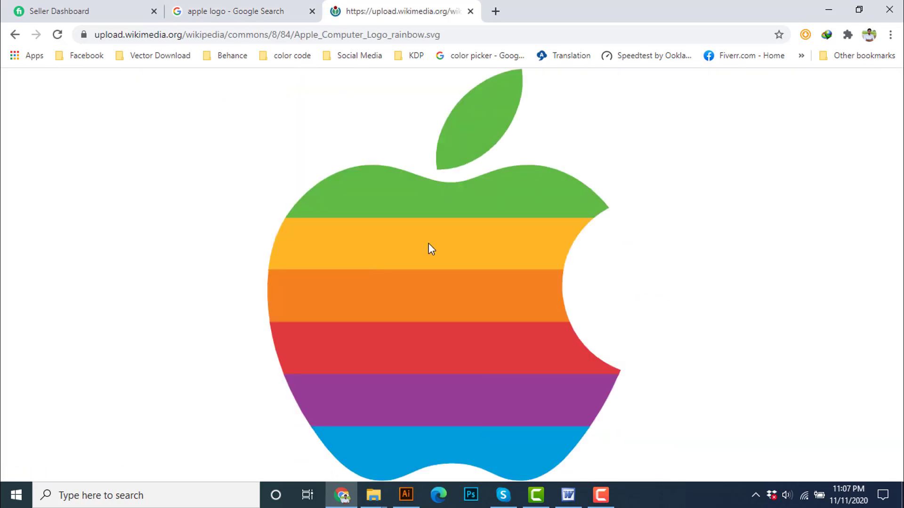
pyautogui.click(256, 8)
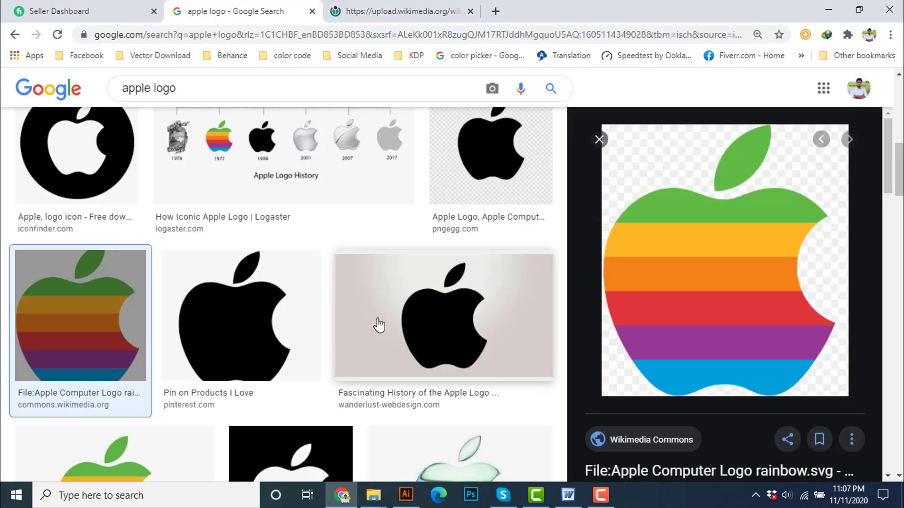
pyautogui.click(342, 6)
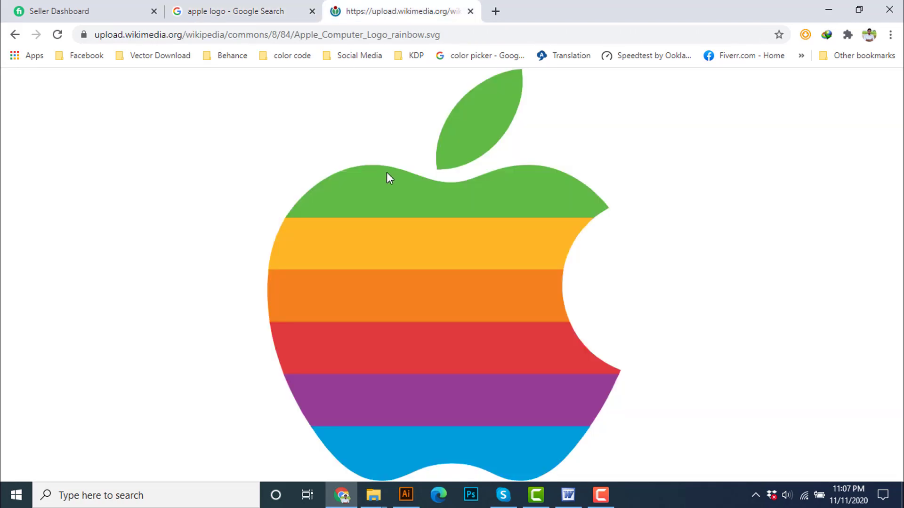
pyautogui.click(15, 35)
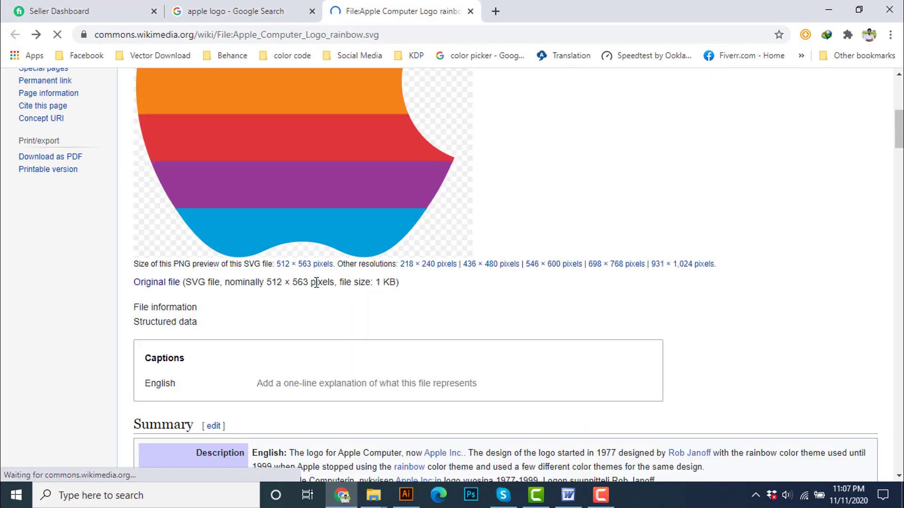
# Open the 11:02, 31 August 2012 version of the rainbow logo from the page's file history.
pyautogui.scroll(-10, 339, 290)
pyautogui.scroll(-11, 331, 294)
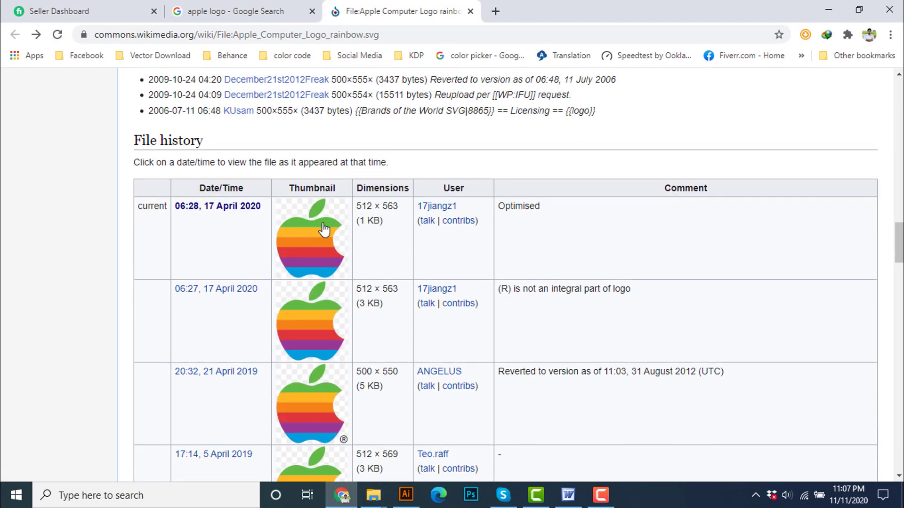
pyautogui.scroll(-12, 334, 258)
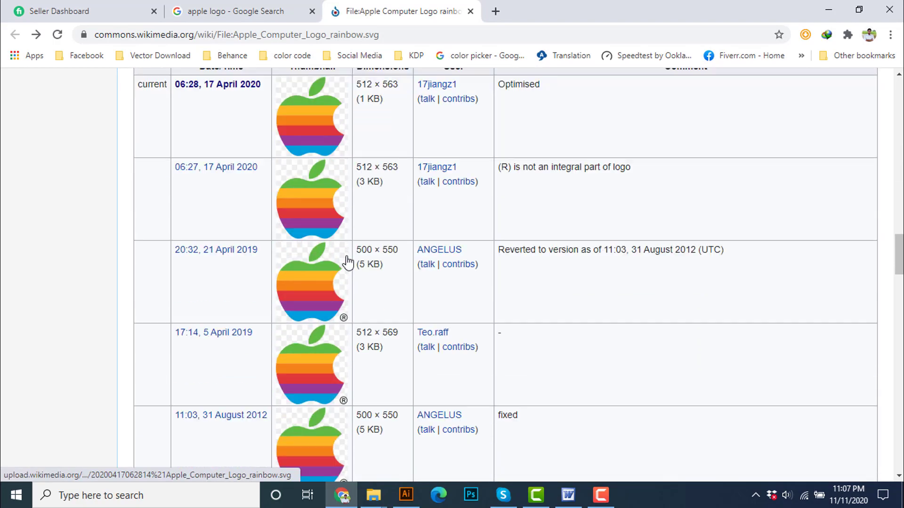
pyautogui.scroll(5, 401, 246)
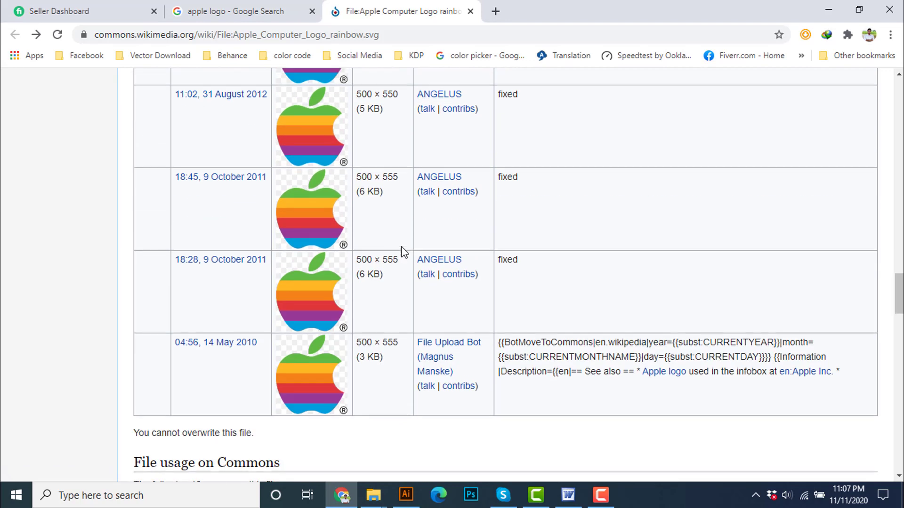
pyautogui.click(307, 281)
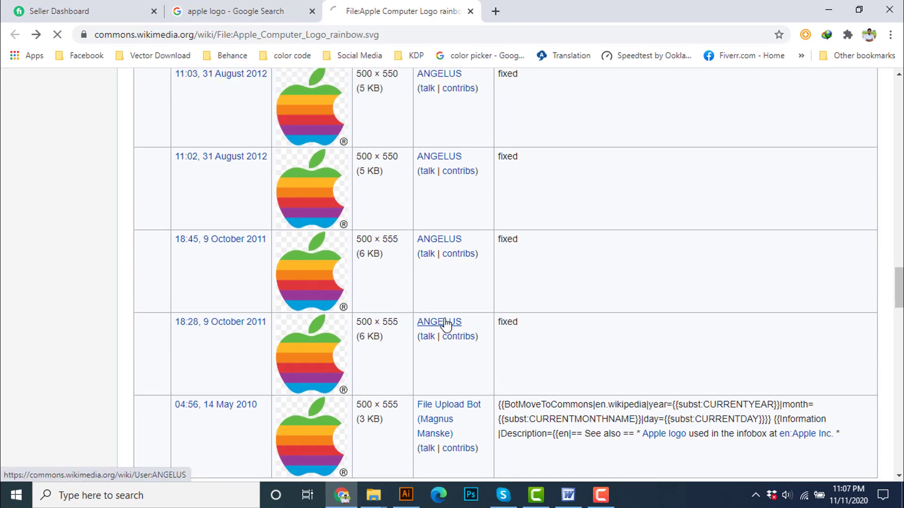
pyautogui.rightClick(187, 250)
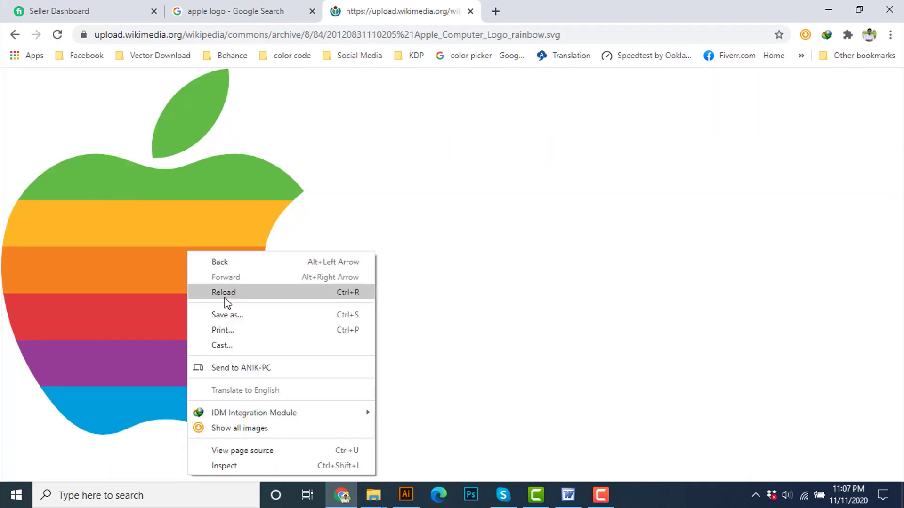
pyautogui.click(122, 211)
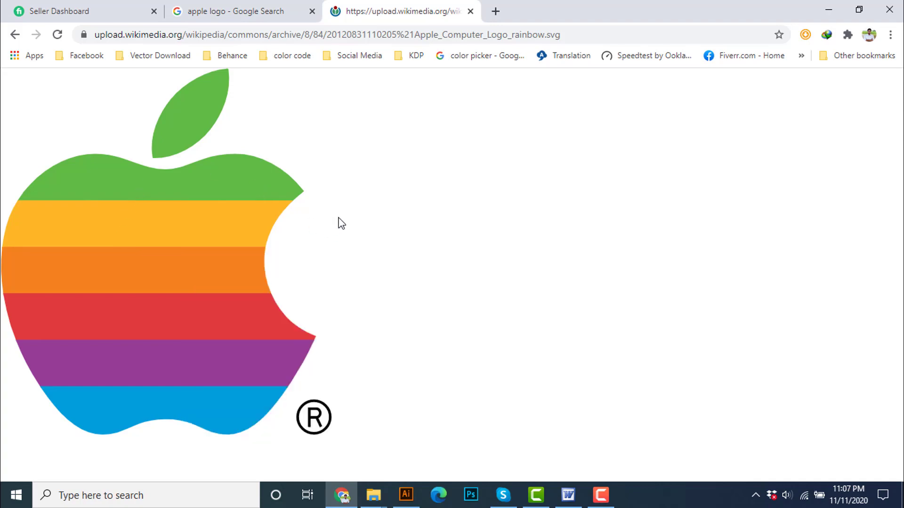
# Capture a screenshot region around the whole rainbow apple logo and copy it to the clipboard.
pyautogui.press('Print')
pyautogui.moveTo(1, 67); pyautogui.dragTo(469, 461)
pyautogui.hotkey('ctrl', 'c')
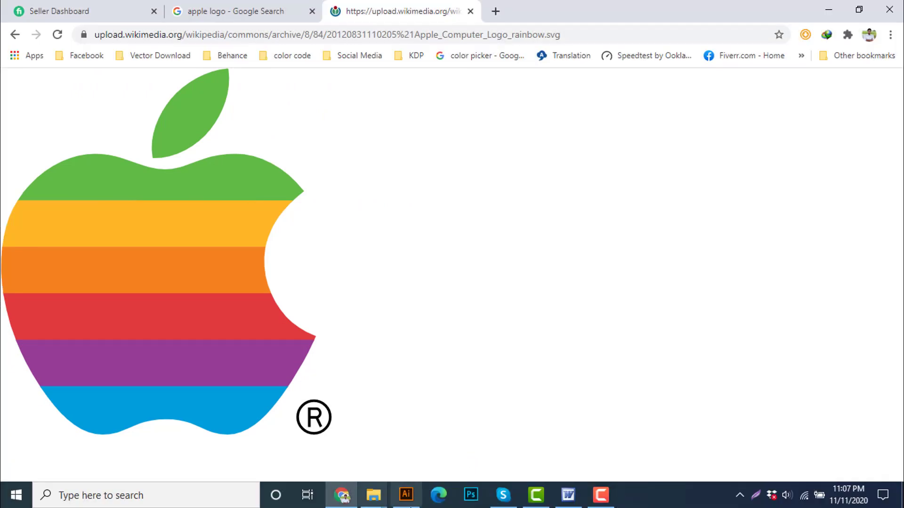
# Switch to Illustrator and delete the yellow apple body and its leaf from the canvas.
pyautogui.click(406, 494)
pyautogui.hscroll(-2, 535, 393)
pyautogui.click(363, 307)
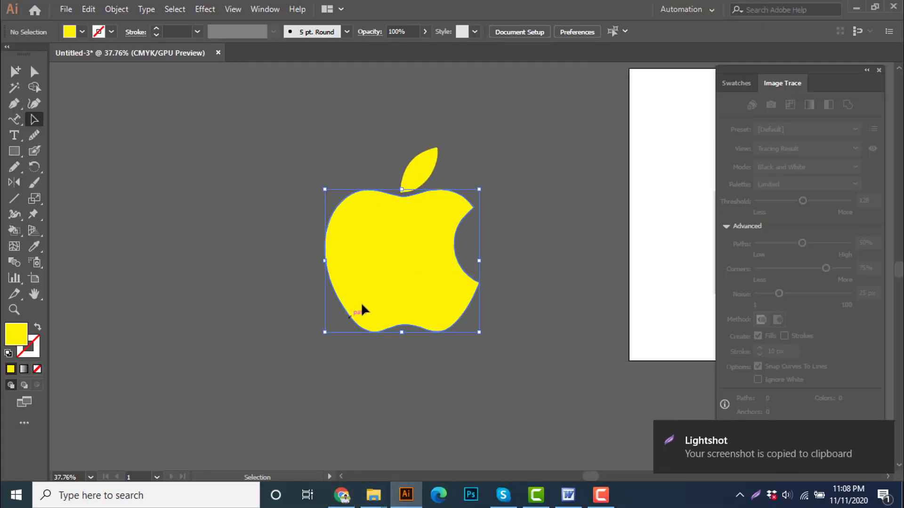
pyautogui.press('Delete')
pyautogui.moveTo(545, 288); pyautogui.dragTo(155, 119)
pyautogui.press('Delete')
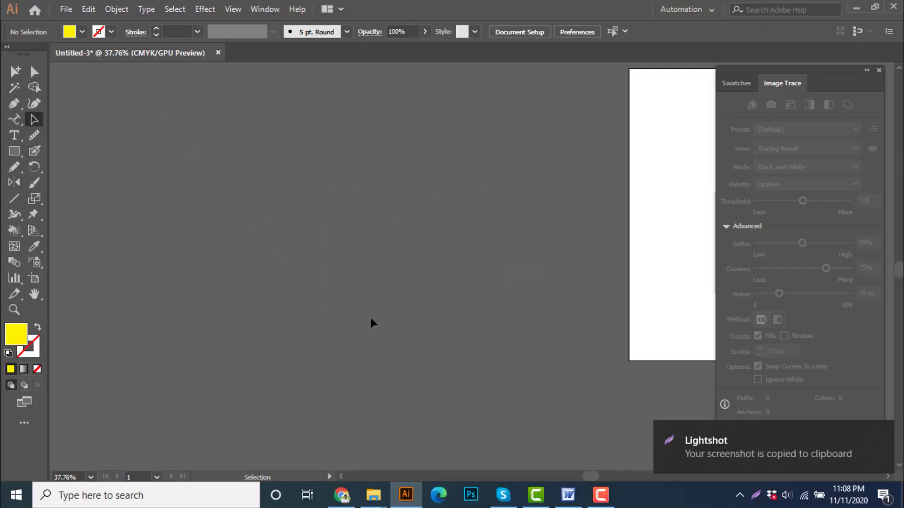
# Paste the rainbow logo screenshot beside the artboard and trace it with the High Color preset.
pyautogui.hotkey('ctrl', 'v')
pyautogui.moveTo(510, 309); pyautogui.dragTo(319, 314)
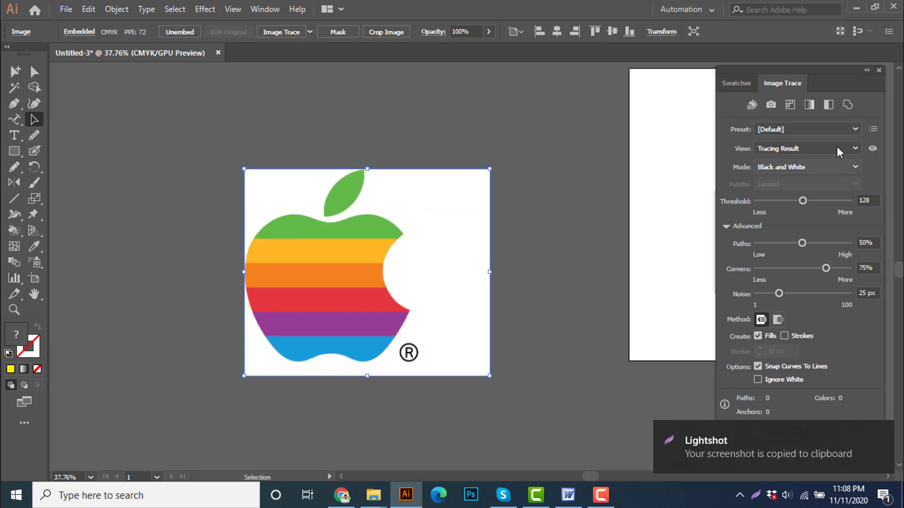
pyautogui.click(770, 105)
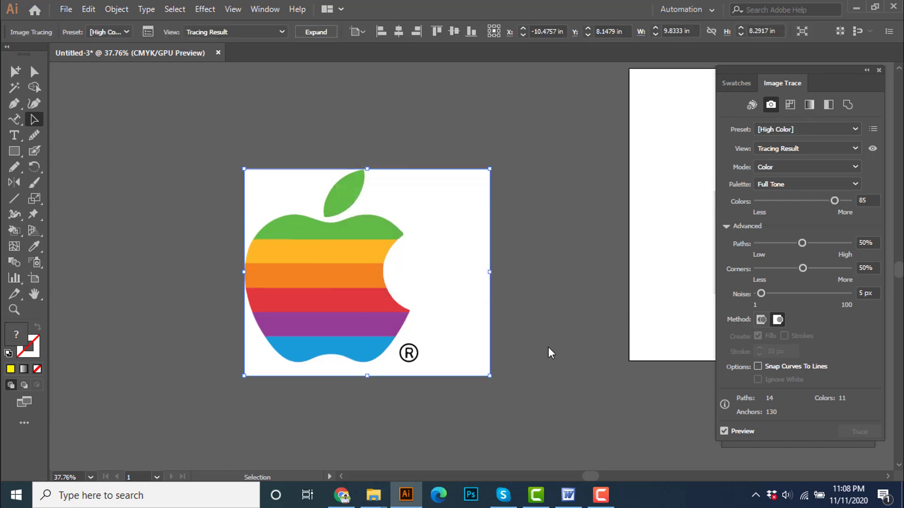
# Expand the rainbow logo tracing into editable paths and ungroup them.
pyautogui.scroll(2, 447, 293)
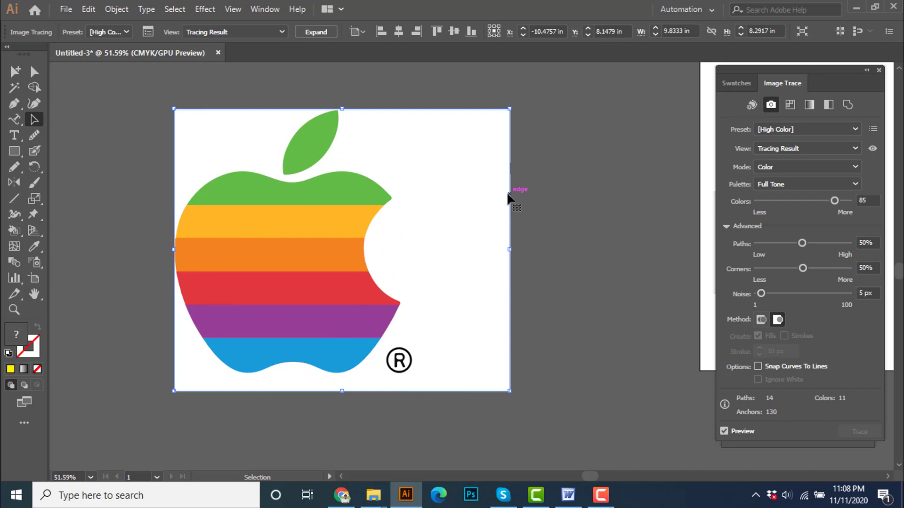
pyautogui.click(311, 33)
pyautogui.rightClick(410, 209)
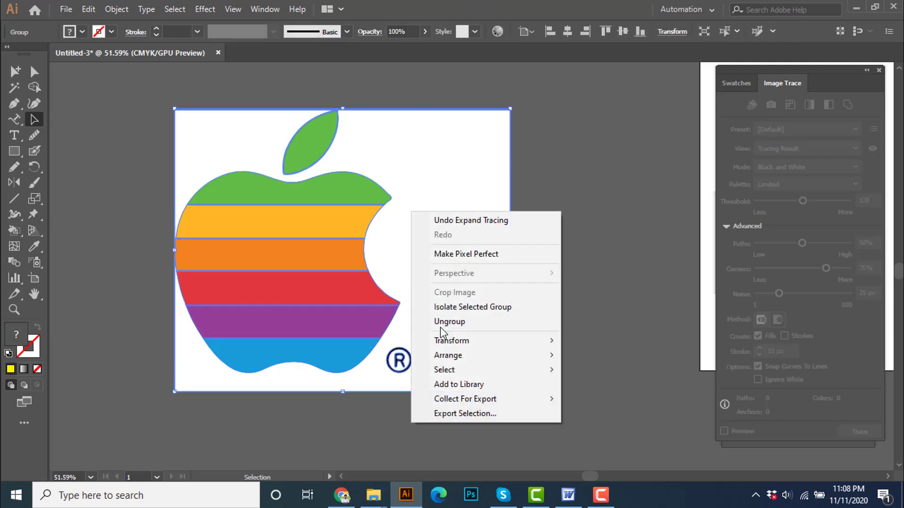
pyautogui.click(439, 321)
# Delete the white background shape, the ® symbol and the leftover white line above the leaf.
pyautogui.click(570, 245)
pyautogui.click(509, 225)
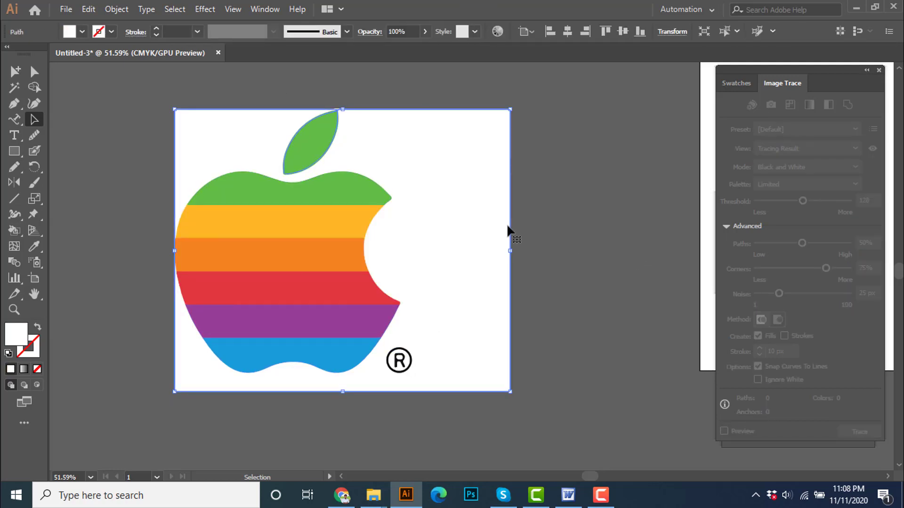
pyautogui.press('Delete')
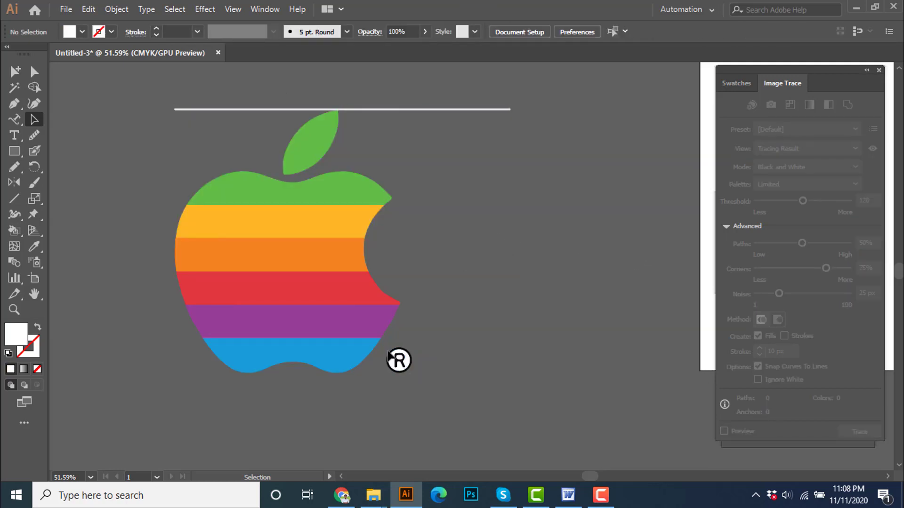
pyautogui.click(398, 360)
pyautogui.press('Delete')
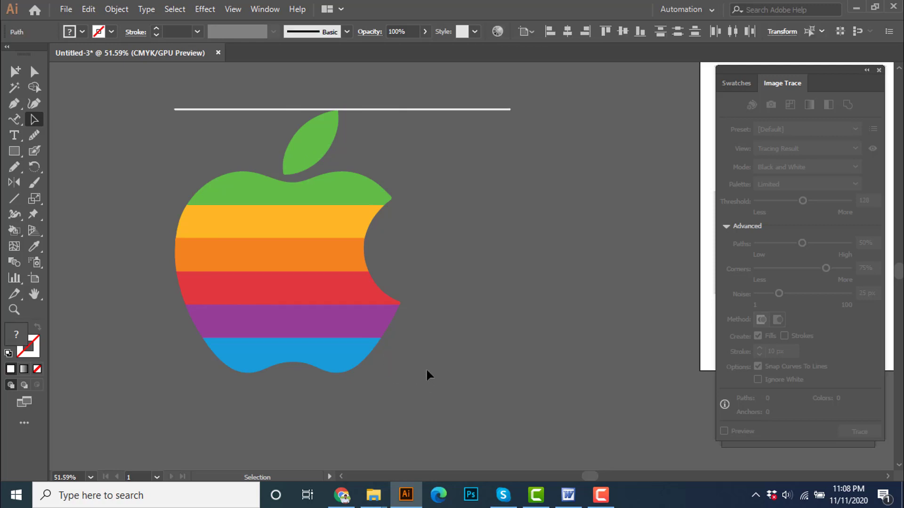
pyautogui.click(412, 110)
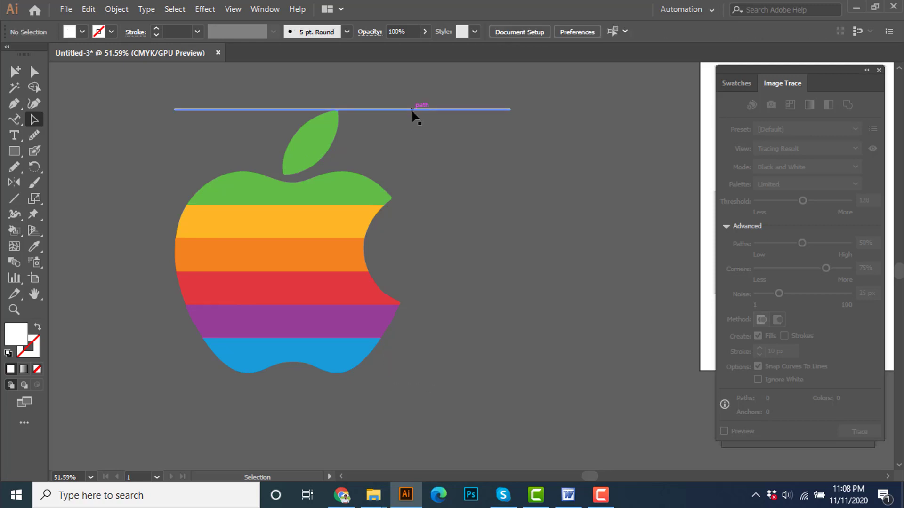
pyautogui.click(418, 108)
pyautogui.press('Delete')
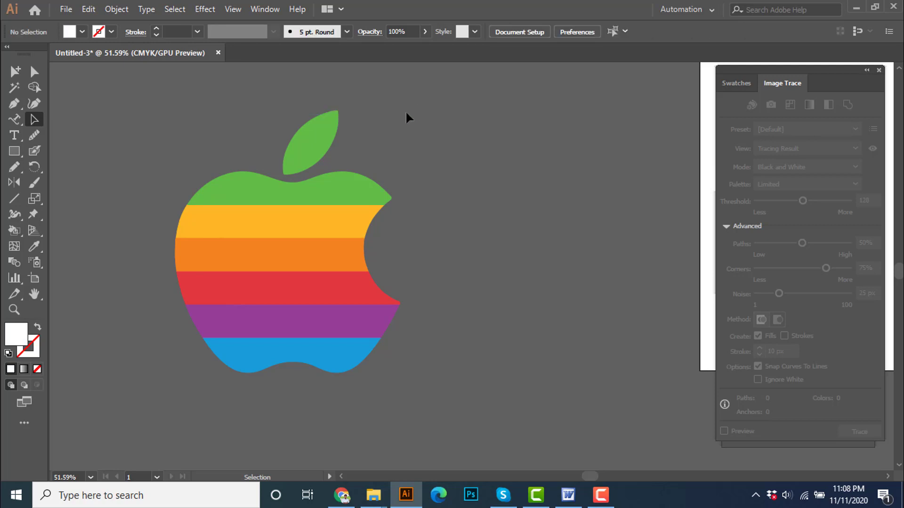
# Select the leaf and each colour band of the traced apple in turn to check whether they are separate paths.
pyautogui.scroll(-3, 340, 231)
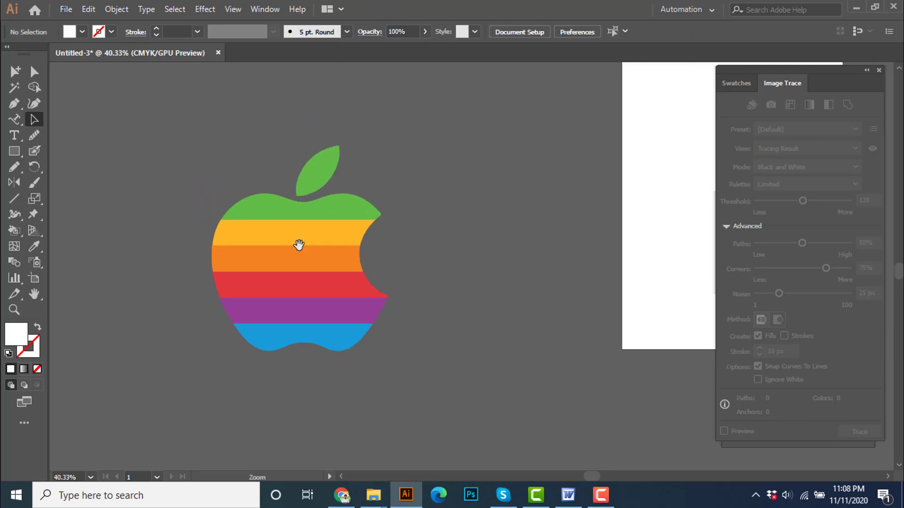
pyautogui.click(366, 174)
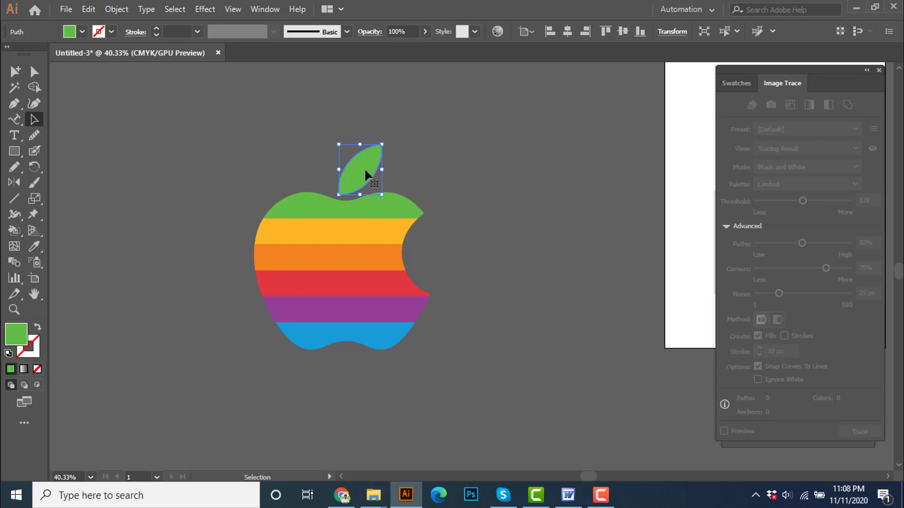
pyautogui.click(350, 213)
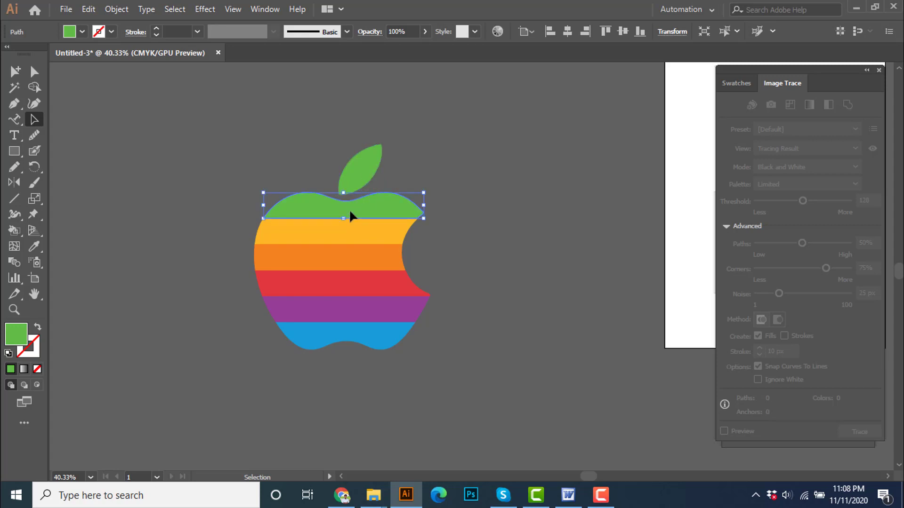
pyautogui.click(347, 230)
pyautogui.click(351, 246)
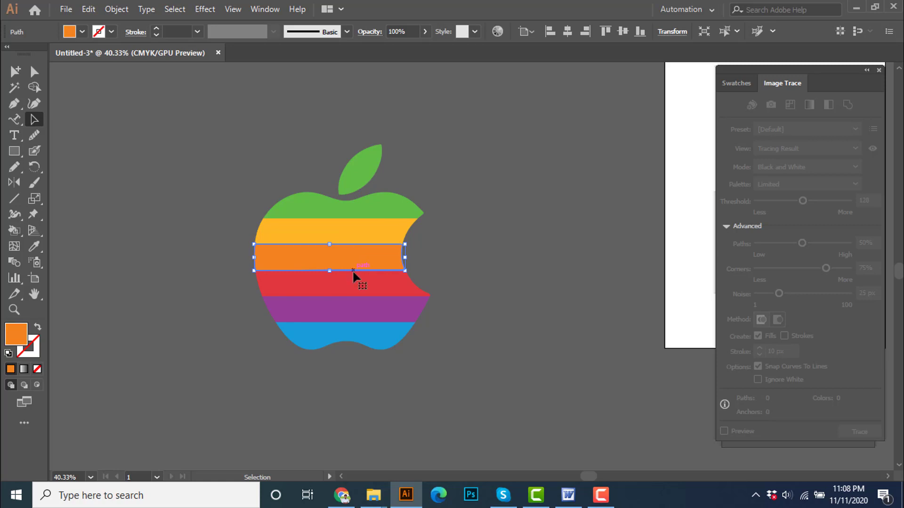
pyautogui.click(359, 289)
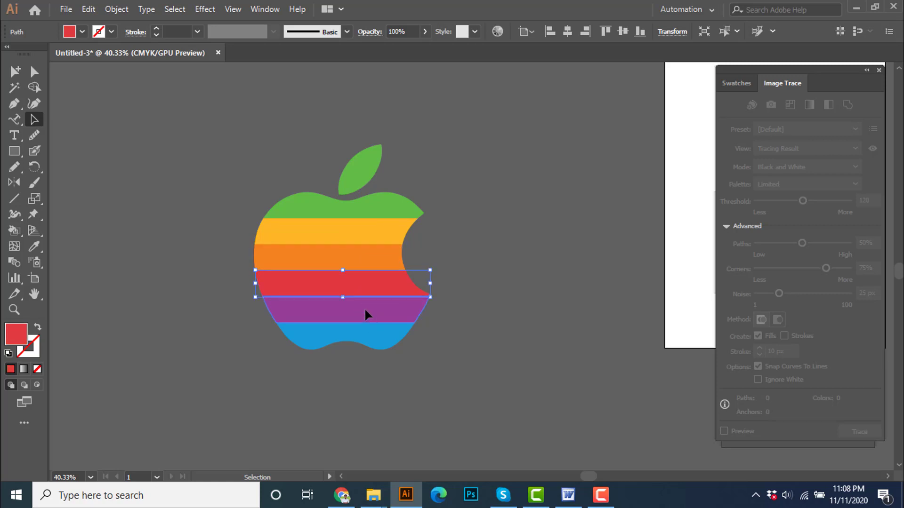
pyautogui.click(366, 315)
pyautogui.click(398, 339)
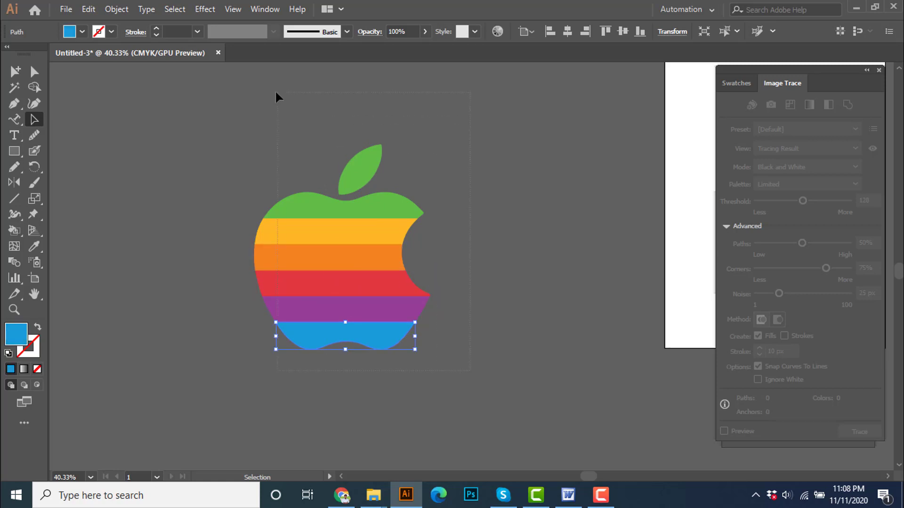
# Paste another copy of the rainbow logo screenshot onto the canvas near the traced apple.
pyautogui.hotkey('ctrl', 'a')
pyautogui.click(498, 214)
pyautogui.hotkey('ctrl', 'v')
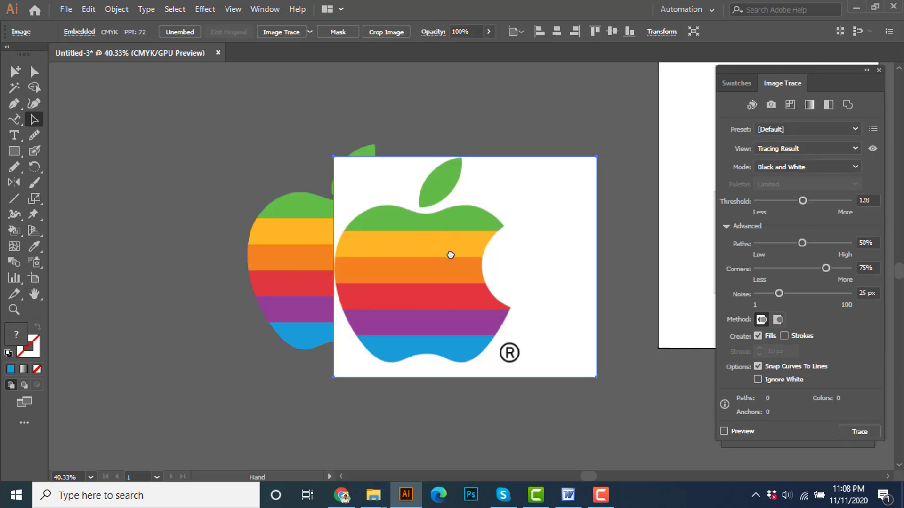
# Move the pasted rainbow logo image off the traced apple so the two sit side by side.
pyautogui.moveTo(447, 254); pyautogui.dragTo(339, 203)
pyautogui.click(776, 129)
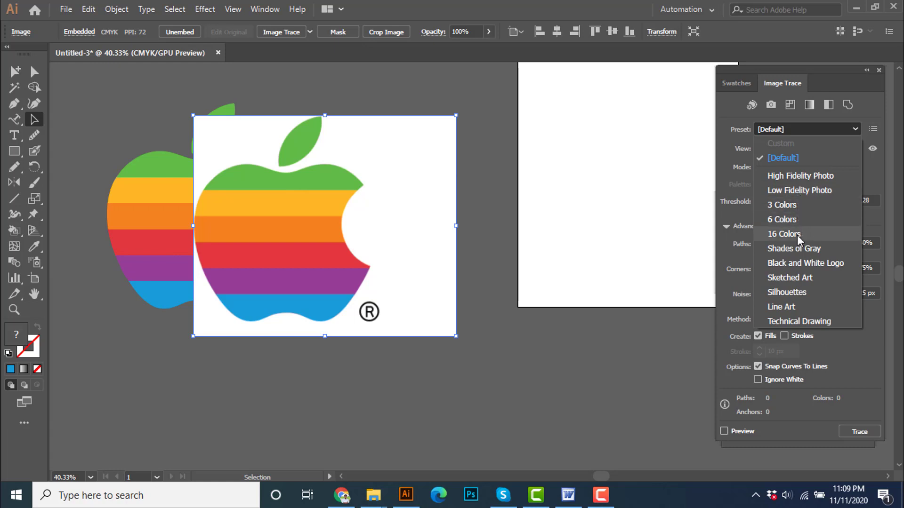
pyautogui.click(800, 127)
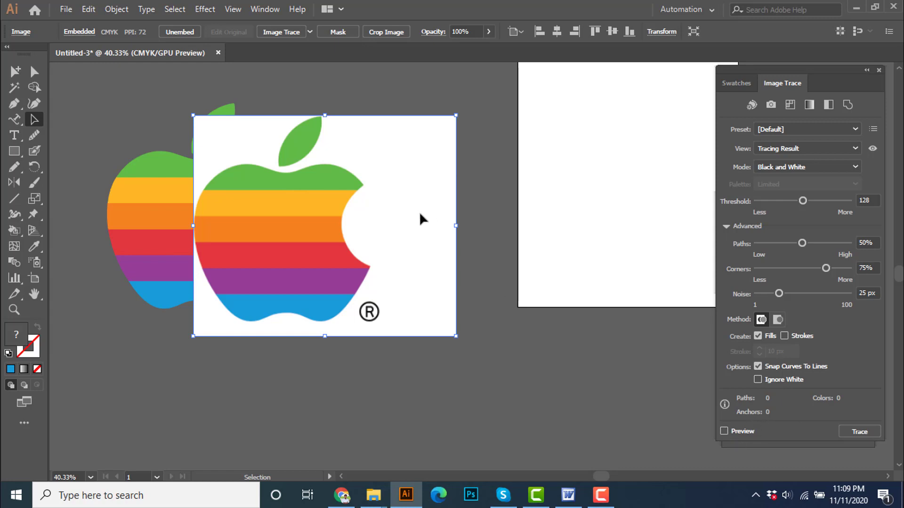
pyautogui.moveTo(372, 212); pyautogui.dragTo(468, 228)
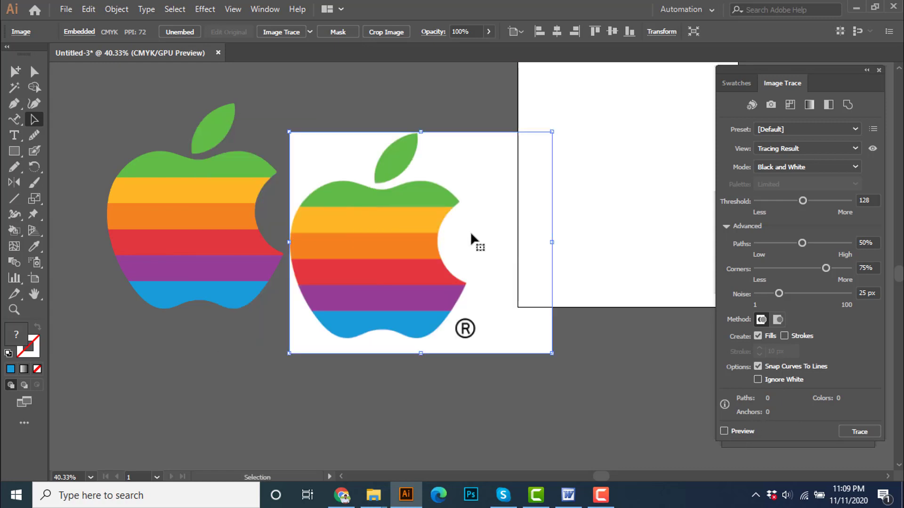
pyautogui.moveTo(328, 228); pyautogui.dragTo(314, 220)
pyautogui.moveTo(100, 104); pyautogui.dragTo(519, 428)
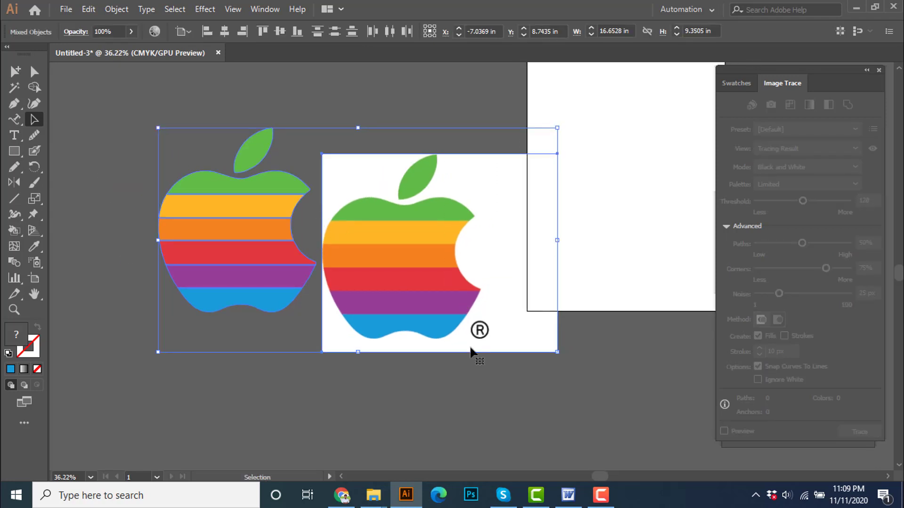
pyautogui.click(473, 391)
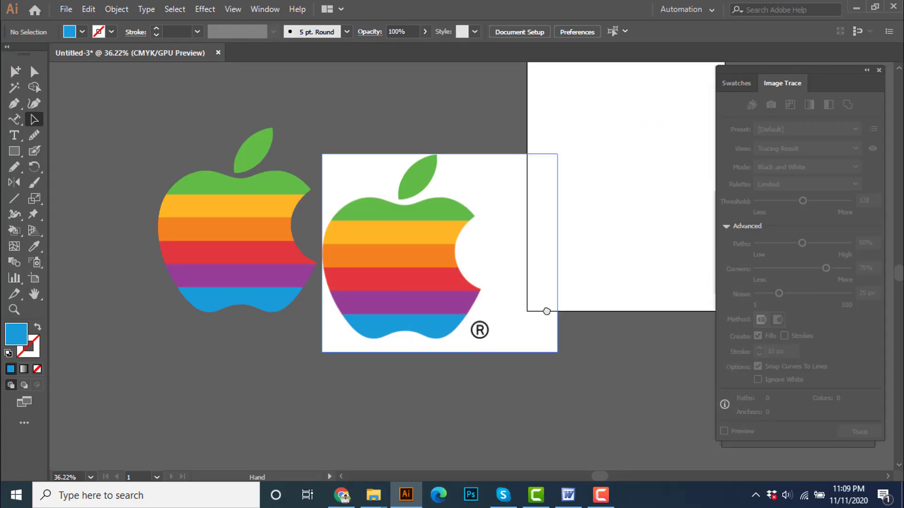
# Draw a blue square in the empty area below and to the left of the traced apple.
pyautogui.moveTo(504, 310); pyautogui.dragTo(644, 233)
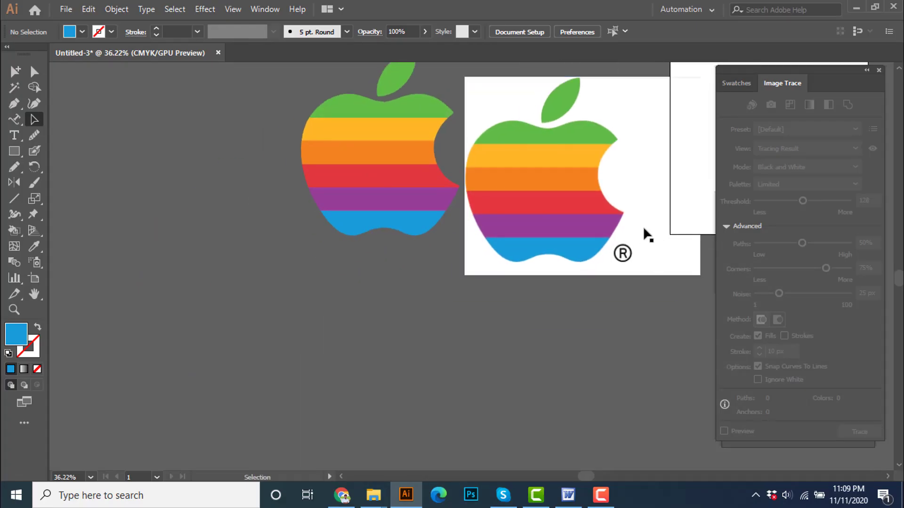
pyautogui.click(14, 151)
pyautogui.scroll(-2, 236, 228)
pyautogui.moveTo(166, 246); pyautogui.dragTo(276, 349)
pyautogui.press('a')
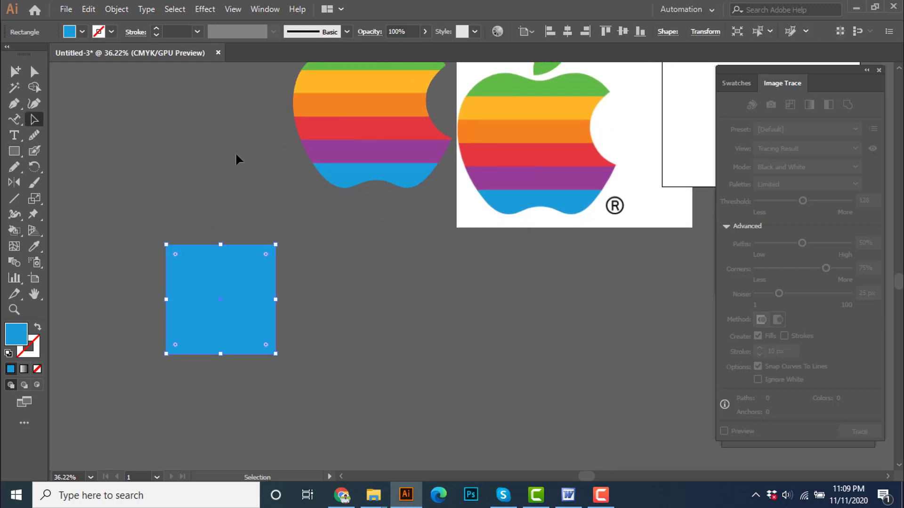
# Start an Offset Path on the blue square with the preview on and an offset of 1 in.
pyautogui.click(117, 9)
pyautogui.moveTo(235, 307)
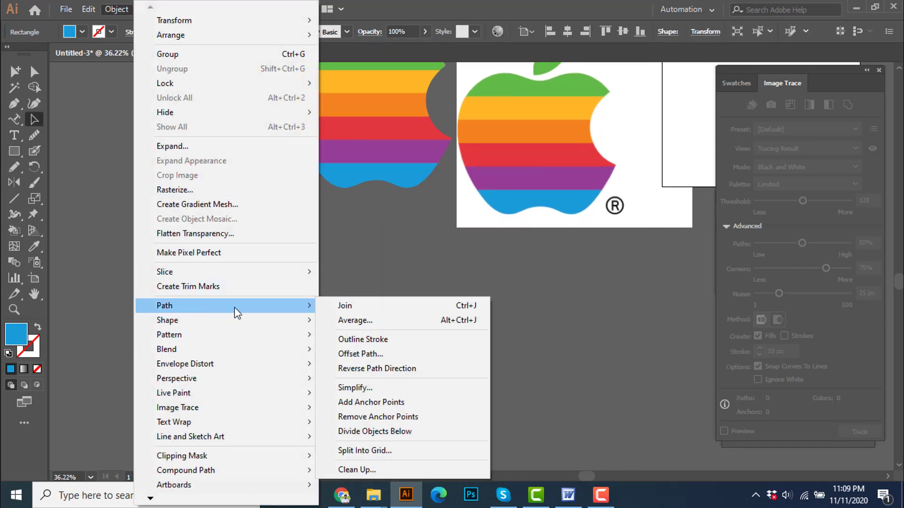
pyautogui.click(377, 354)
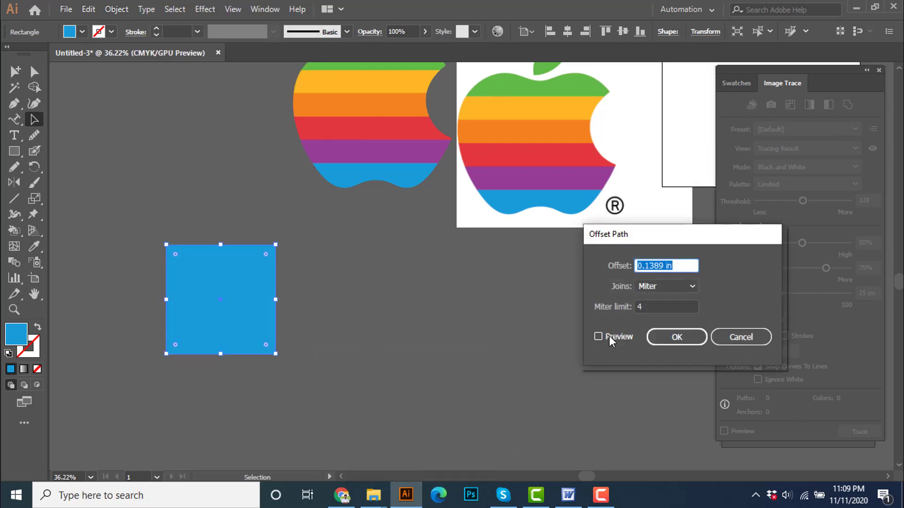
pyautogui.click(608, 336)
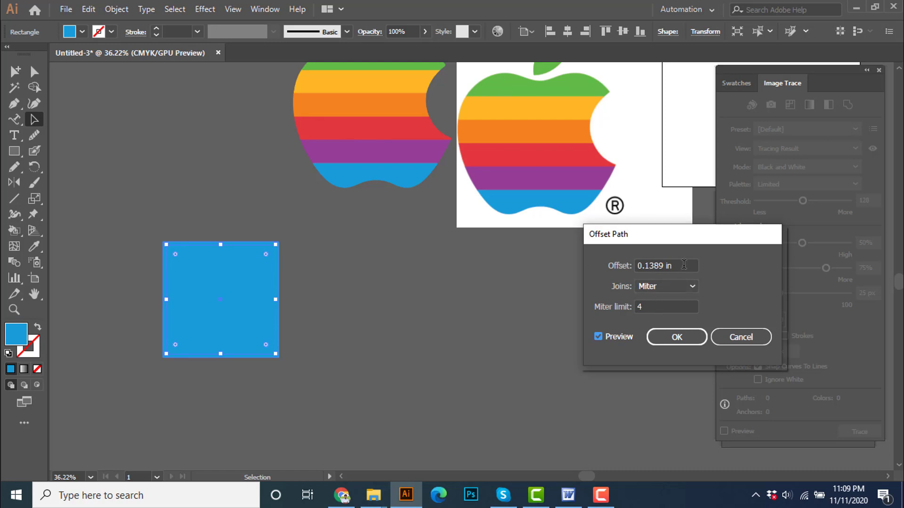
pyautogui.moveTo(684, 265); pyautogui.dragTo(614, 261)
pyautogui.write('0')
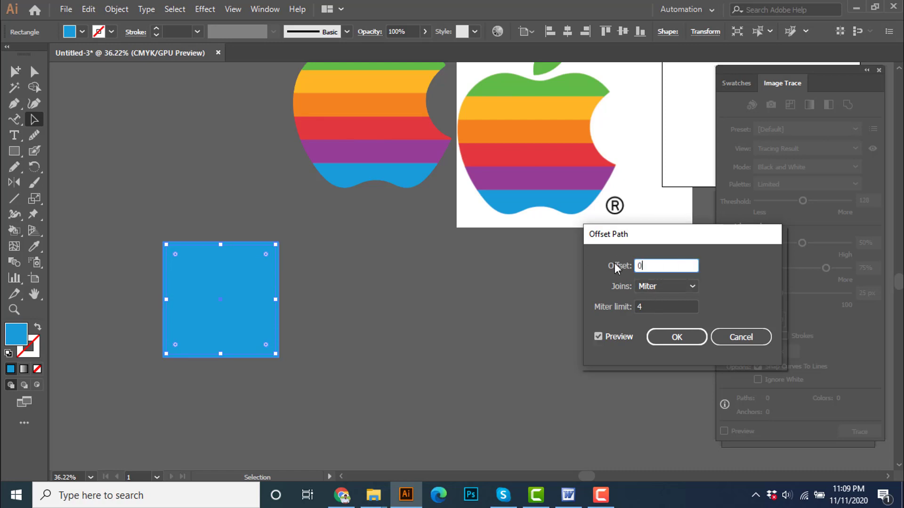
pyautogui.write('11')
pyautogui.click(661, 306)
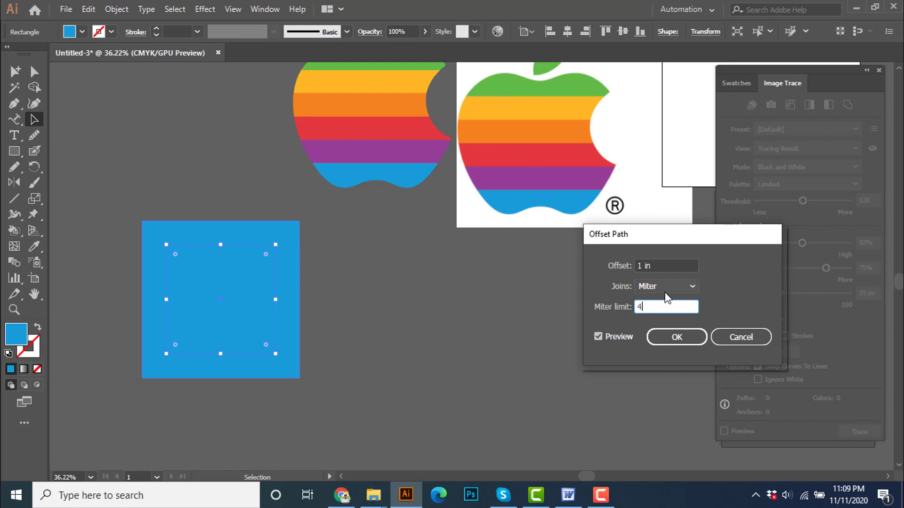
# Try an offset of 0.25 in on the blue square.
pyautogui.click(640, 268)
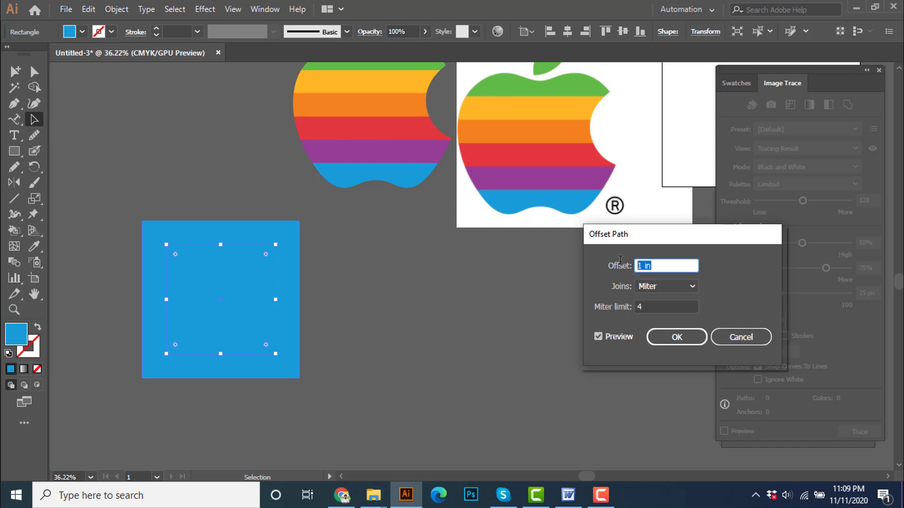
pyautogui.write('0.25')
pyautogui.press('Tab')
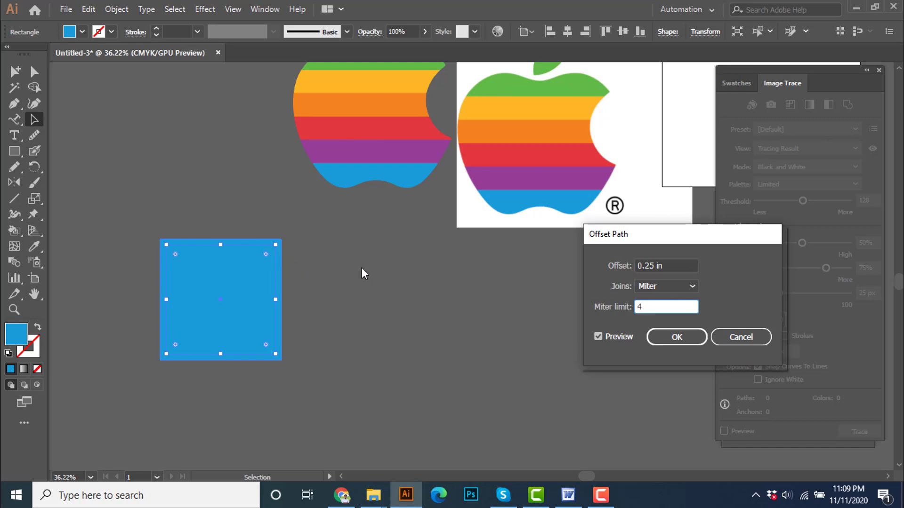
# Set the offset to 0.5 in and apply the offset path with Miter joins.
pyautogui.click(688, 264)
pyautogui.write('0.5')
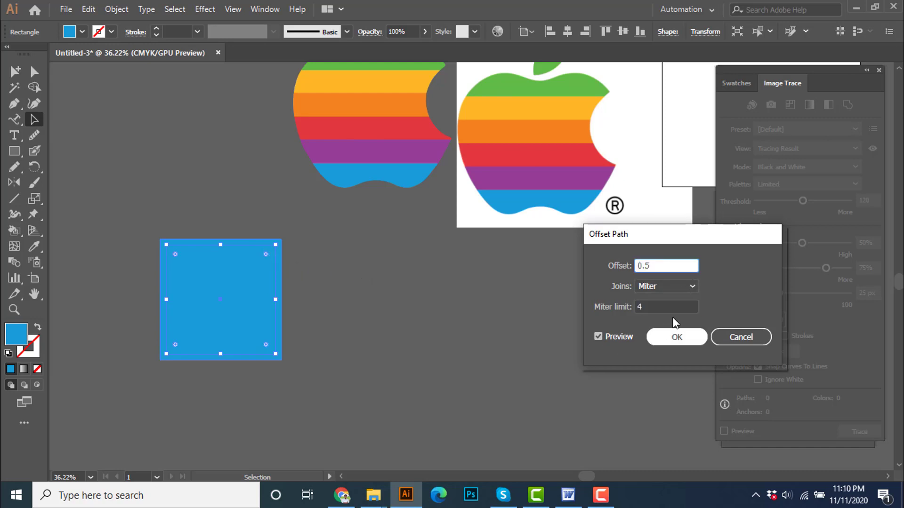
pyautogui.click(672, 312)
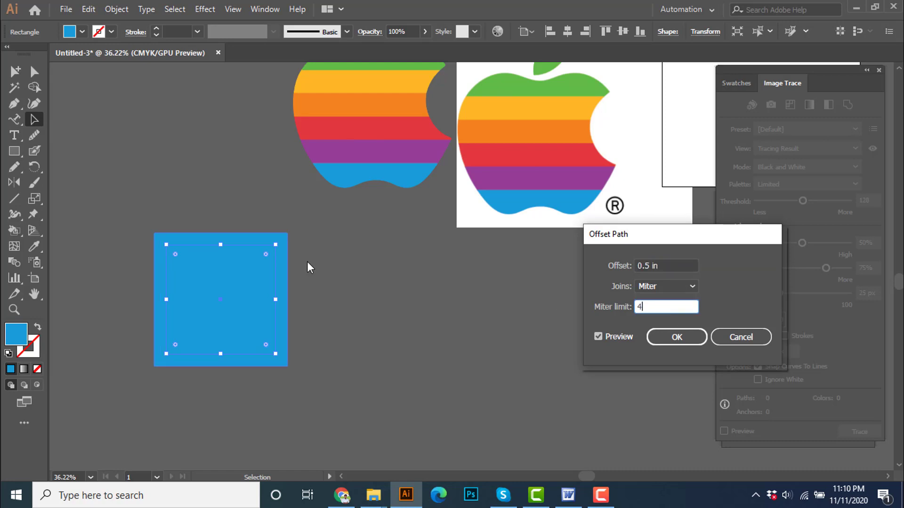
pyautogui.click(664, 338)
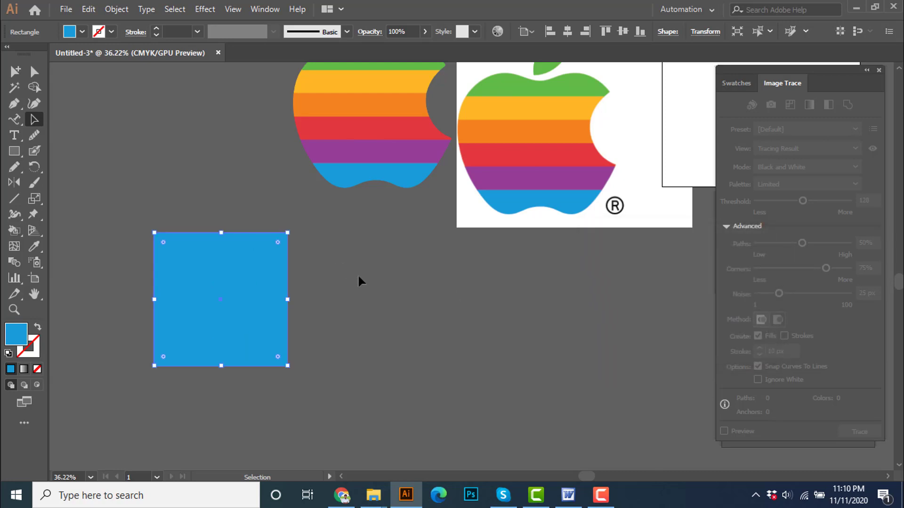
# Try deleting the larger offset square and moving it aside, undoing both changes.
pyautogui.press('Delete')
pyautogui.moveTo(342, 338); pyautogui.dragTo(323, 326)
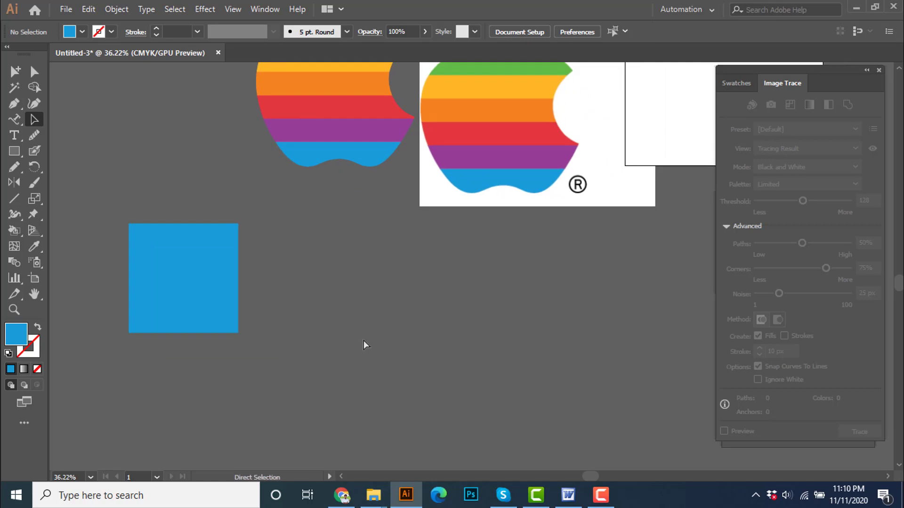
pyautogui.hotkey('ctrl', 'z')
pyautogui.moveTo(225, 295); pyautogui.dragTo(414, 325)
pyautogui.hotkey('ctrl', 'z')
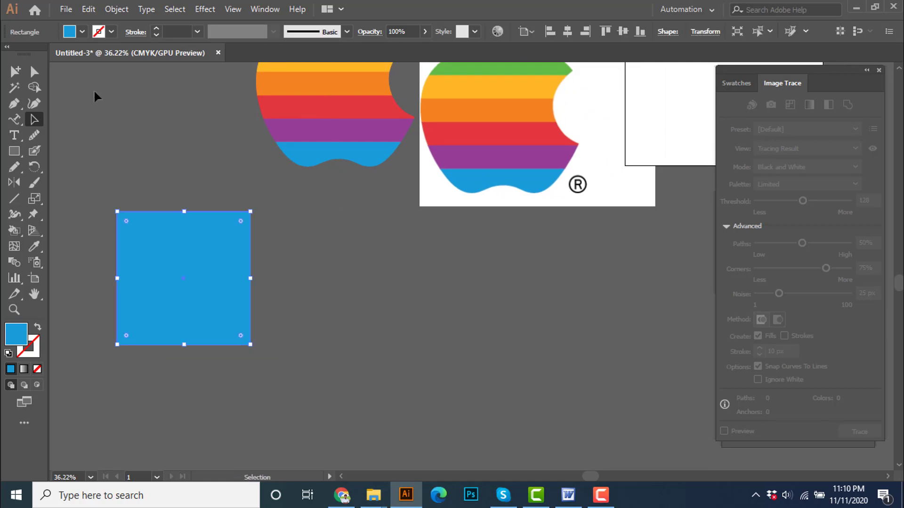
pyautogui.click(95, 7)
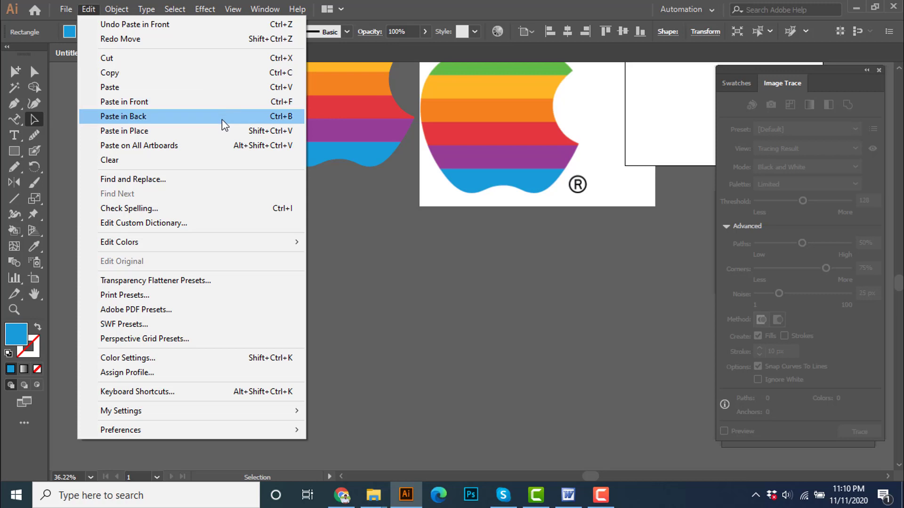
pyautogui.click(345, 216)
pyautogui.click(291, 267)
# Move the larger offset square to the right of the original blue square, leaving a gap between them.
pyautogui.scroll(1, 138, 271)
pyautogui.moveTo(138, 271); pyautogui.dragTo(250, 257)
pyautogui.moveTo(389, 277); pyautogui.dragTo(264, 258)
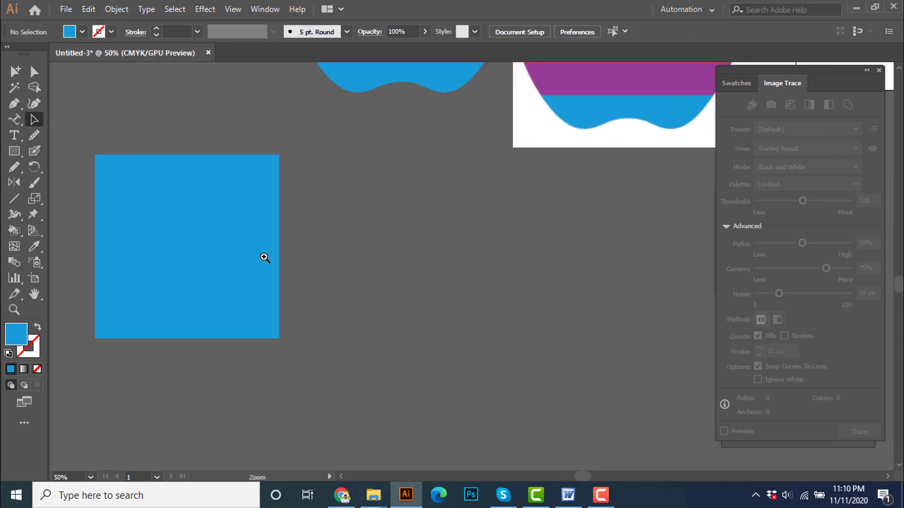
pyautogui.scroll(-2, 264, 258)
pyautogui.moveTo(209, 255); pyautogui.dragTo(321, 270)
pyautogui.click(359, 337)
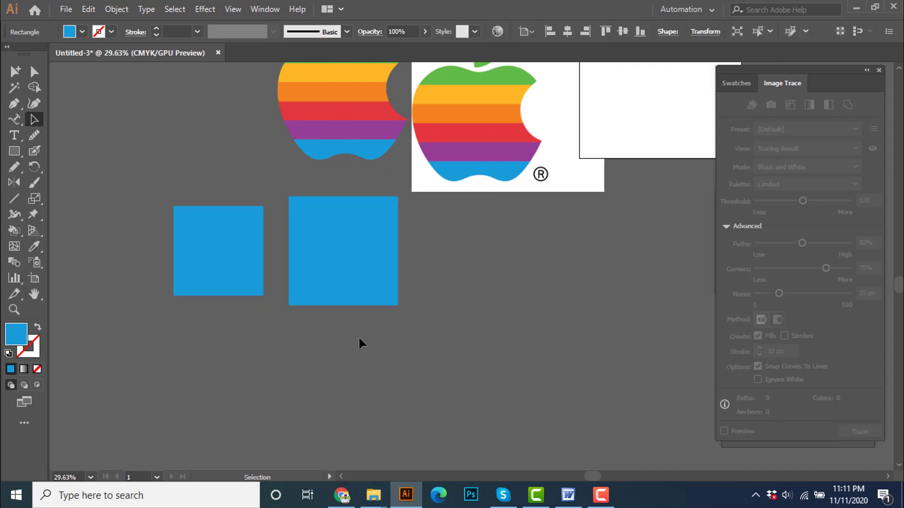
# Shift the larger square slightly left, closer to the original square, and deselect it.
pyautogui.scroll(-1, 297, 336)
pyautogui.moveTo(294, 336); pyautogui.dragTo(273, 334)
pyautogui.scroll(1, 249, 281)
pyautogui.click(245, 282)
pyautogui.click(318, 288)
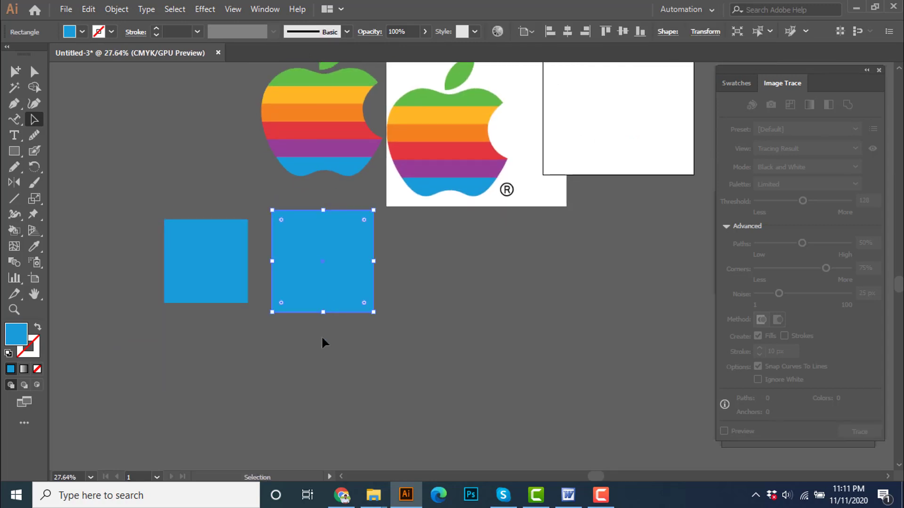
pyautogui.click(322, 357)
pyautogui.moveTo(333, 295); pyautogui.dragTo(318, 293)
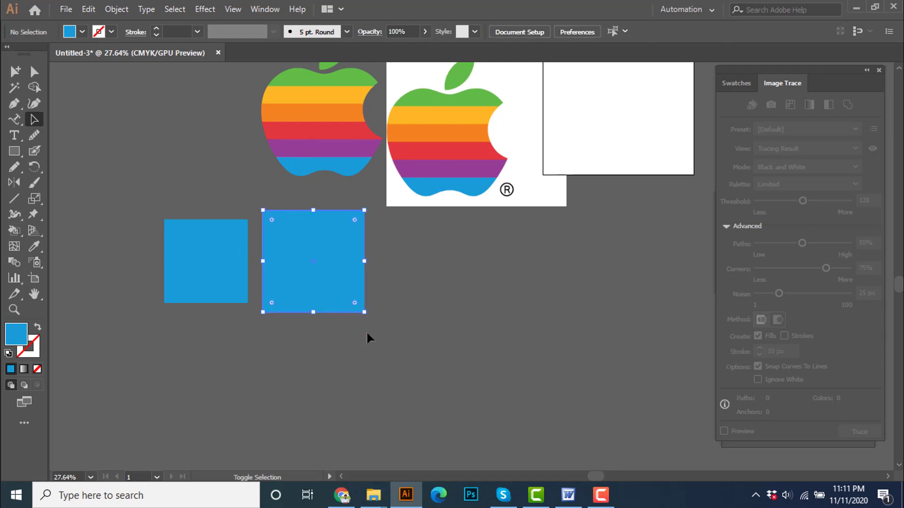
pyautogui.click(358, 343)
pyautogui.scroll(-2, 278, 306)
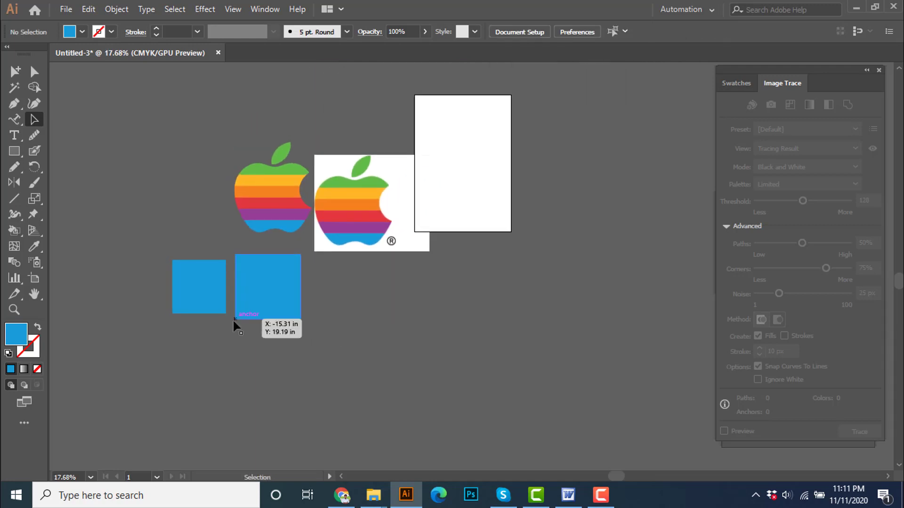
pyautogui.click(66, 10)
pyautogui.click(136, 136)
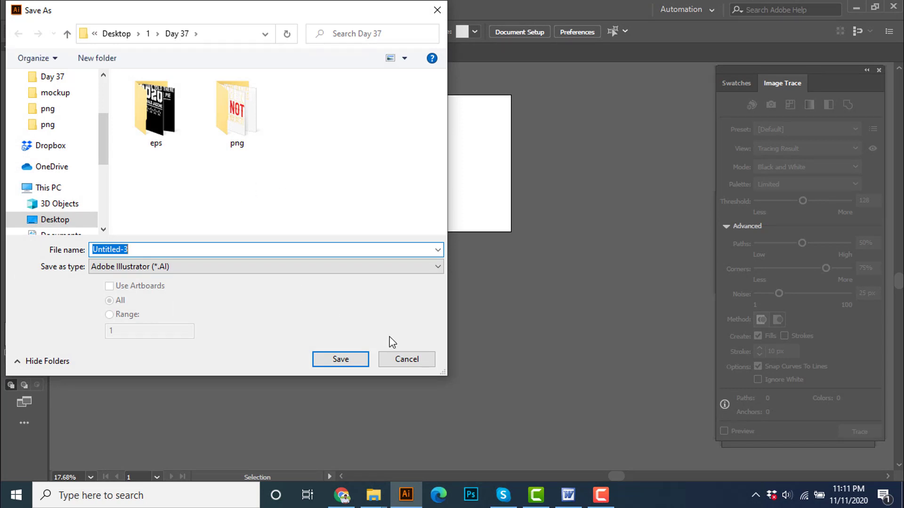
pyautogui.click(414, 360)
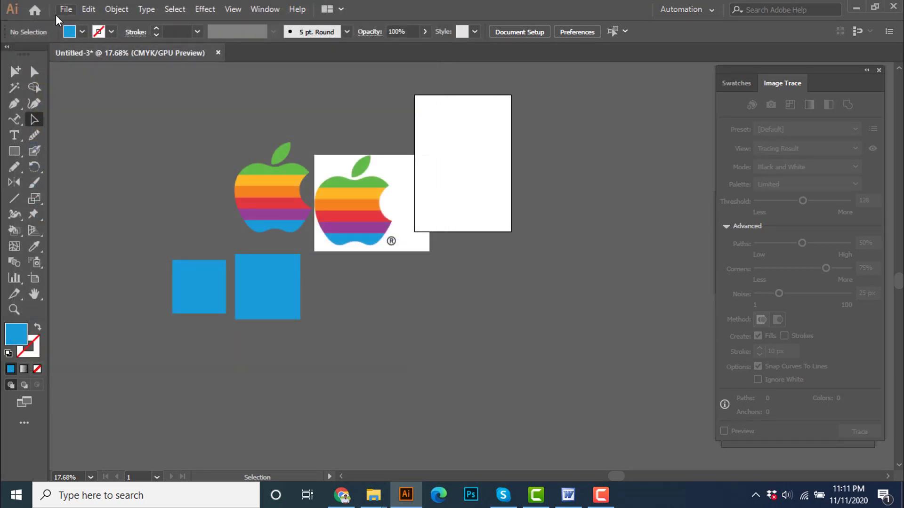
# Start saving the document and choose Illustrator EPS (*.EPS) as the file format.
pyautogui.click(64, 9)
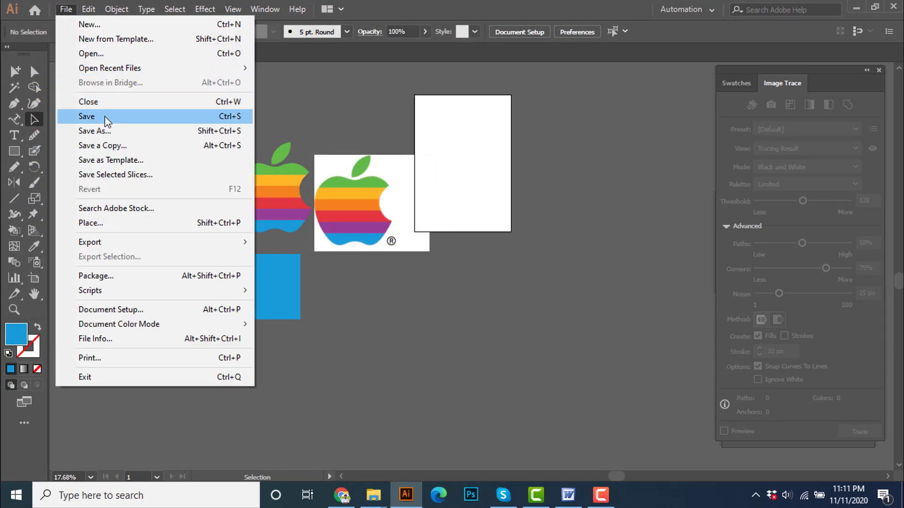
pyautogui.click(104, 116)
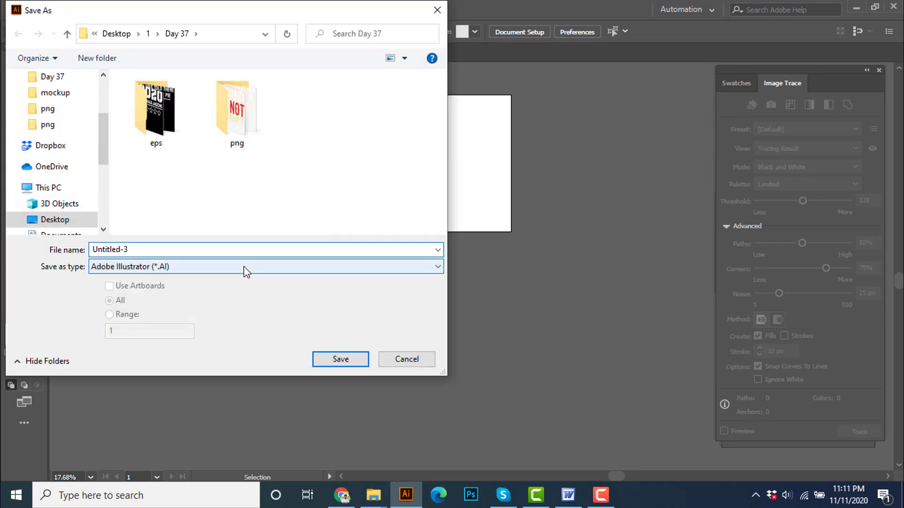
pyautogui.click(244, 267)
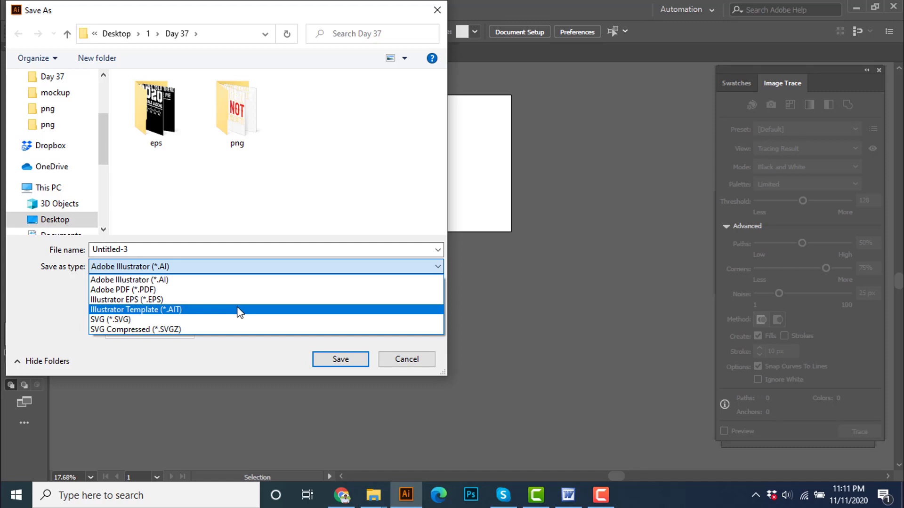
pyautogui.click(238, 282)
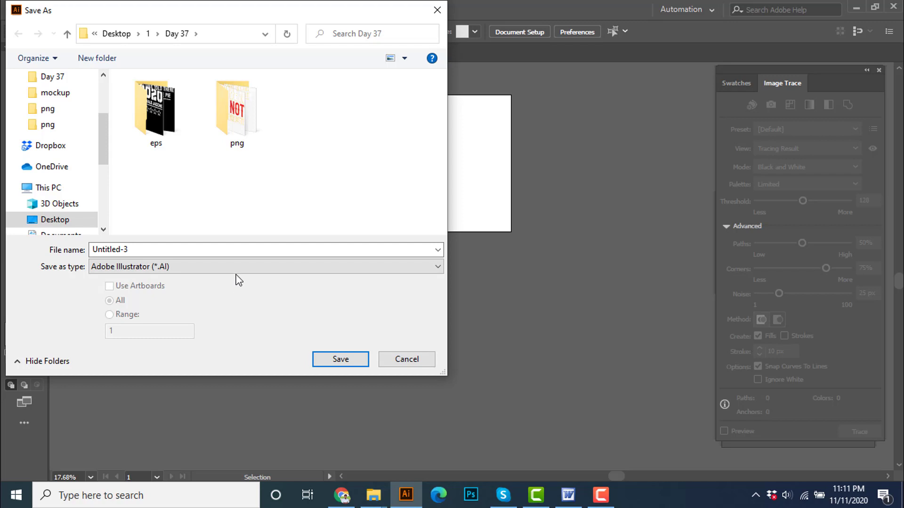
pyautogui.click(237, 267)
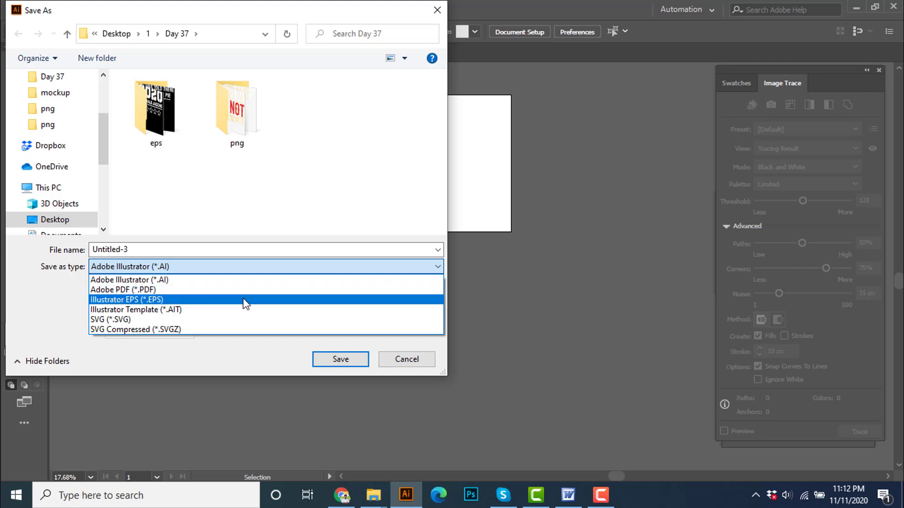
pyautogui.click(244, 300)
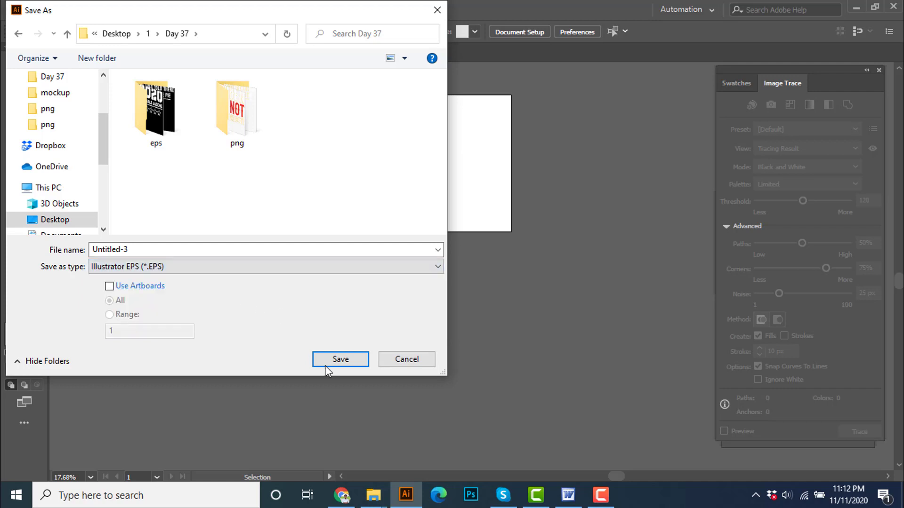
# Turn on Use Artboards with the All option for the EPS file and move the save dialog clear of the screen edge.
pyautogui.click(141, 291)
pyautogui.click(140, 290)
pyautogui.click(140, 291)
pyautogui.moveTo(301, 1); pyautogui.dragTo(394, 101)
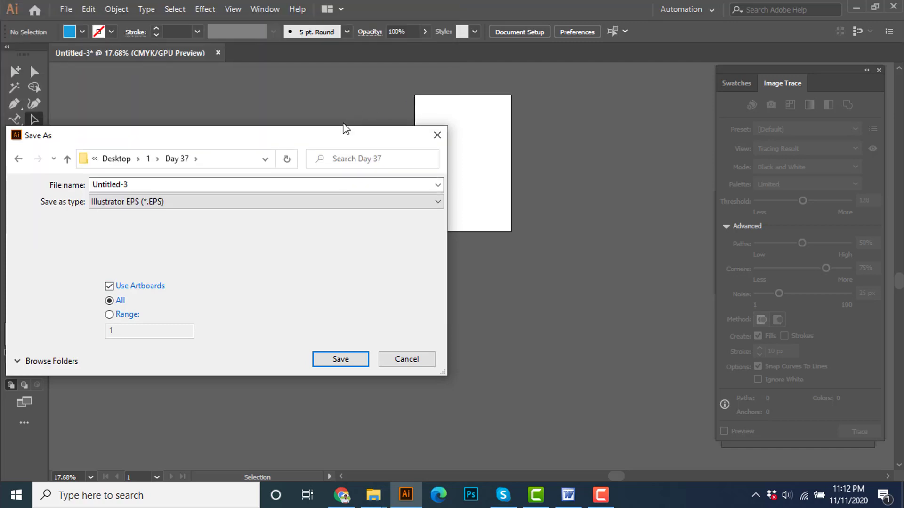
pyautogui.moveTo(343, 128)
pyautogui.mouseDown()
pyautogui.moveTo(335, 5)
pyautogui.moveTo(674, 78)
pyautogui.moveTo(739, 76)
pyautogui.moveTo(792, 217)
pyautogui.moveTo(780, 123)
pyautogui.moveTo(730, 81)
pyautogui.moveTo(725, 88)
pyautogui.moveTo(479, 58)
pyautogui.mouseUp()
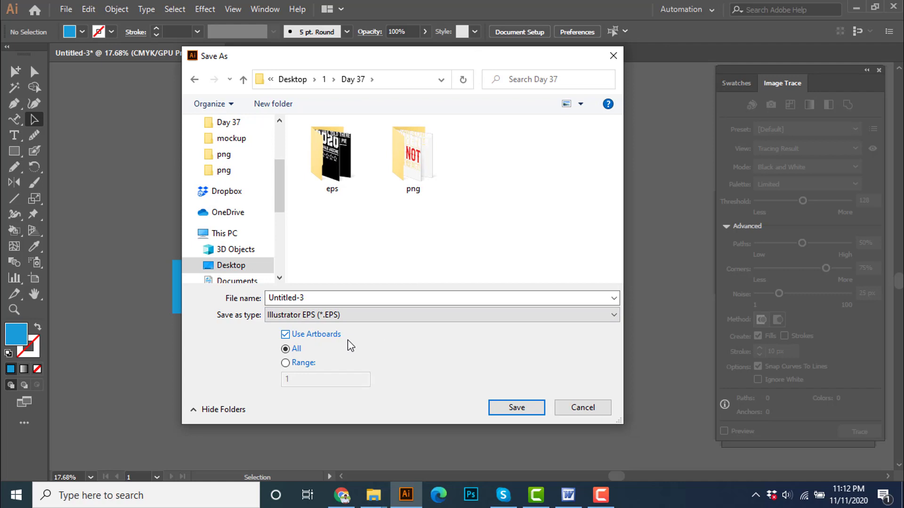
# Turn off Use Artboards, check the Day 37 destination path, and continue saving Untitled-3 to reach the EPS options.
pyautogui.click(335, 334)
pyautogui.click(420, 79)
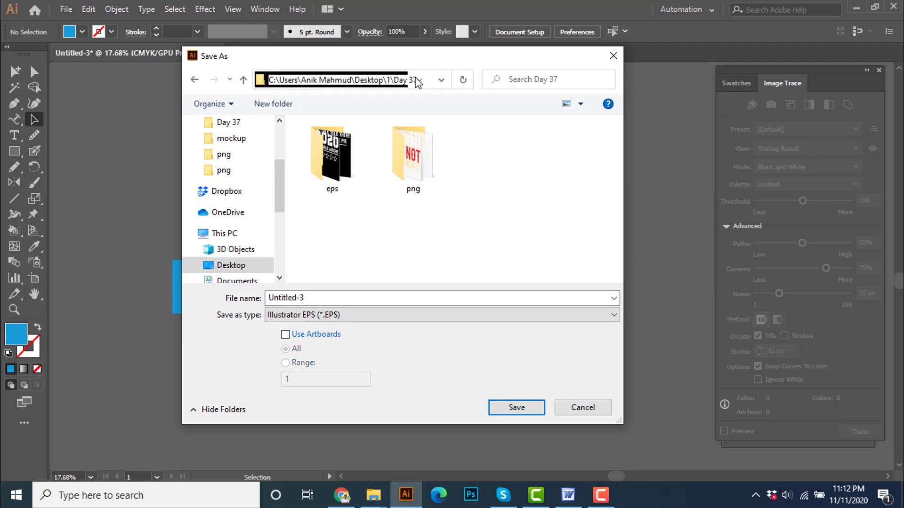
pyautogui.click(456, 202)
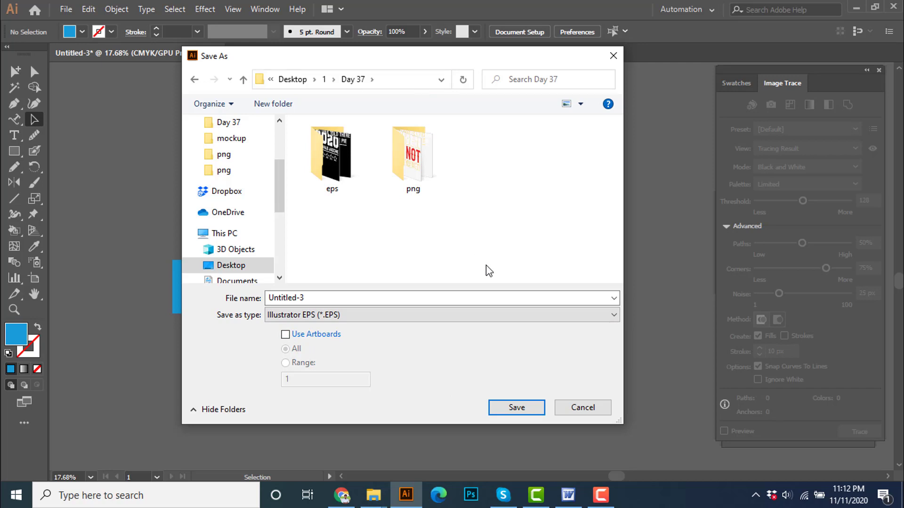
pyautogui.click(516, 408)
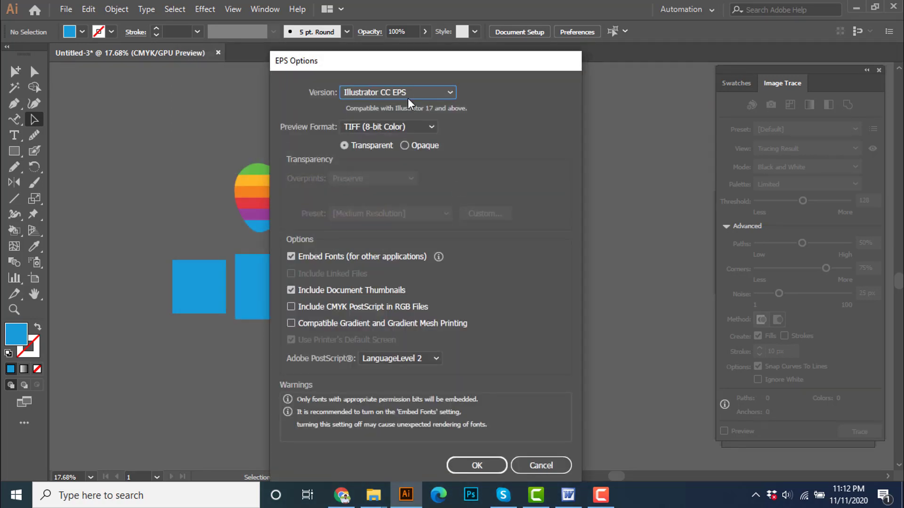
# Review the Illustrator versions available for the EPS file, keep Illustrator CC EPS, and cancel the save.
pyautogui.click(383, 96)
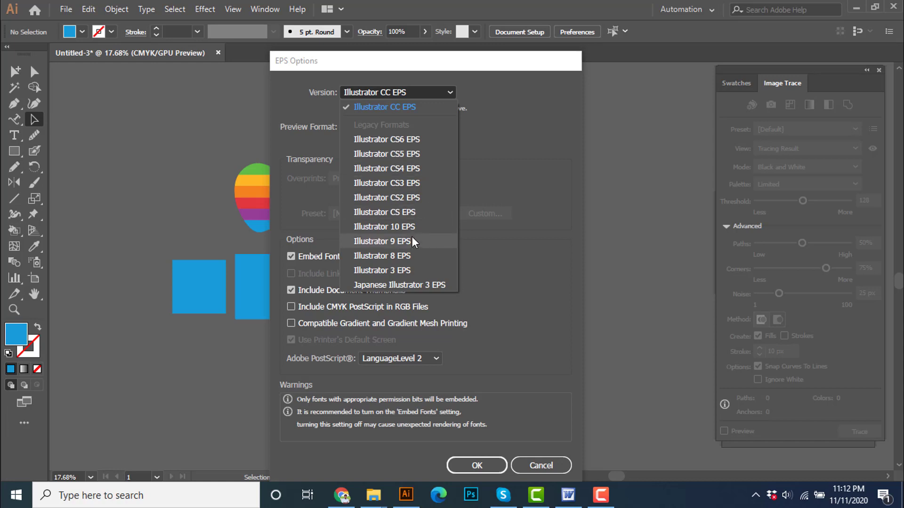
pyautogui.click(502, 226)
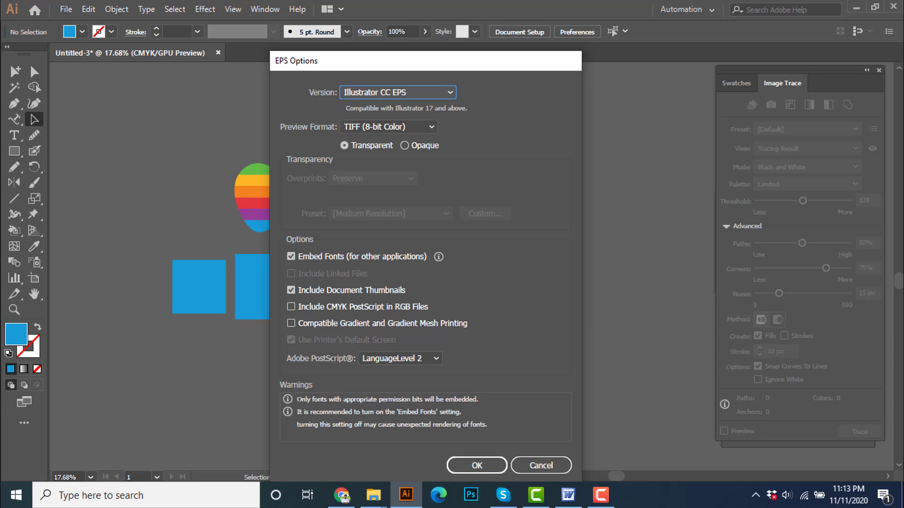
pyautogui.click(546, 465)
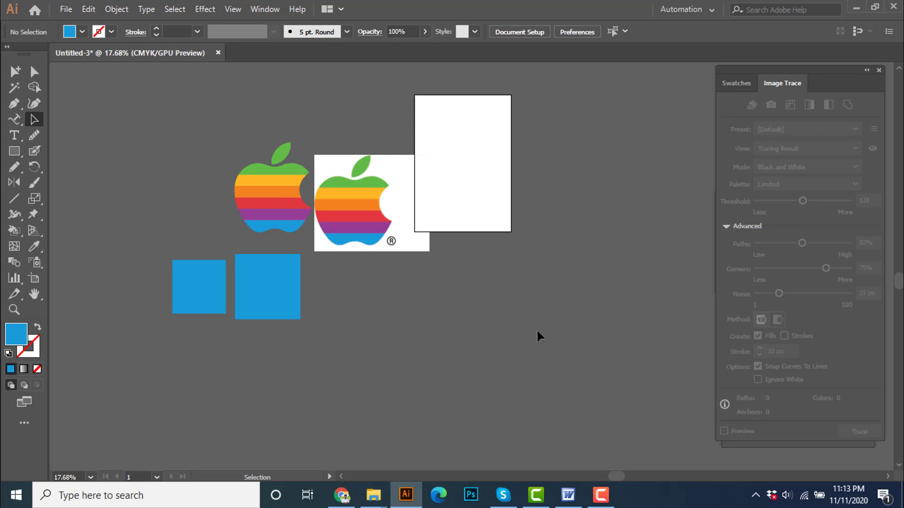
pyautogui.click(588, 500)
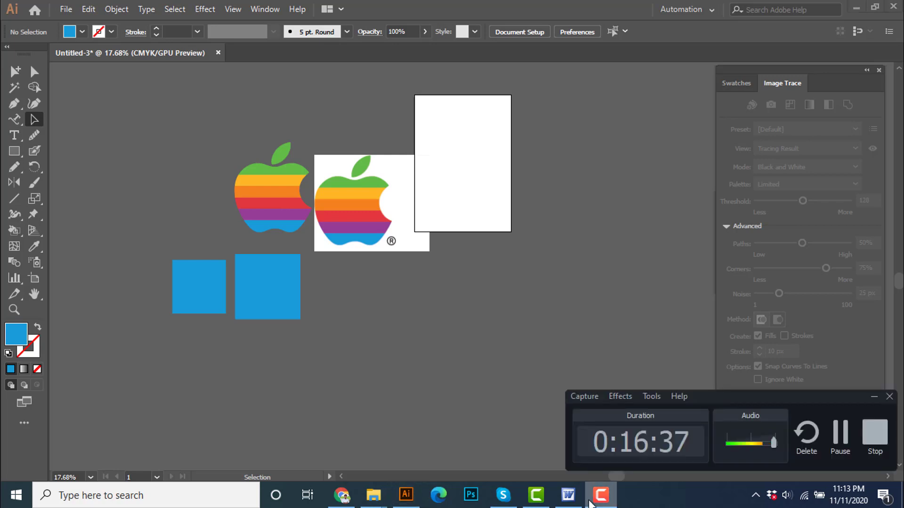
pyautogui.click(589, 500)
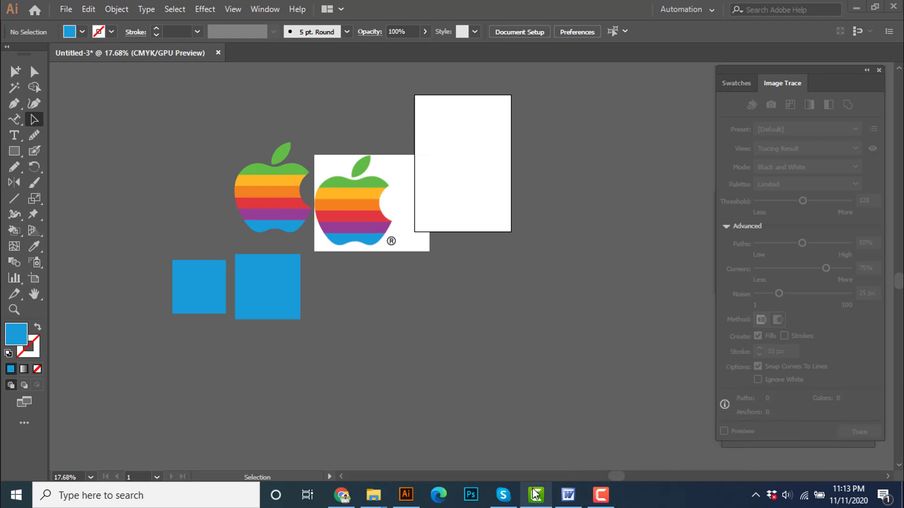